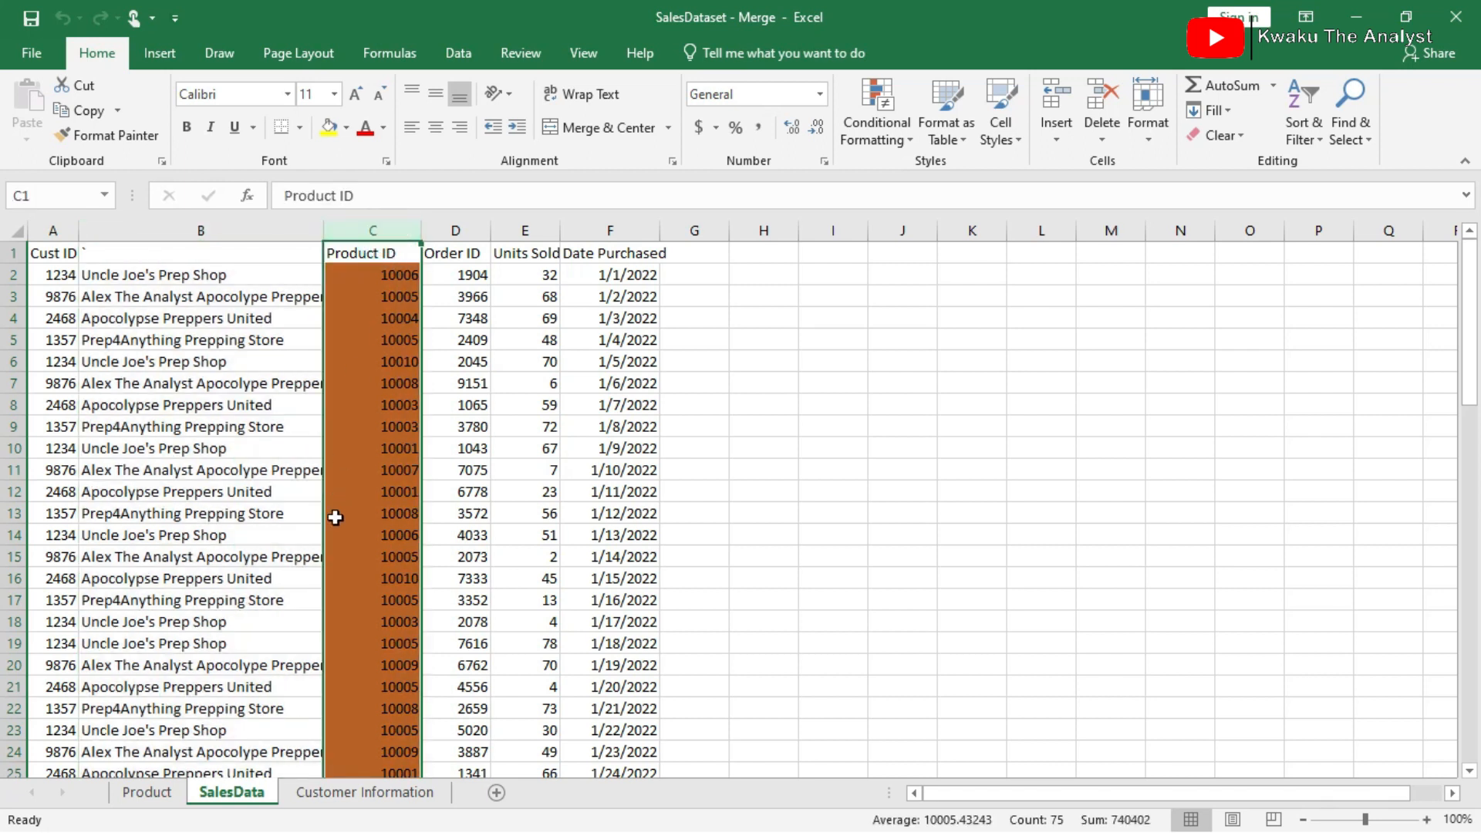
Review the Product sheet's Product Name, Price, Production Cost and Product ID columns, and return to the SalesData sheet to compare its Product ID column.
left_click(149, 783)
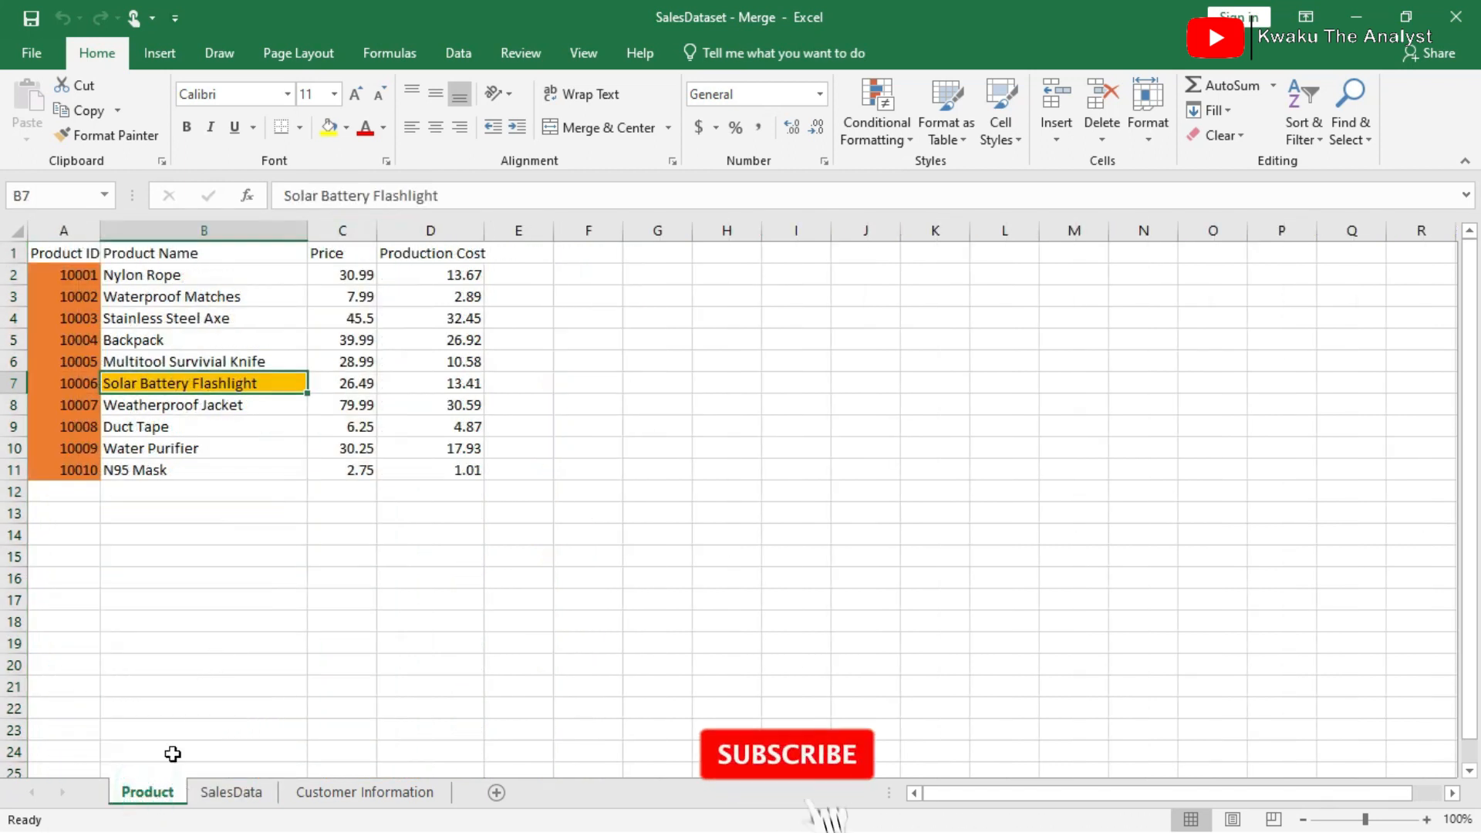
left_click(165, 232)
left_click(339, 235)
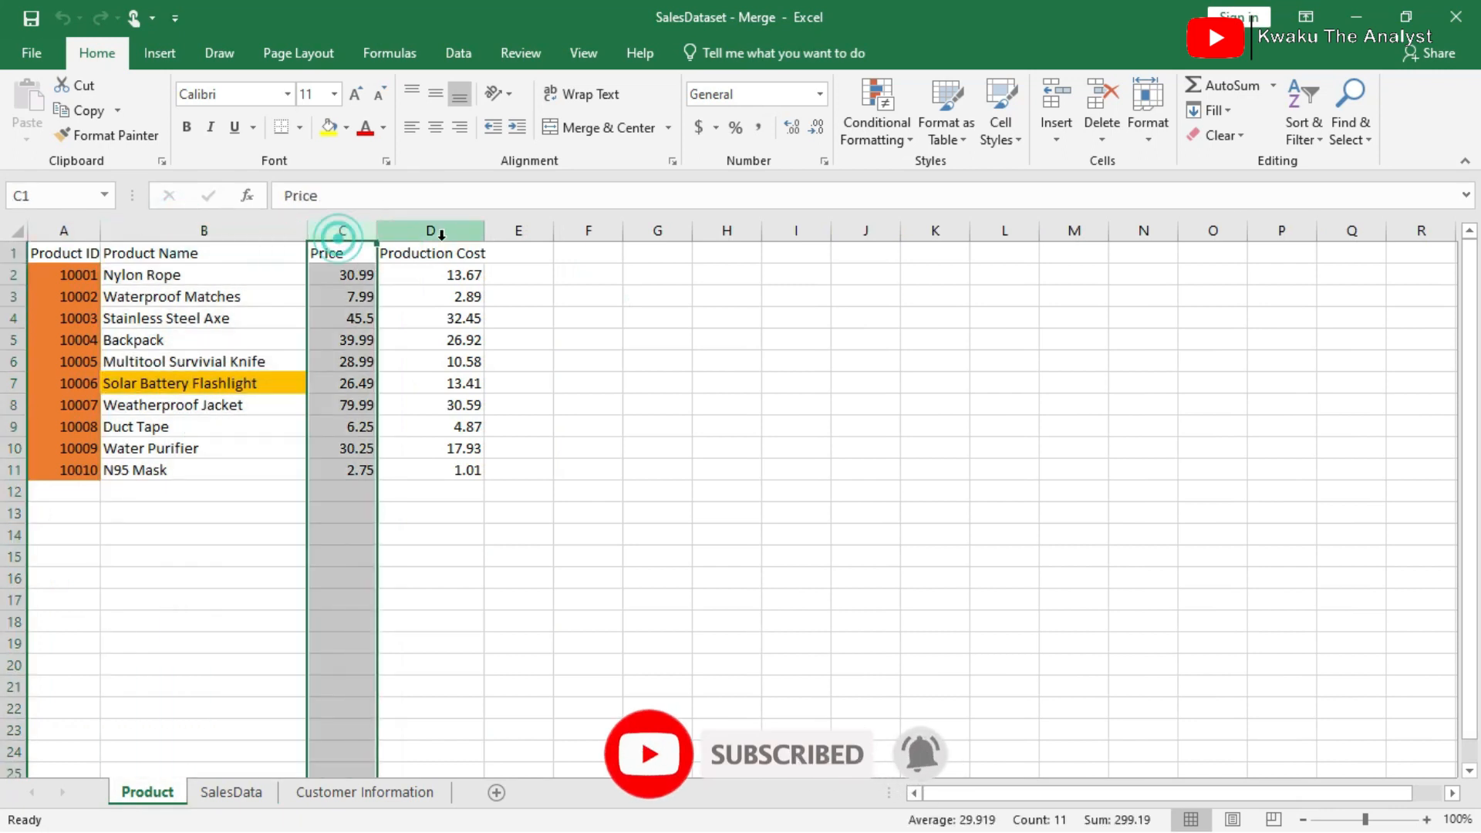
left_click(460, 237)
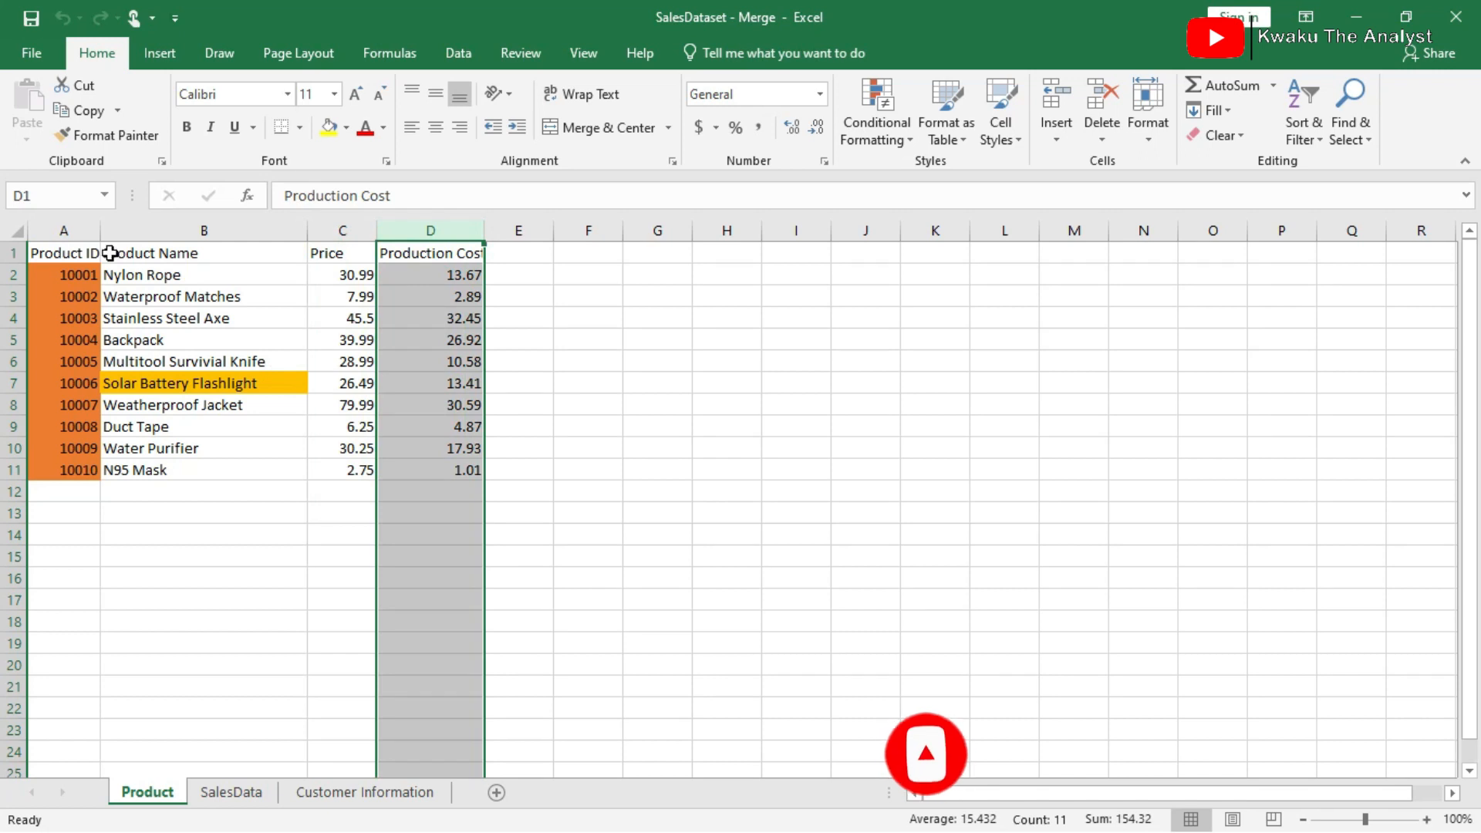
left_click(67, 230)
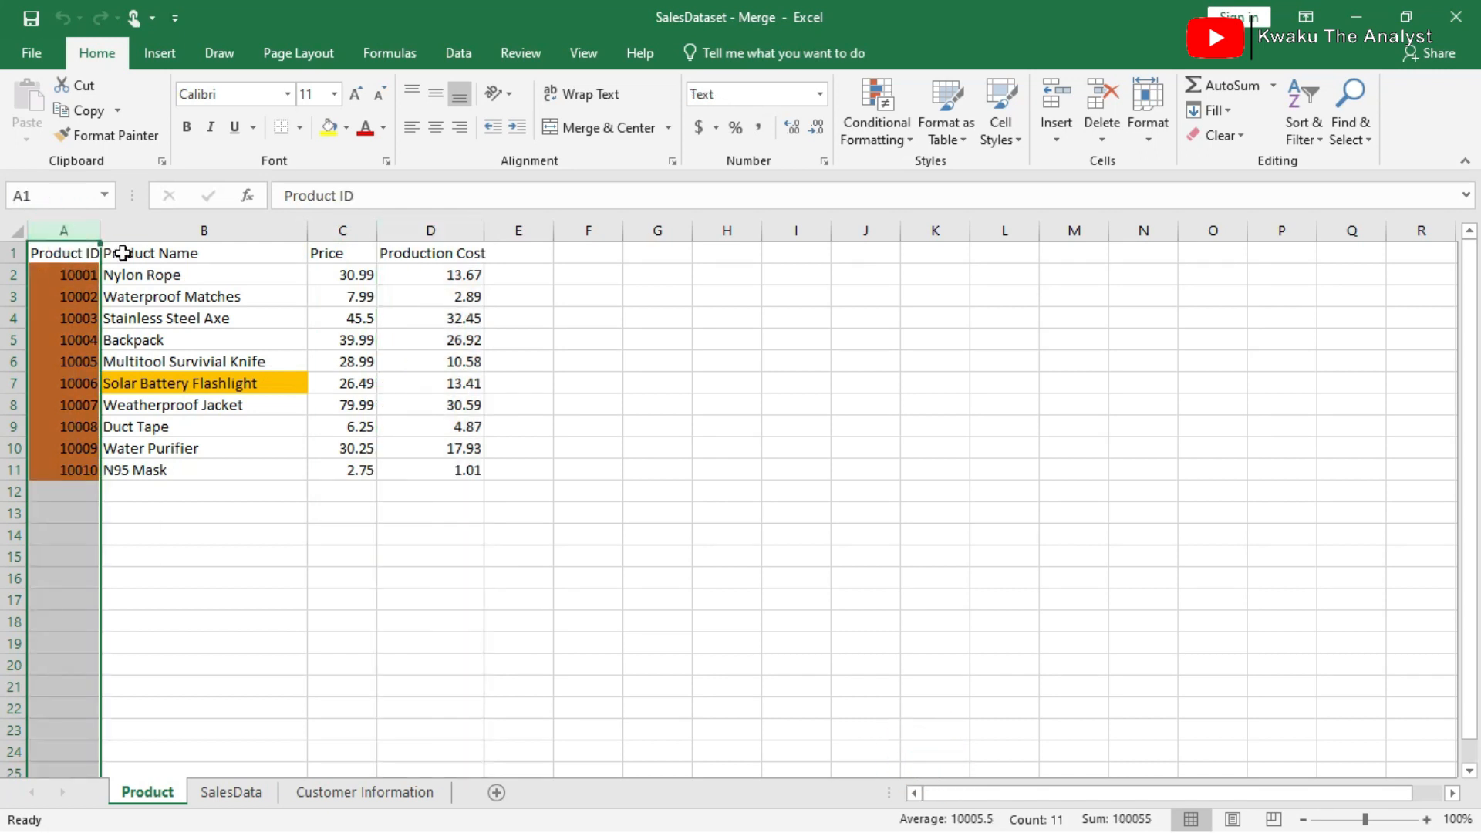
left_click(66, 231)
left_click(235, 795)
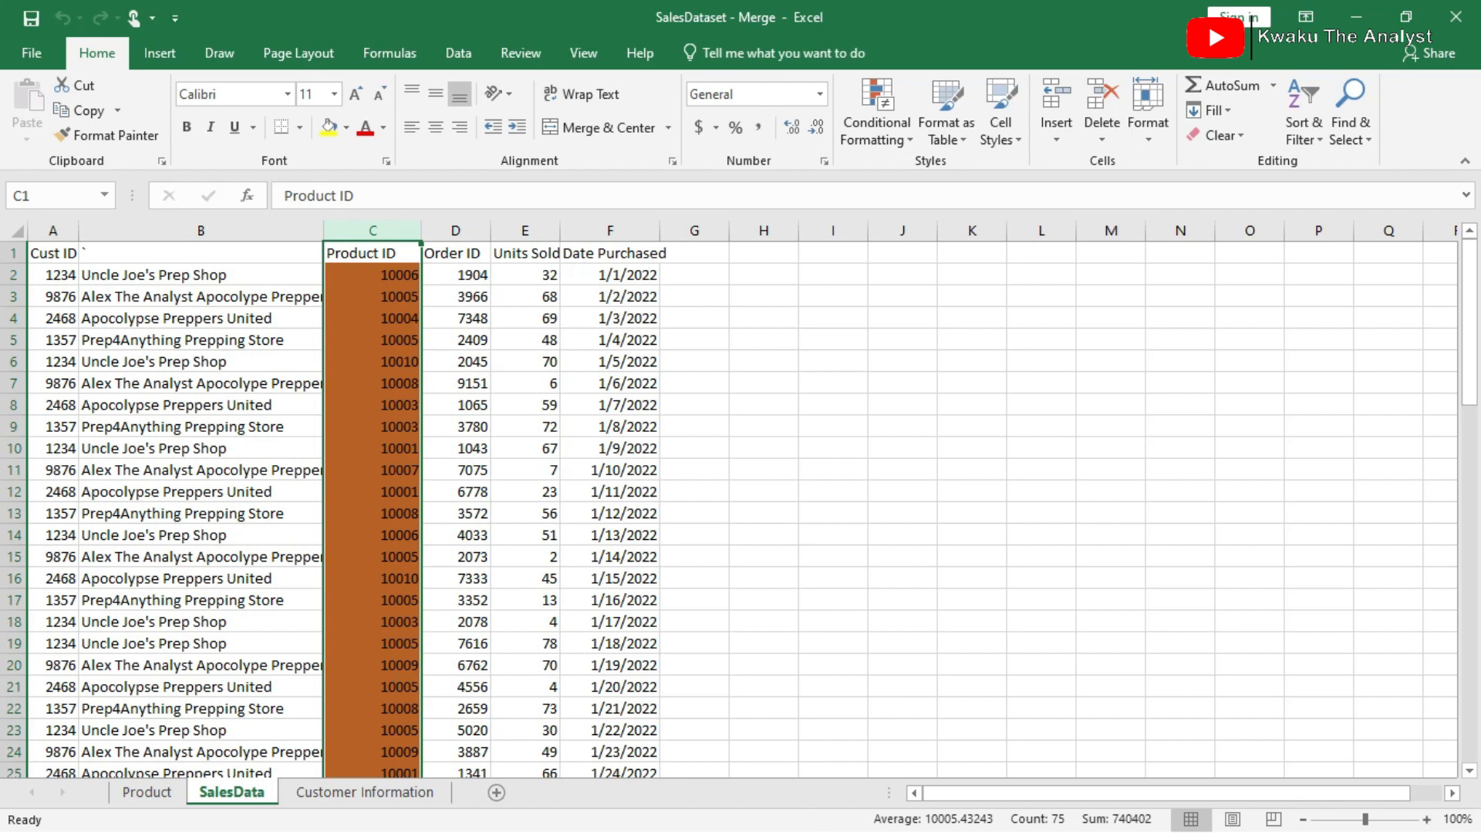
Switch to Power BI Desktop and import the Excel workbook SalesDataset - Merge.
key("super")
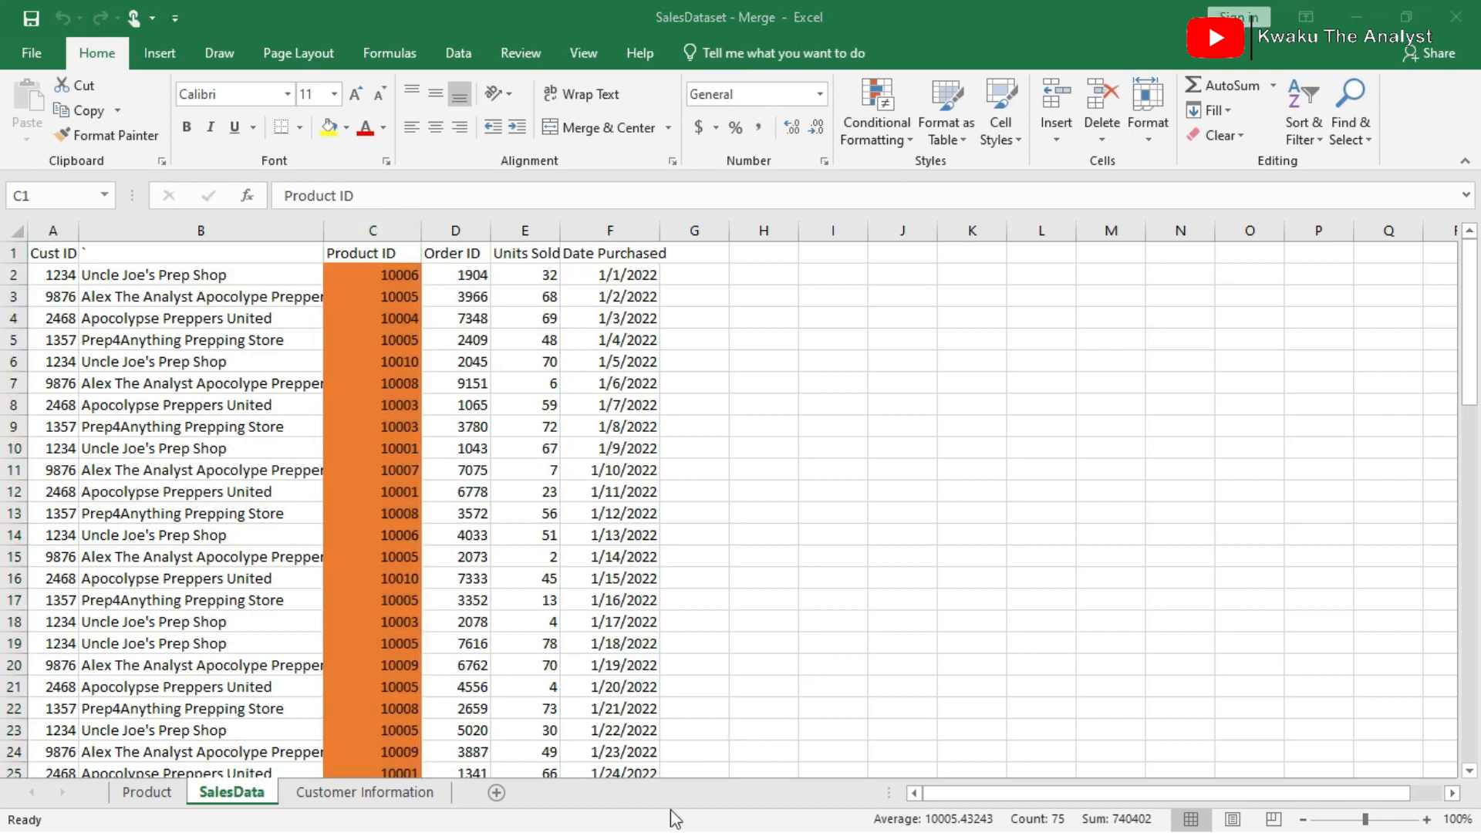
left_click(885, 806)
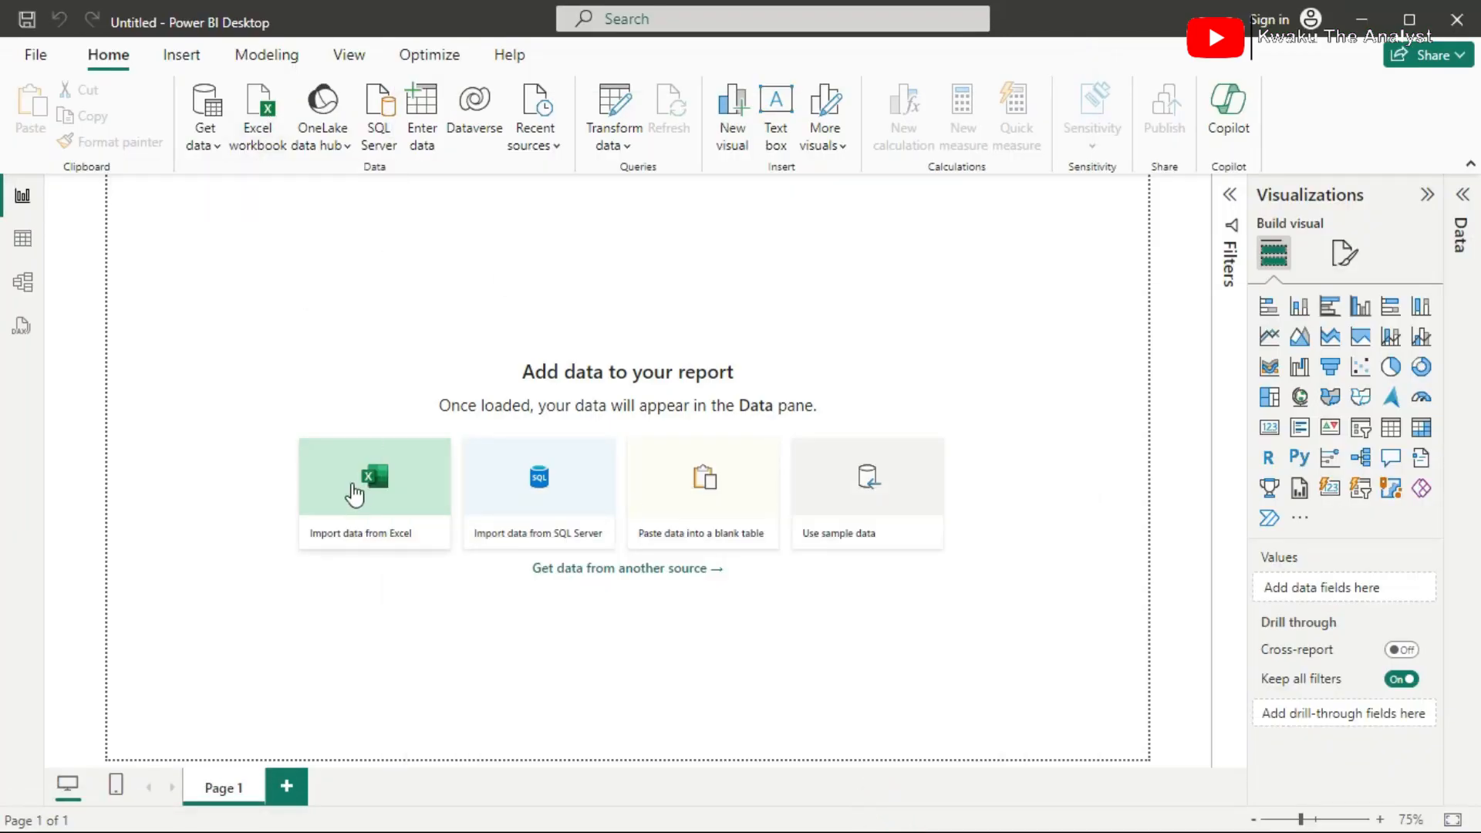
left_click(380, 482)
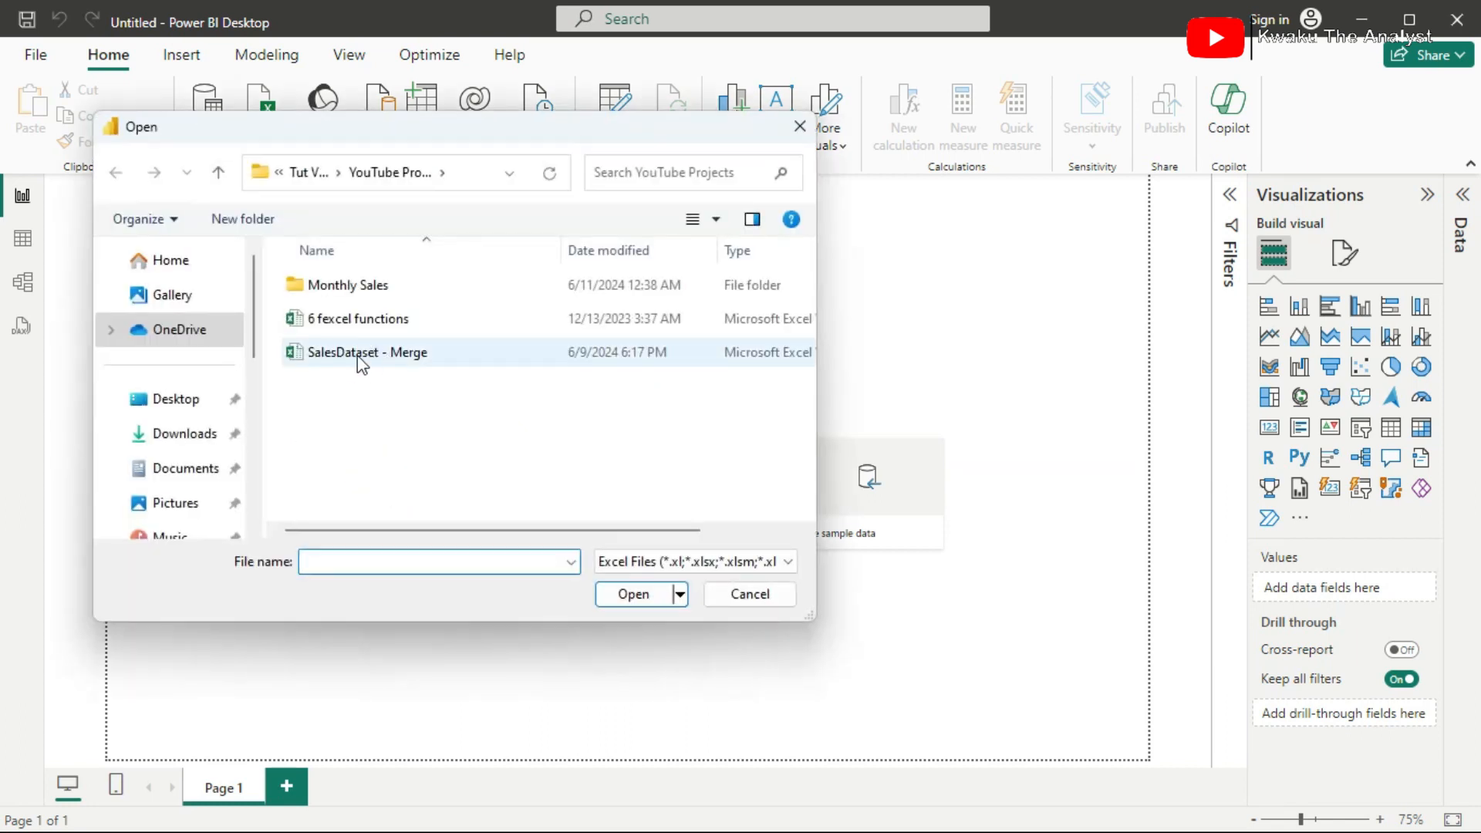
double_click(347, 354)
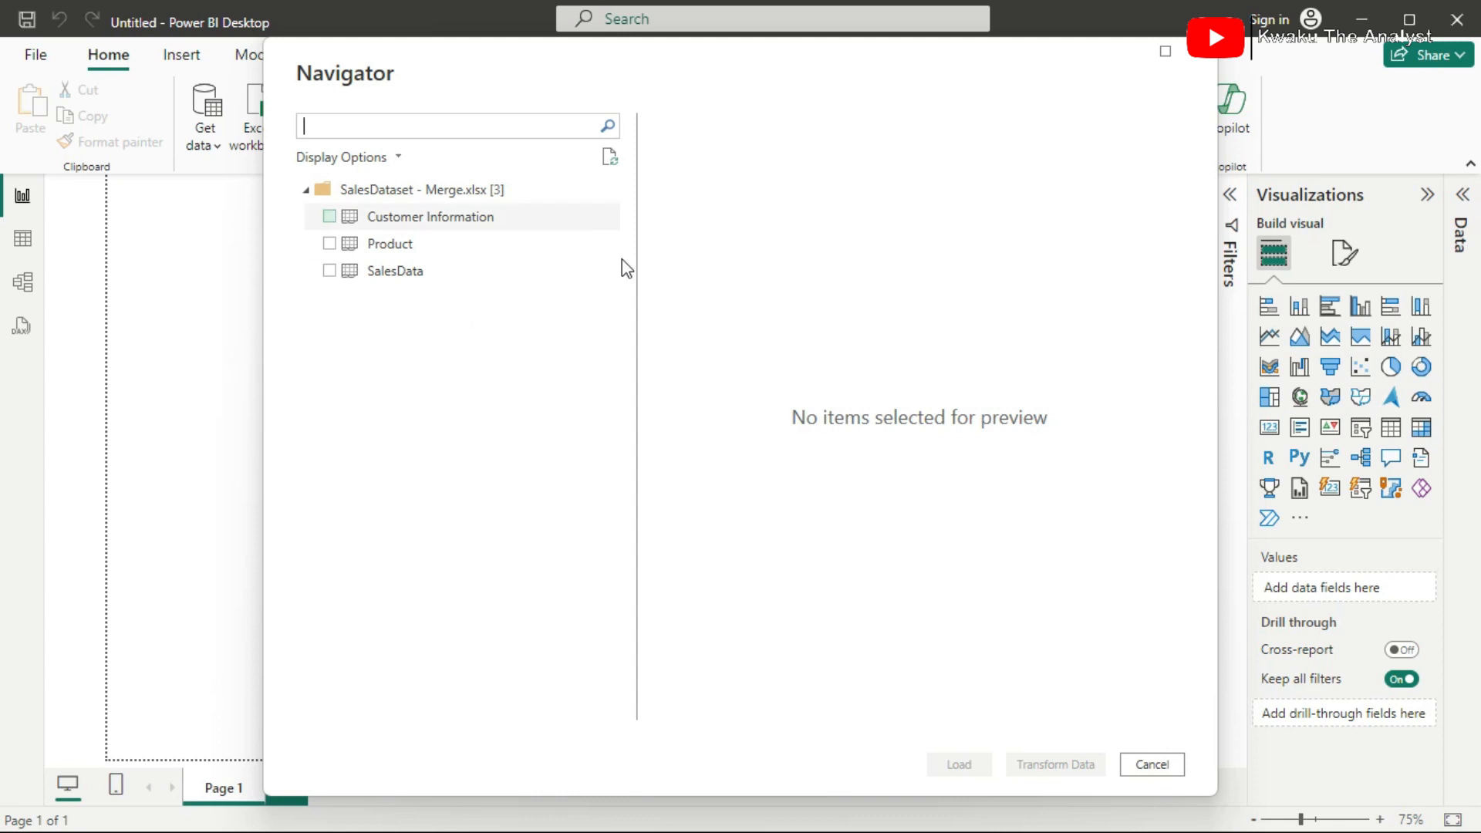
Choose the Product and SalesData tables from the workbook, preview SalesData, and open both for transformation in Power Query Editor.
left_click(330, 244)
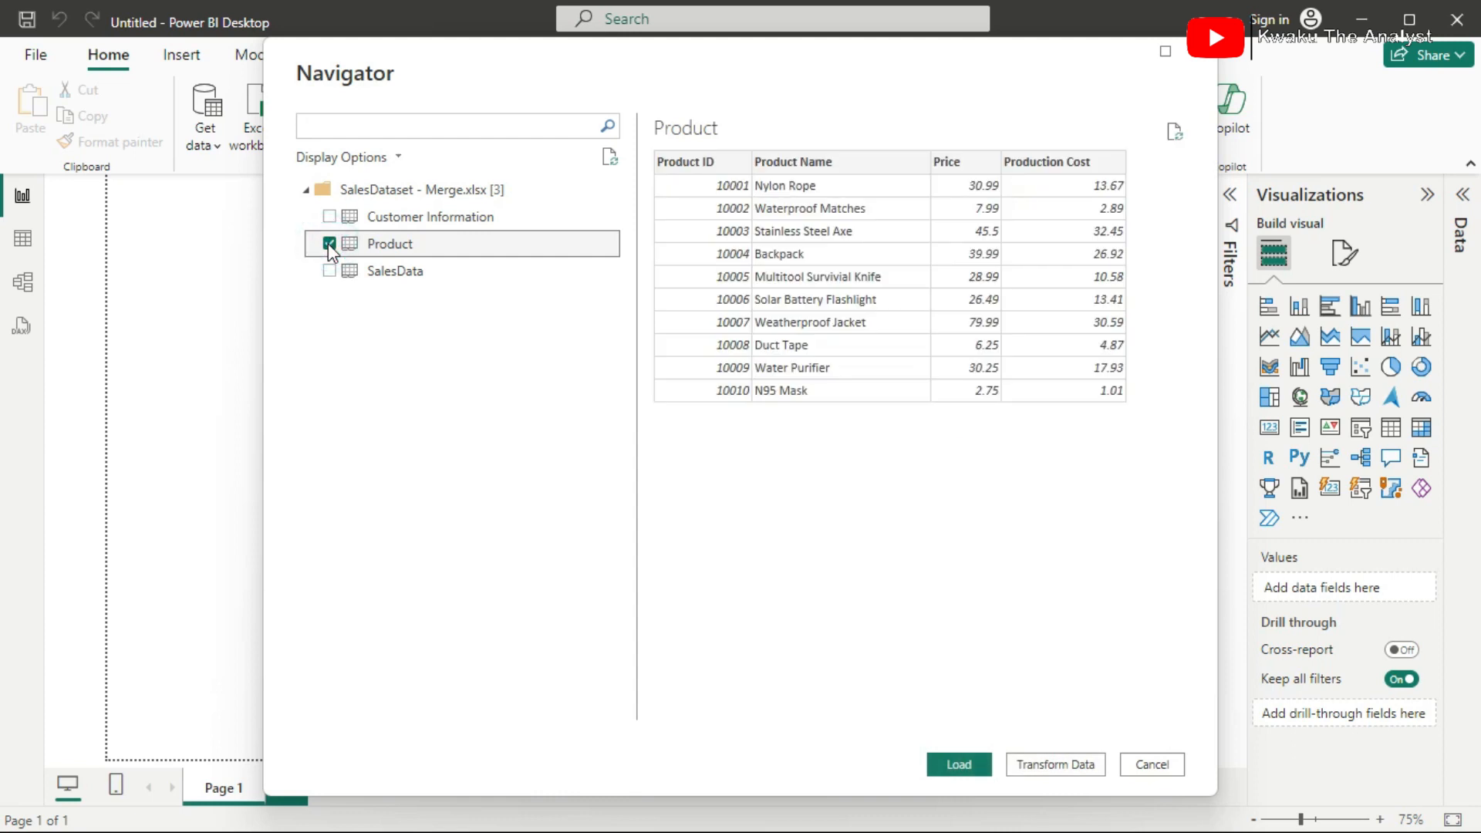
left_click(328, 243)
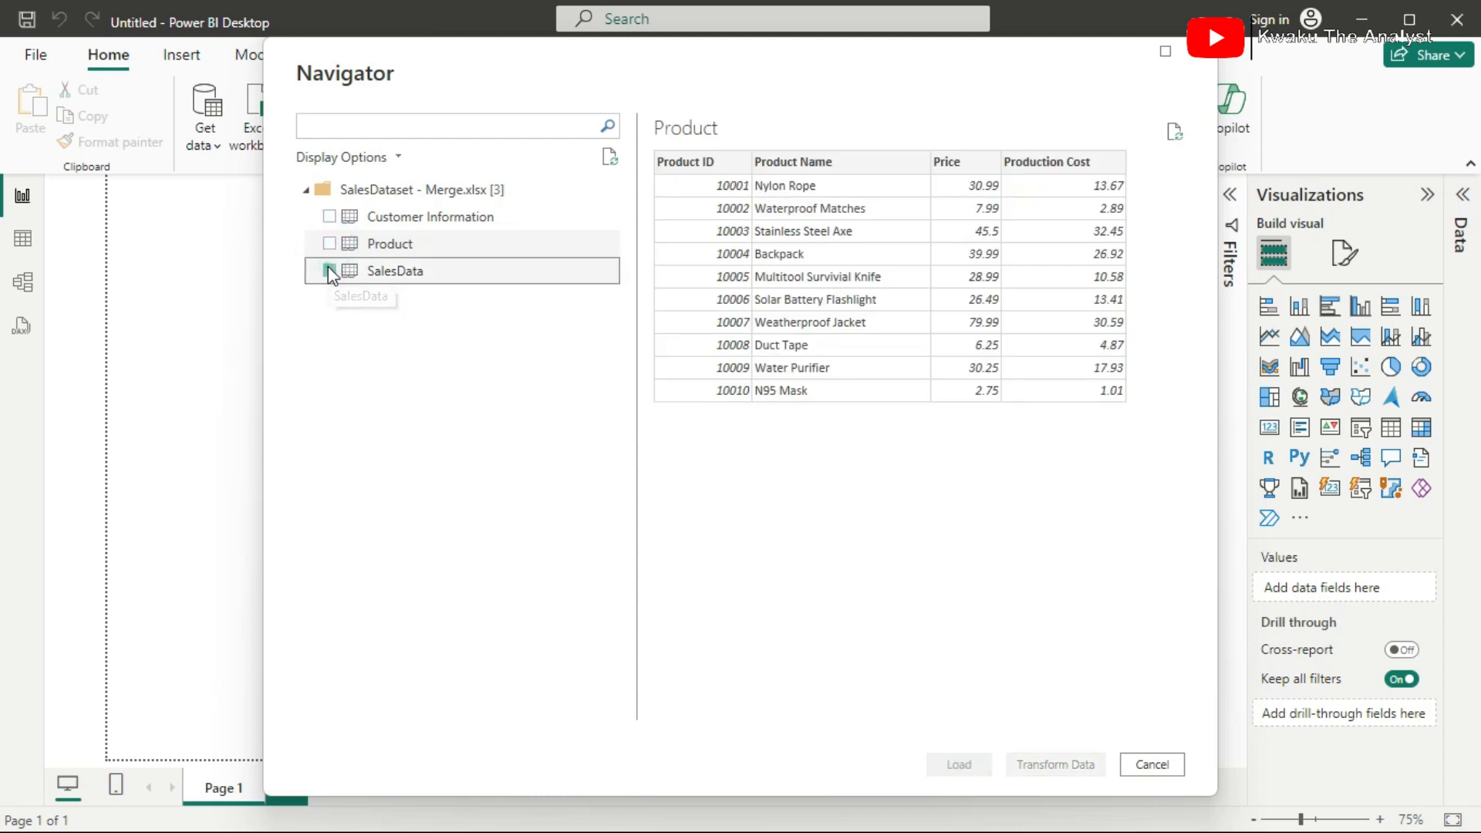
left_click(328, 270)
left_click(329, 244)
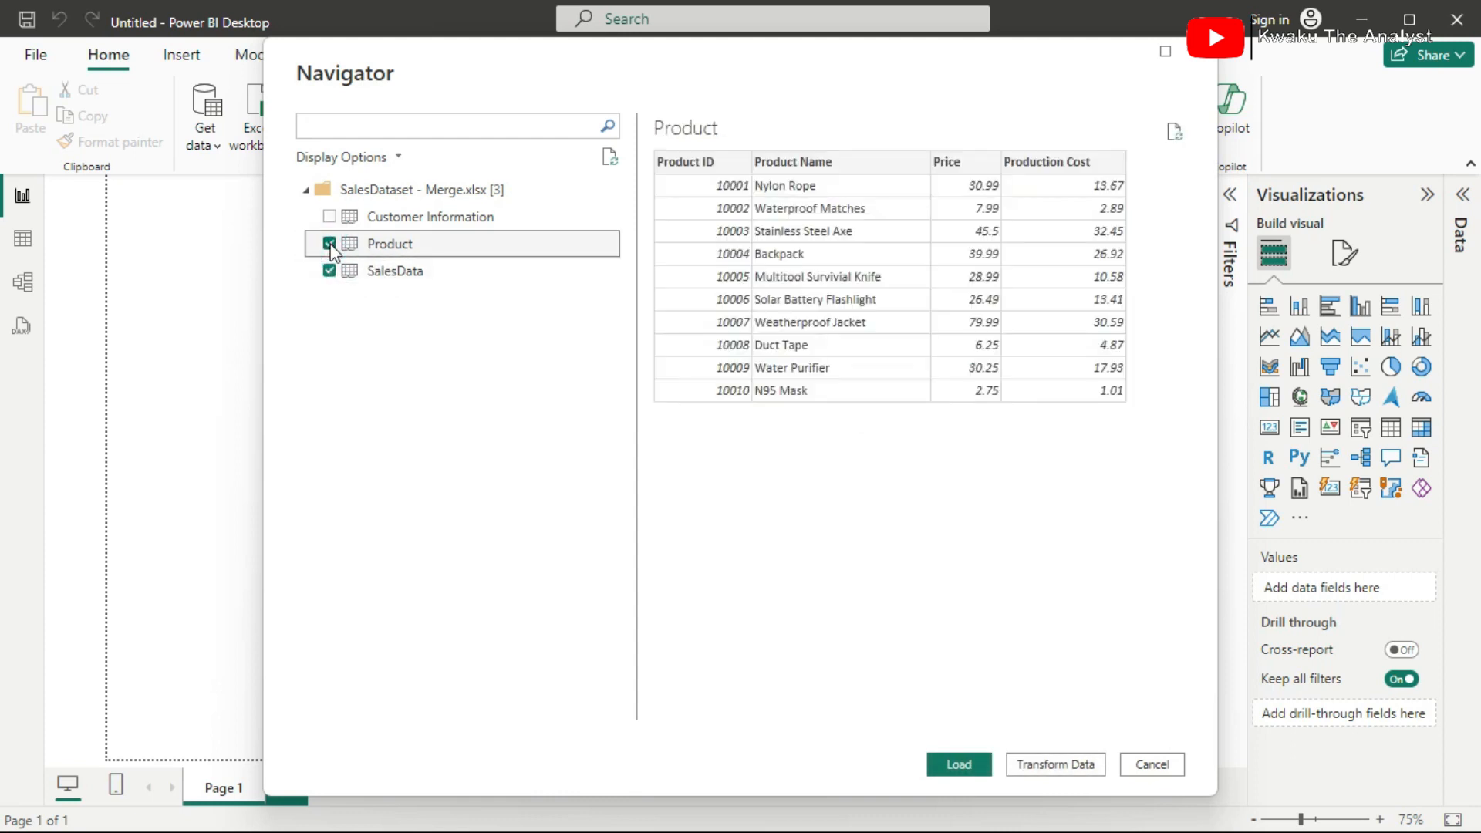
left_click(391, 272)
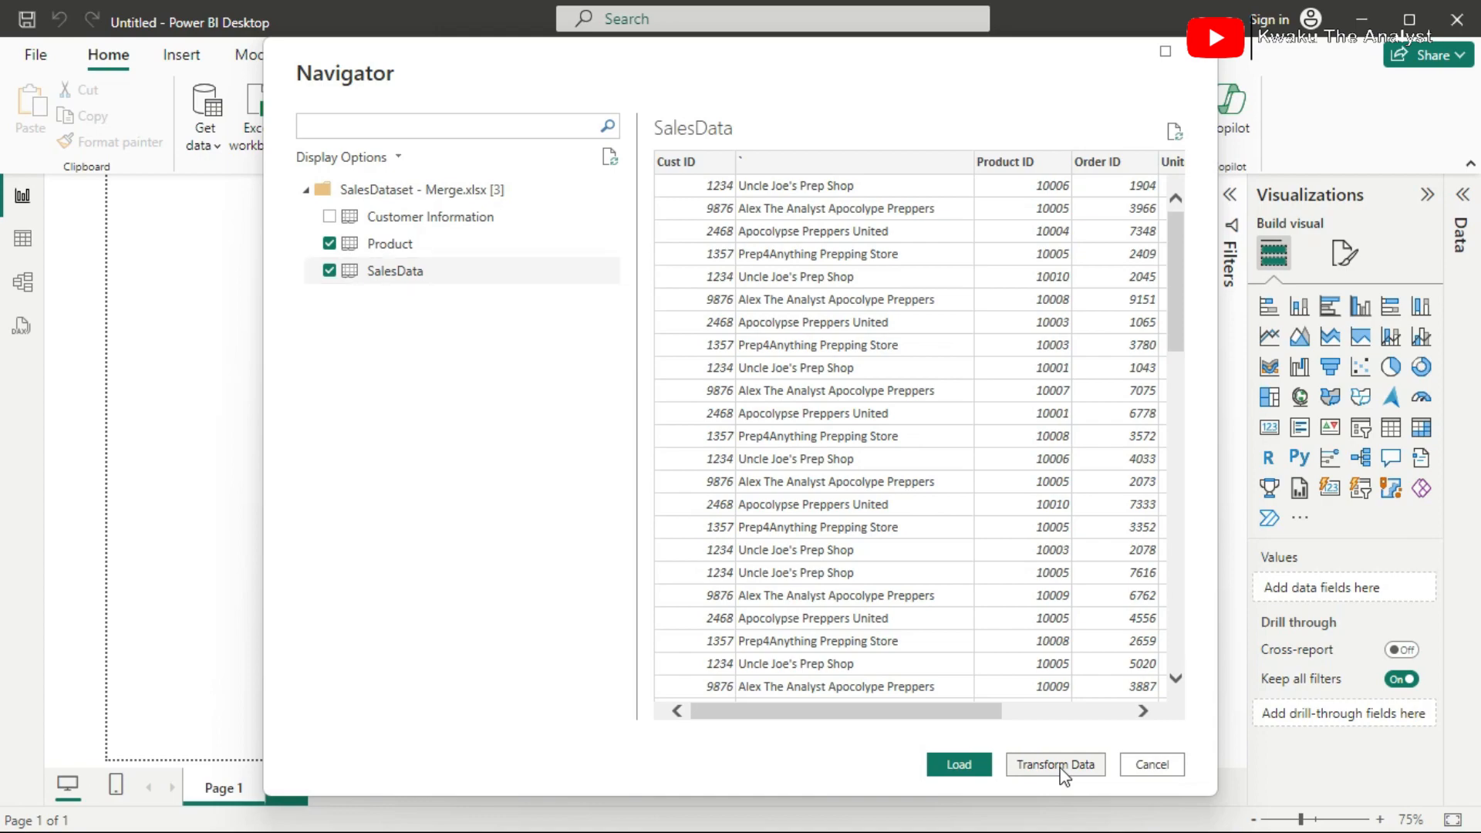
left_click(1056, 765)
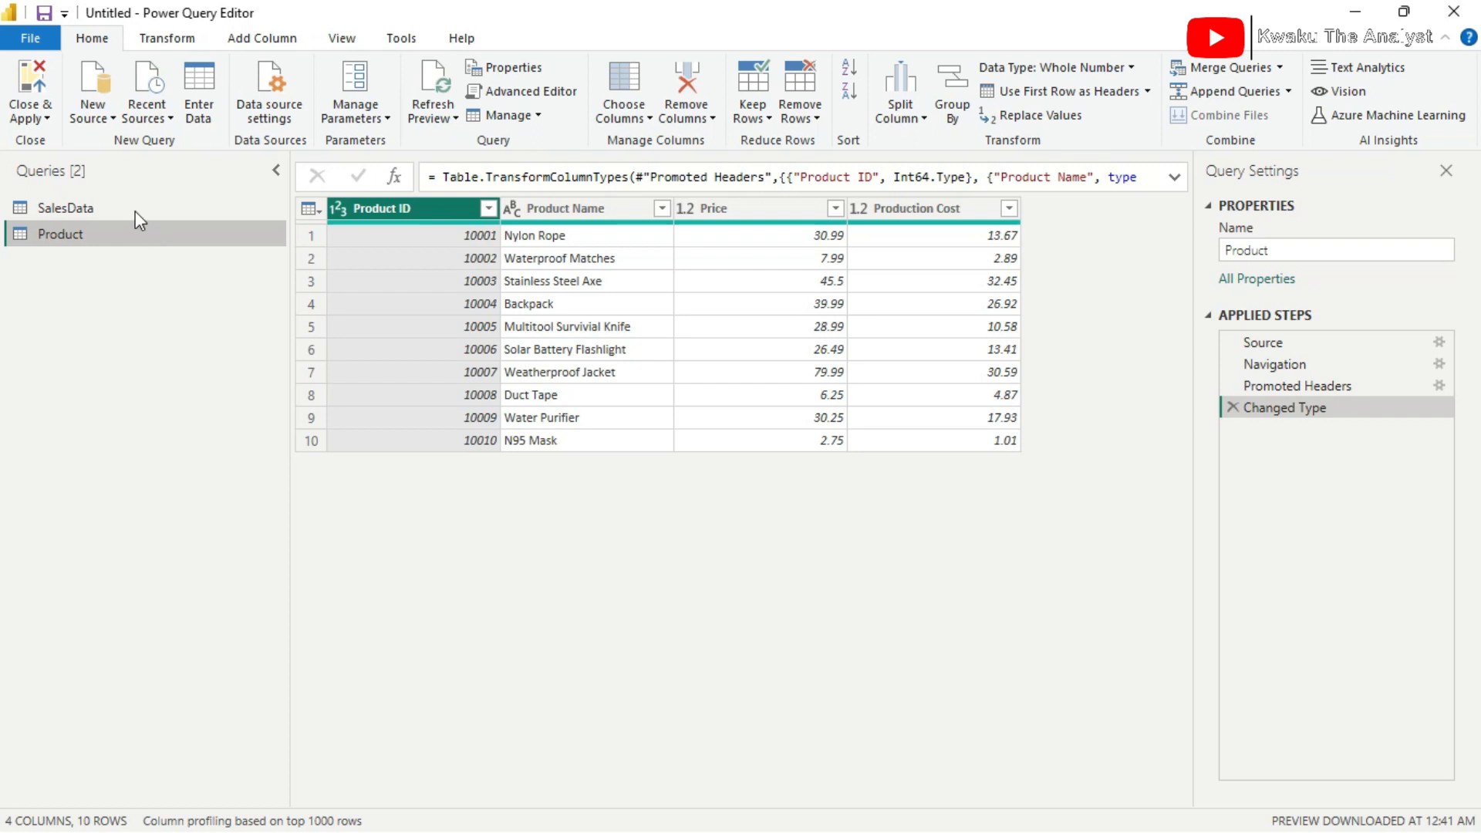
Review the data in the SalesData and Product queries, finishing with SalesData selected.
left_click(90, 205)
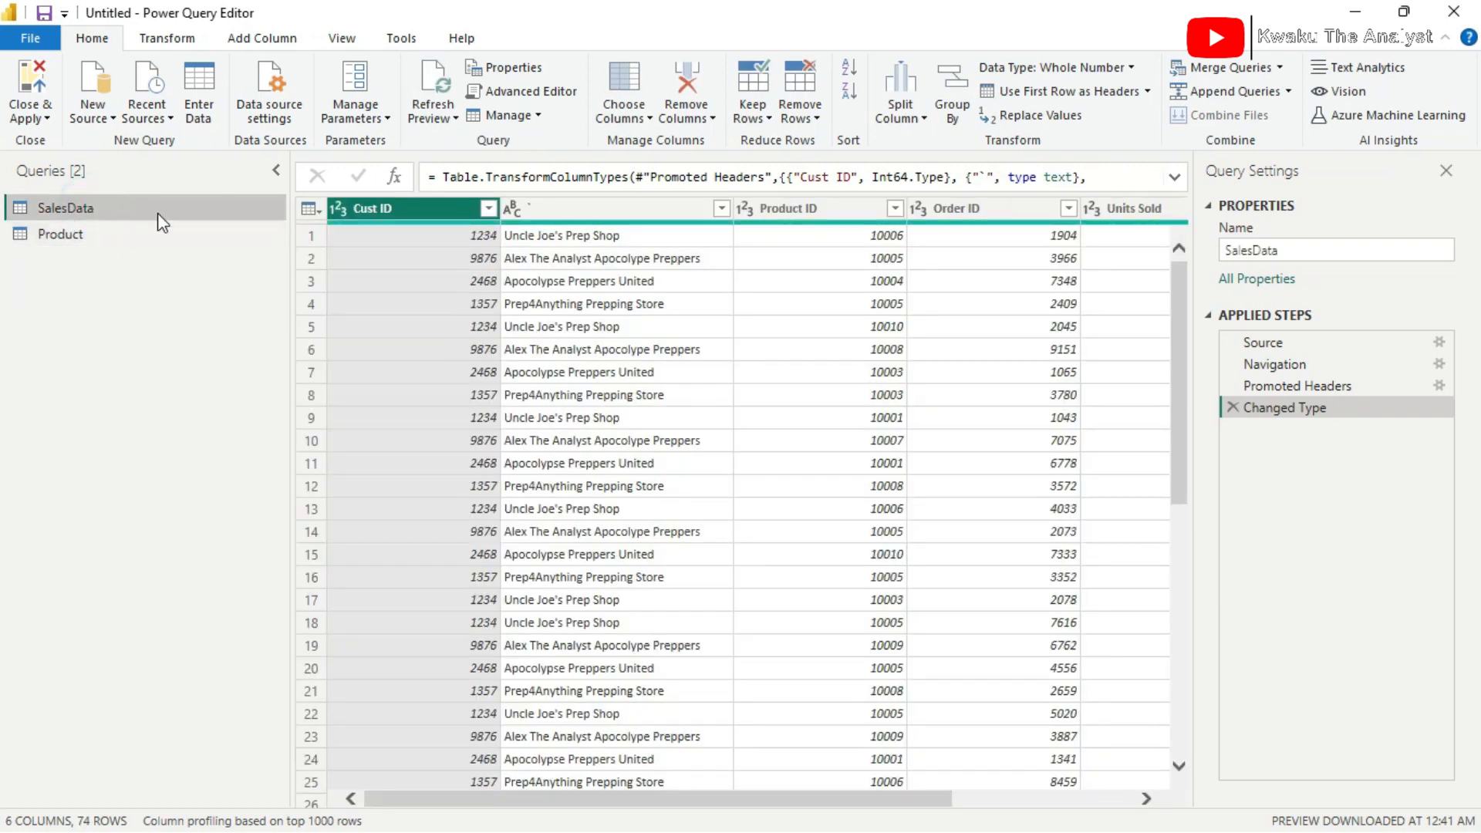
left_click(84, 236)
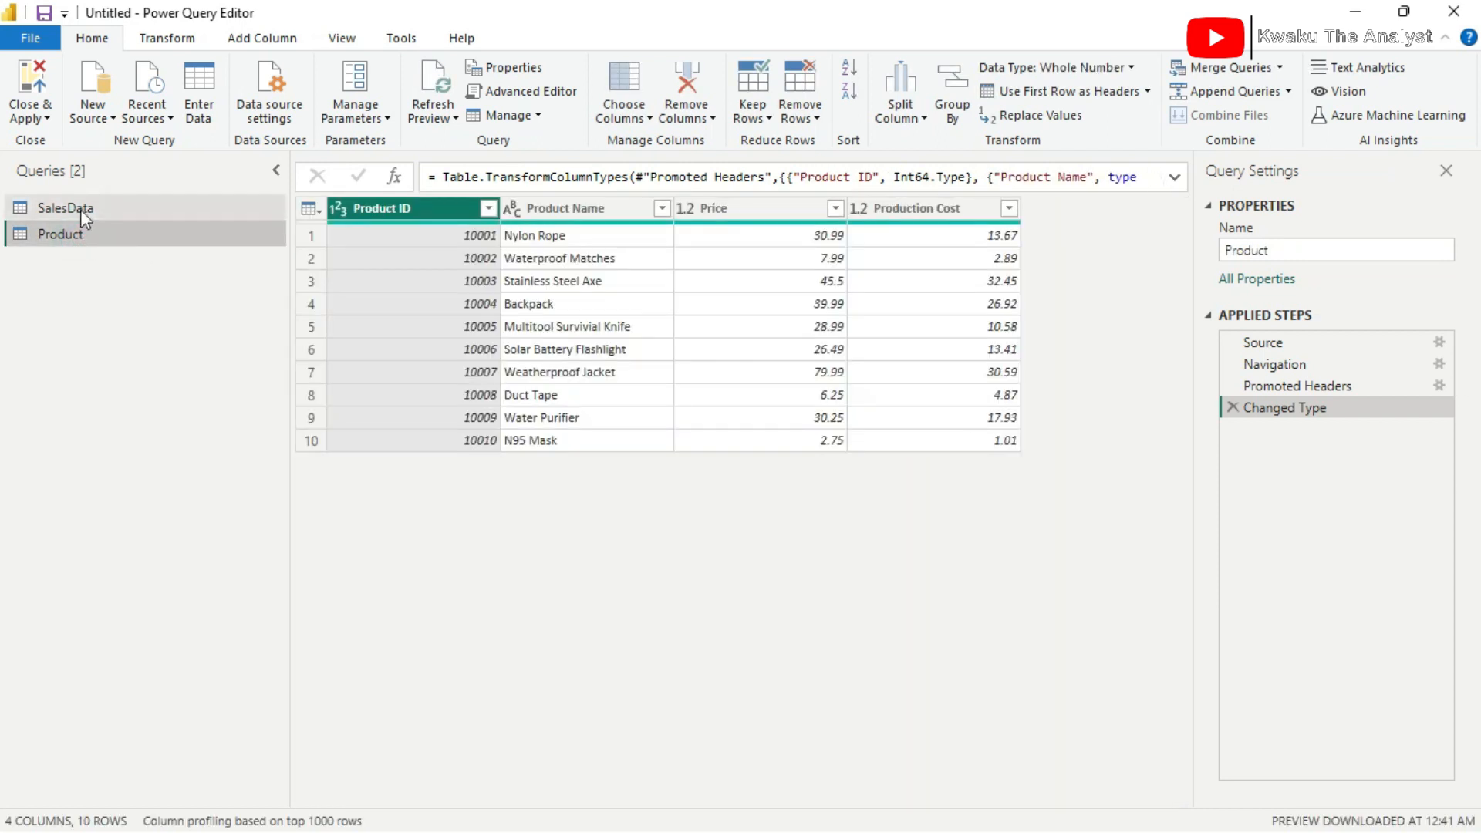
left_click(81, 210)
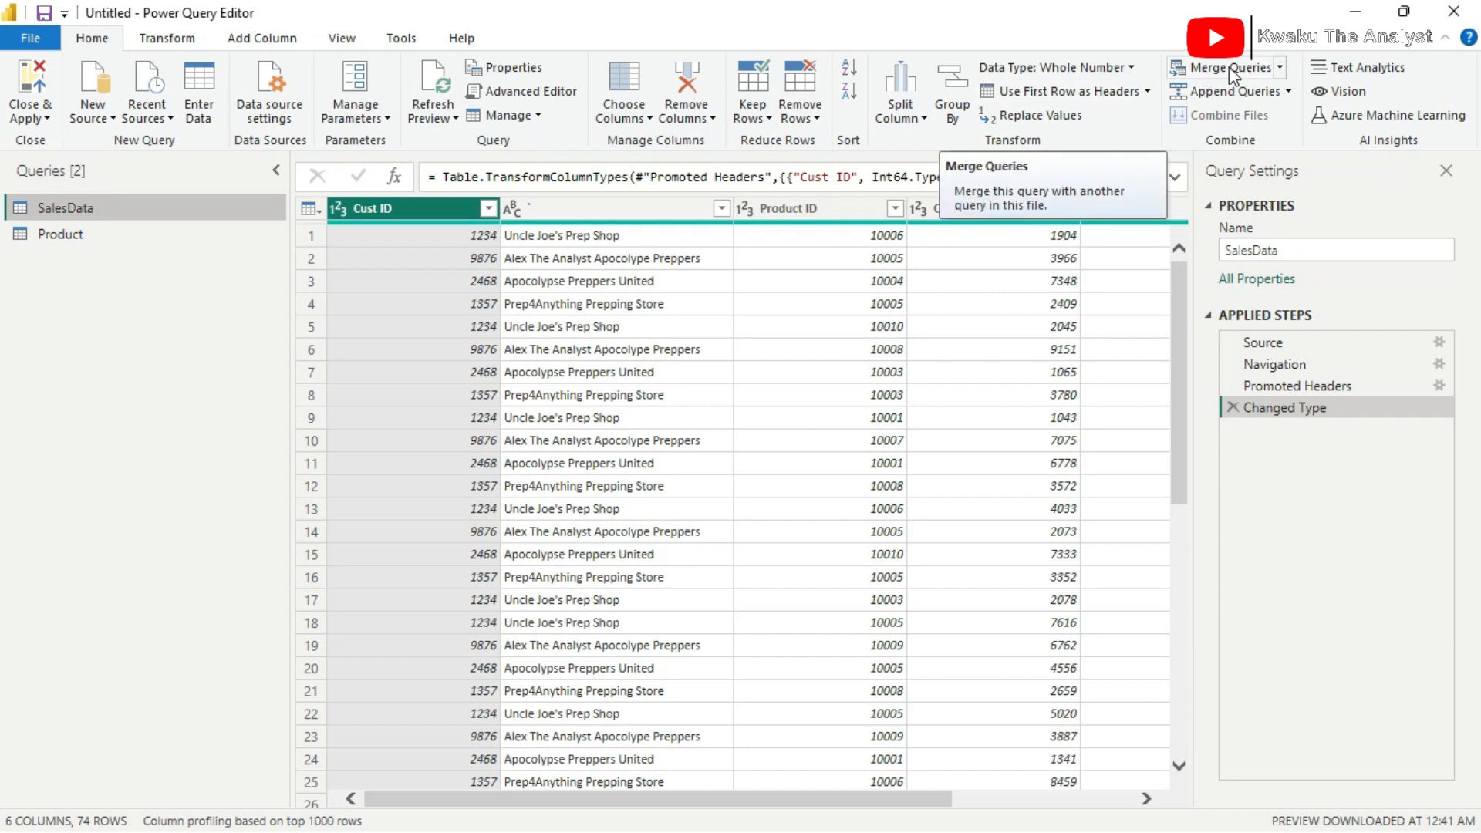
Merge SalesData with Product as a new query, matching the Product ID columns of both tables with a Left Outer join.
left_click(1280, 69)
left_click(1280, 70)
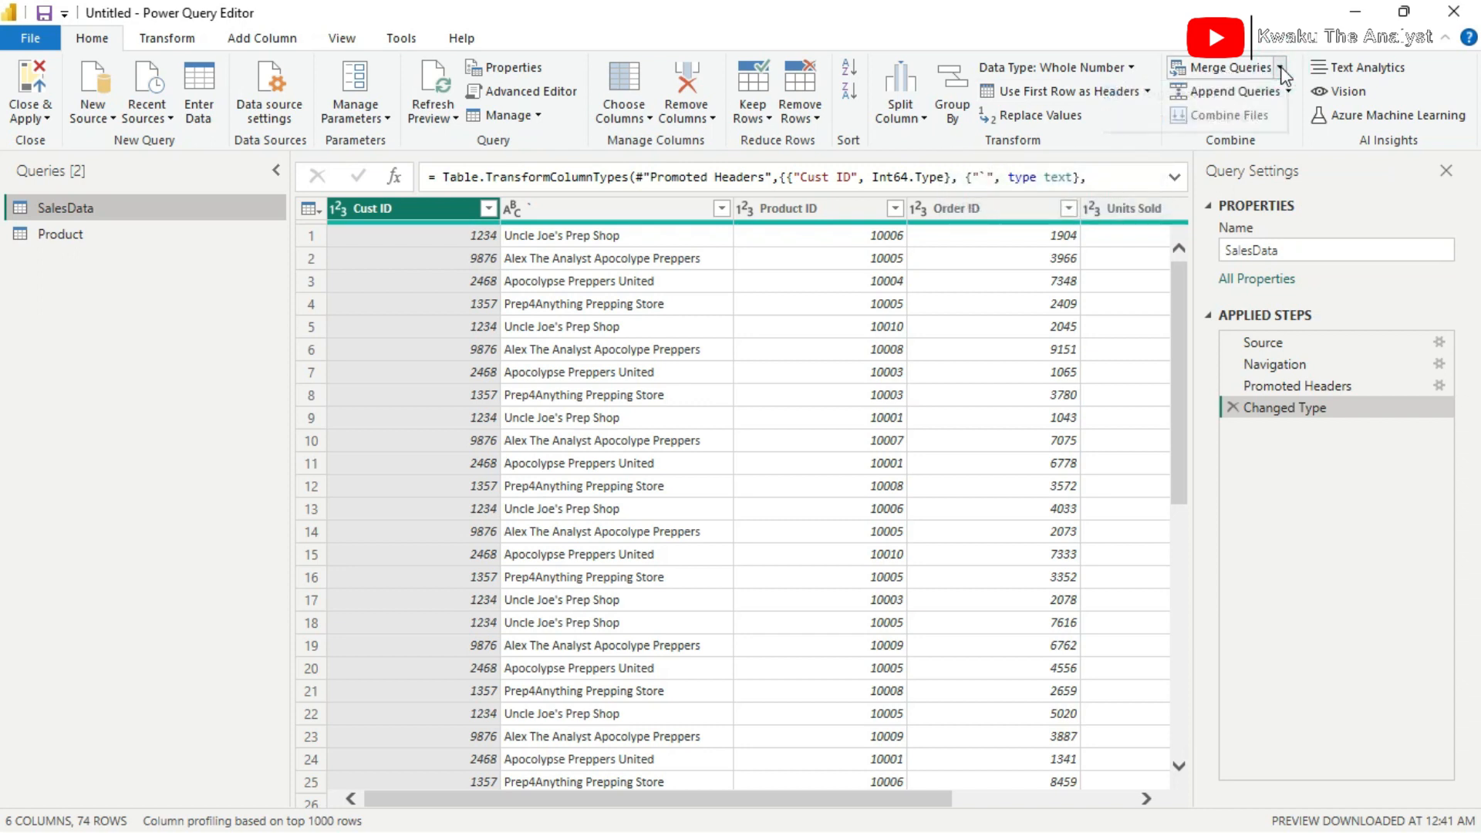
left_click(1280, 69)
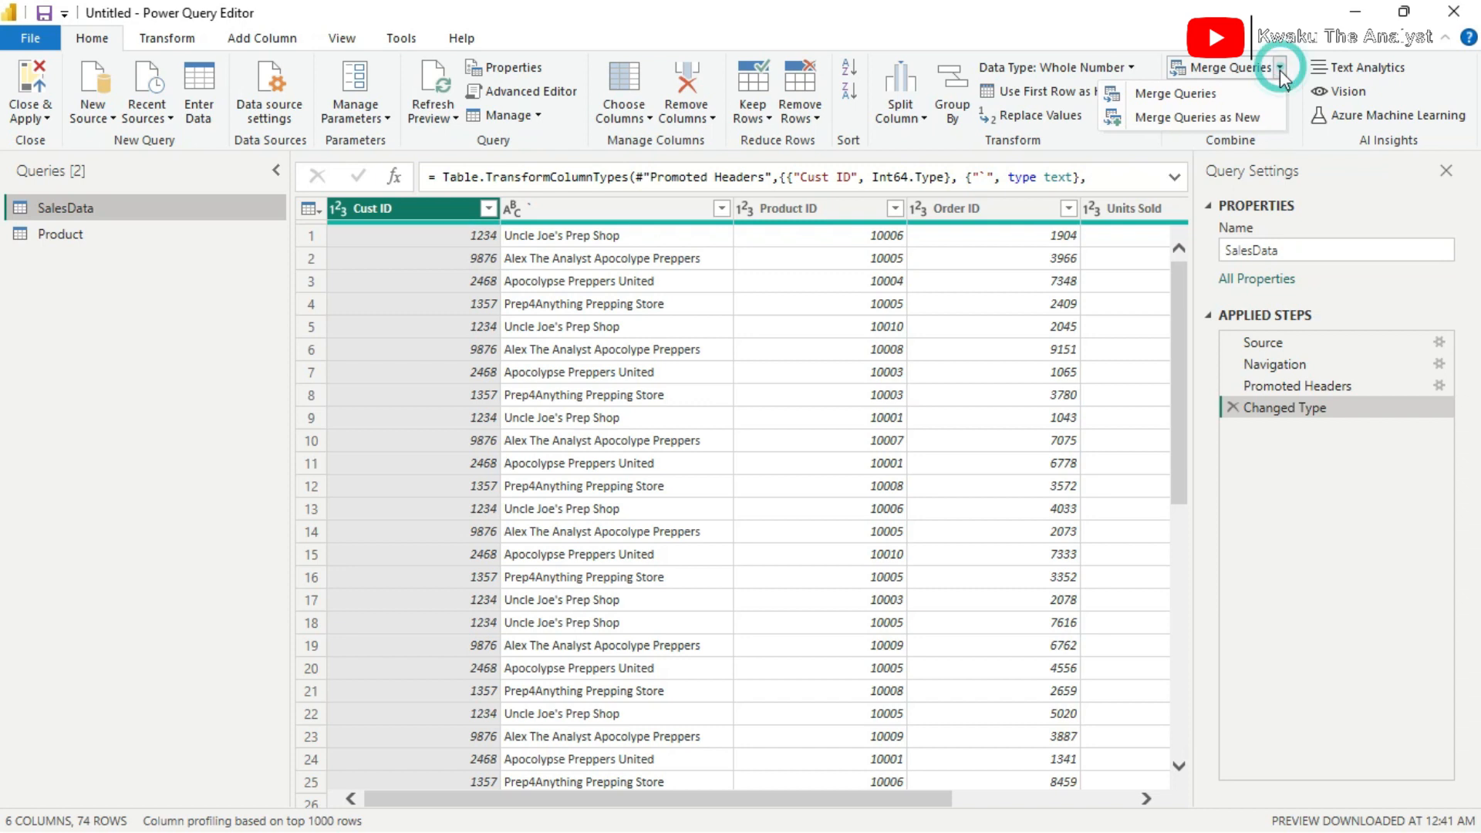
left_click(1197, 118)
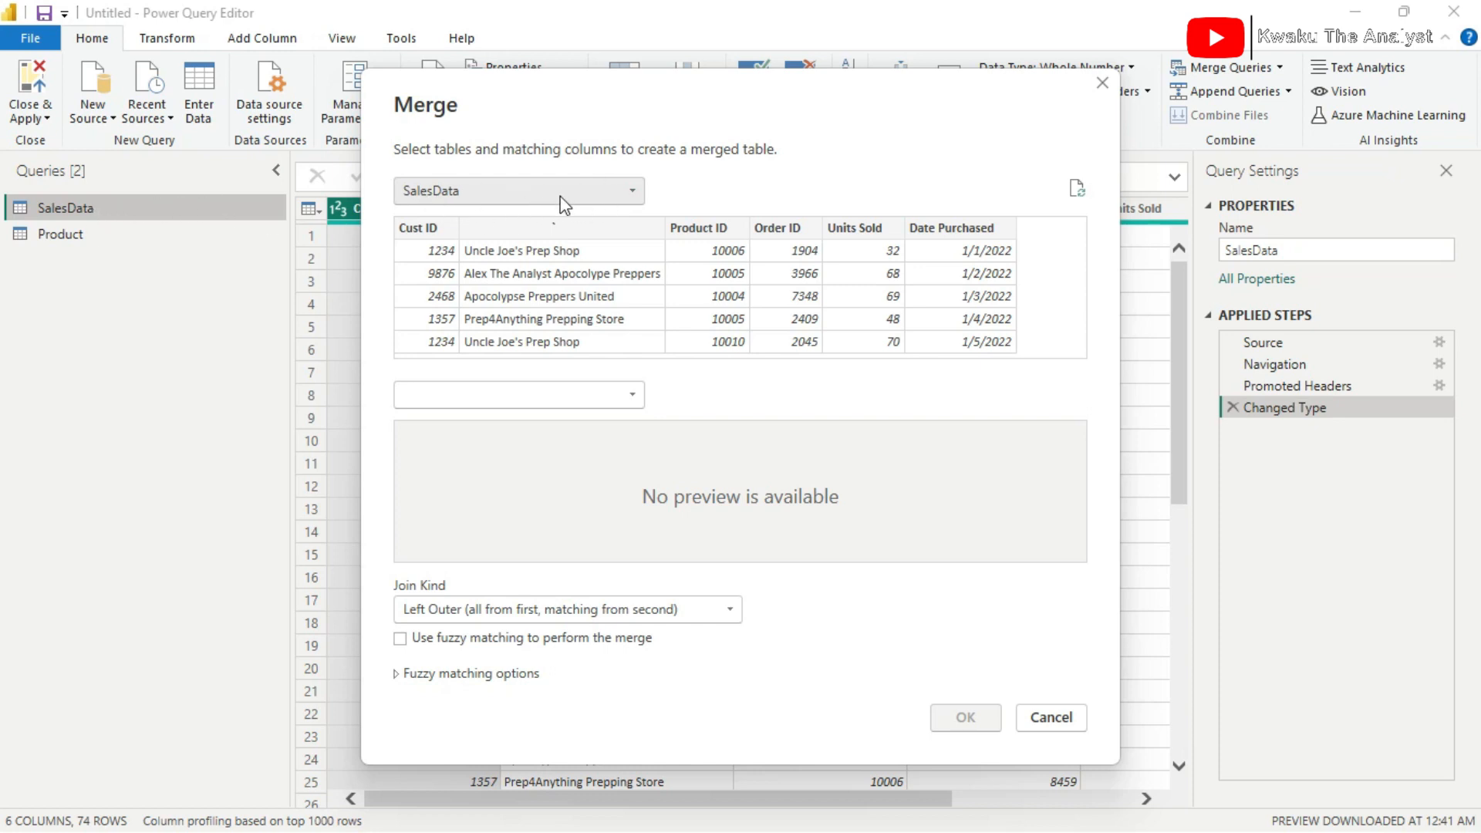
left_click(634, 395)
left_click(491, 420)
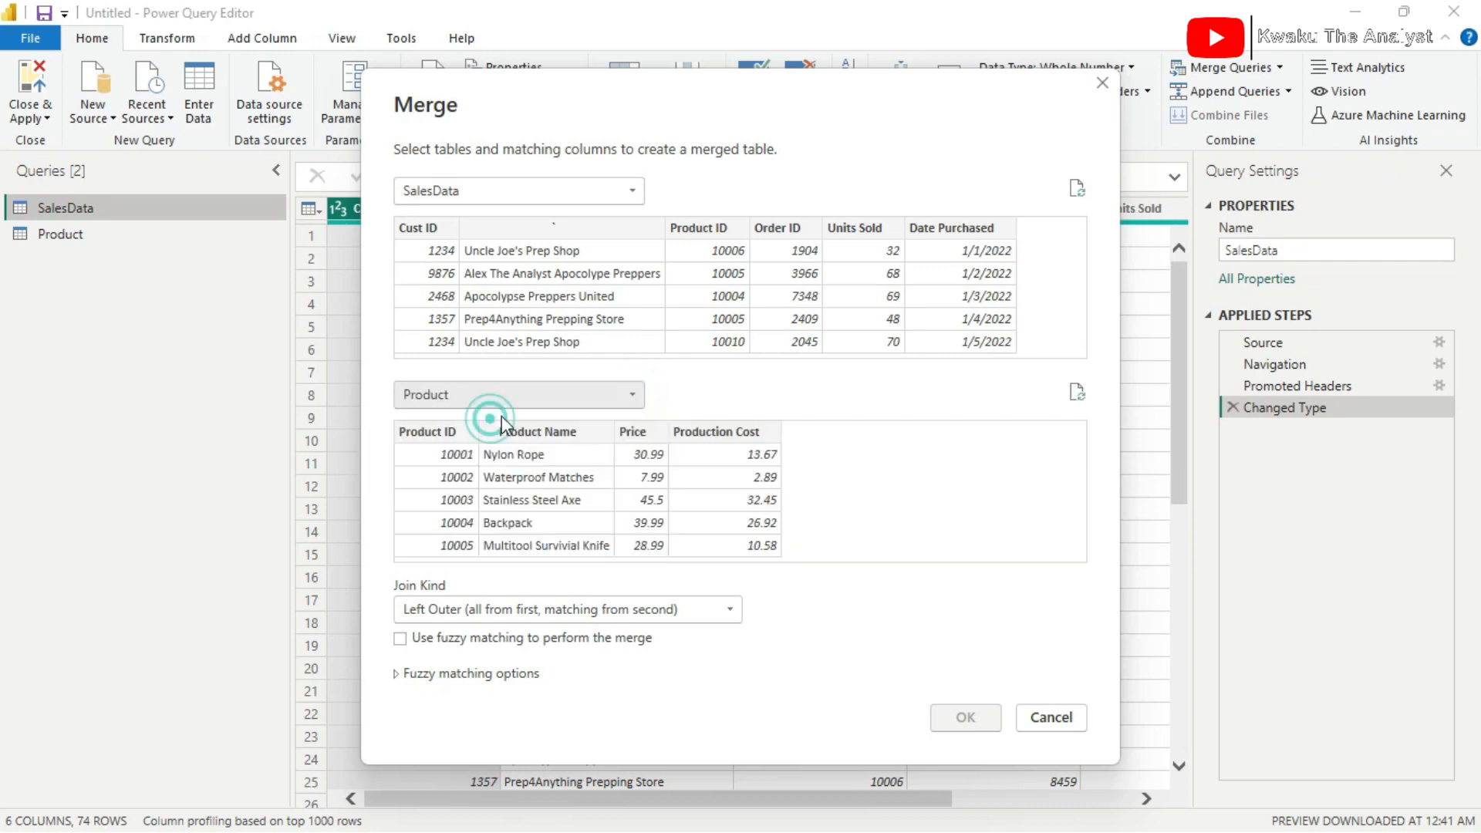
left_click(716, 231)
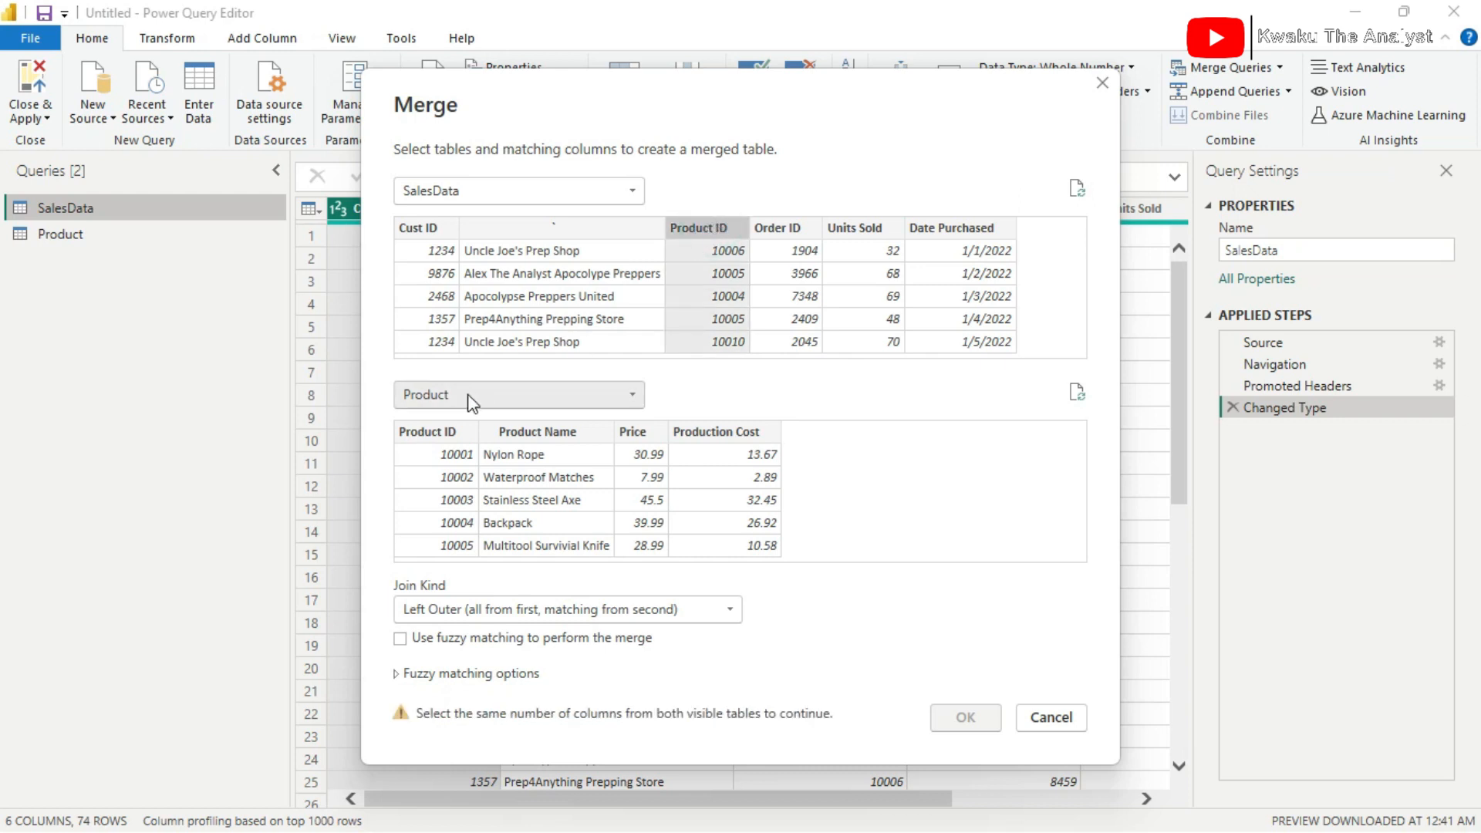
left_click(439, 428)
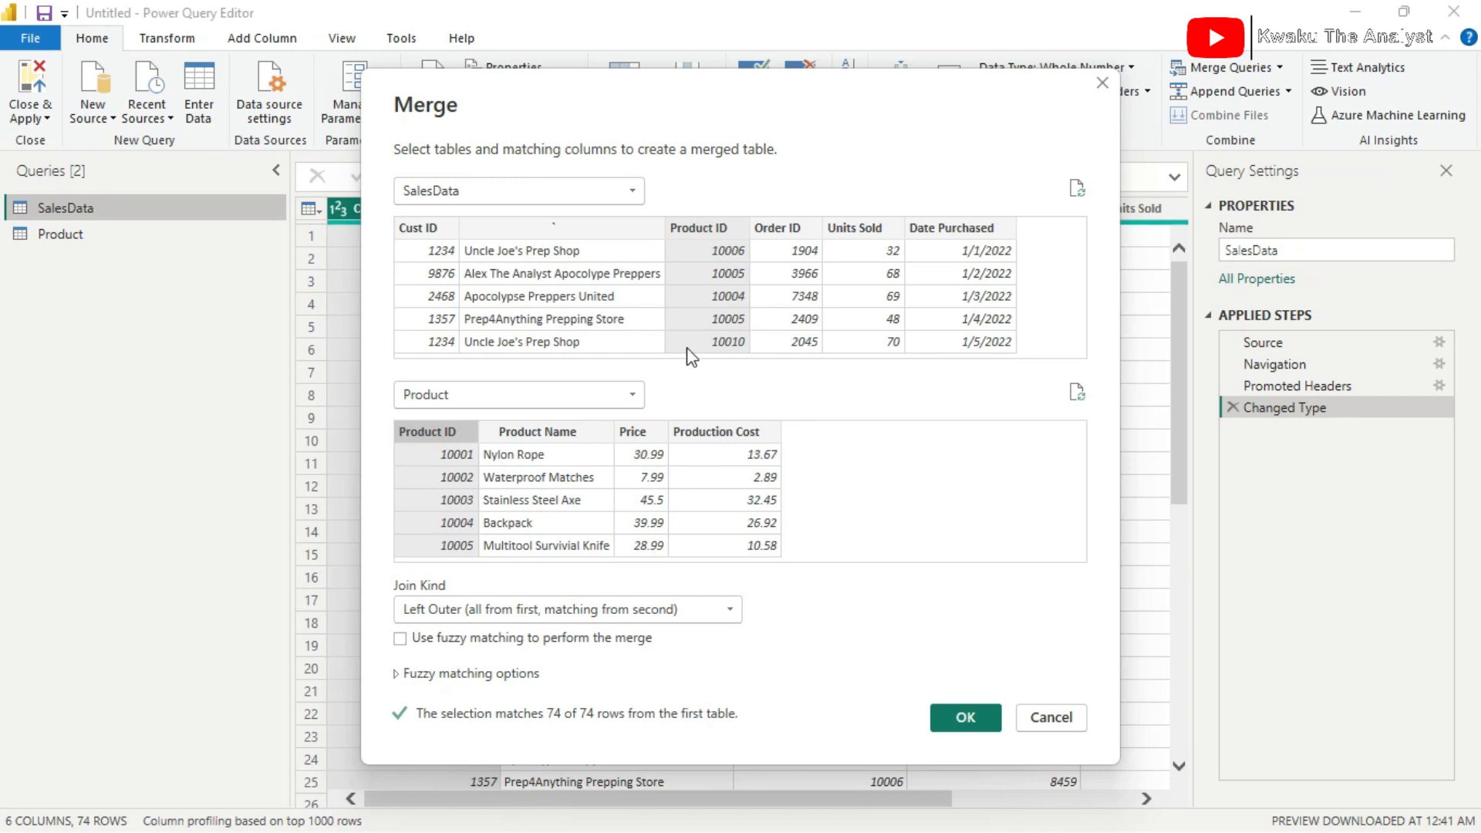
left_click(966, 718)
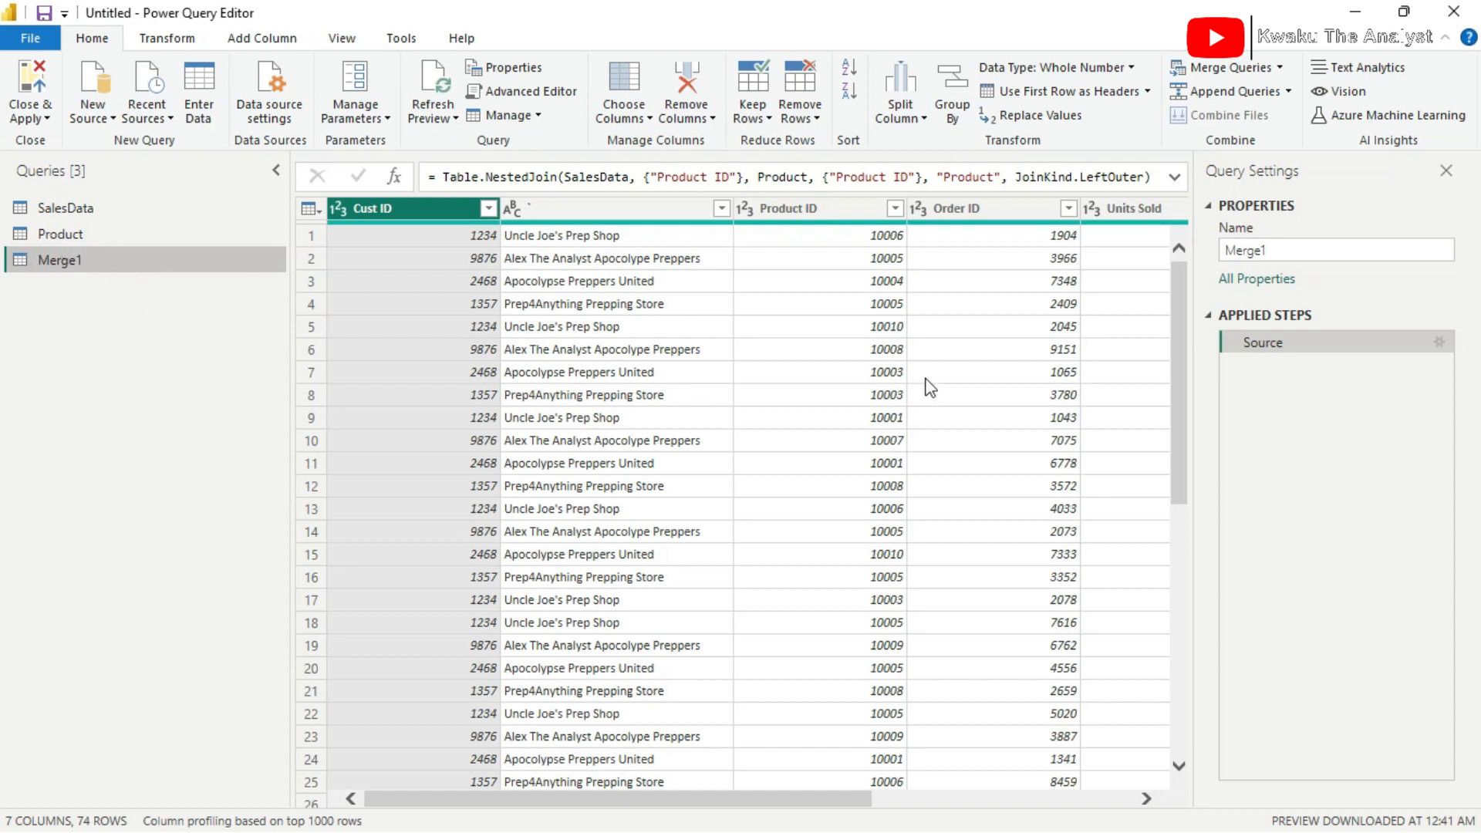
Expand the merged Product column into Product ID, Product Name, Price and Production Cost, using the original column name as prefix.
scroll(930, 387, "right", 5)
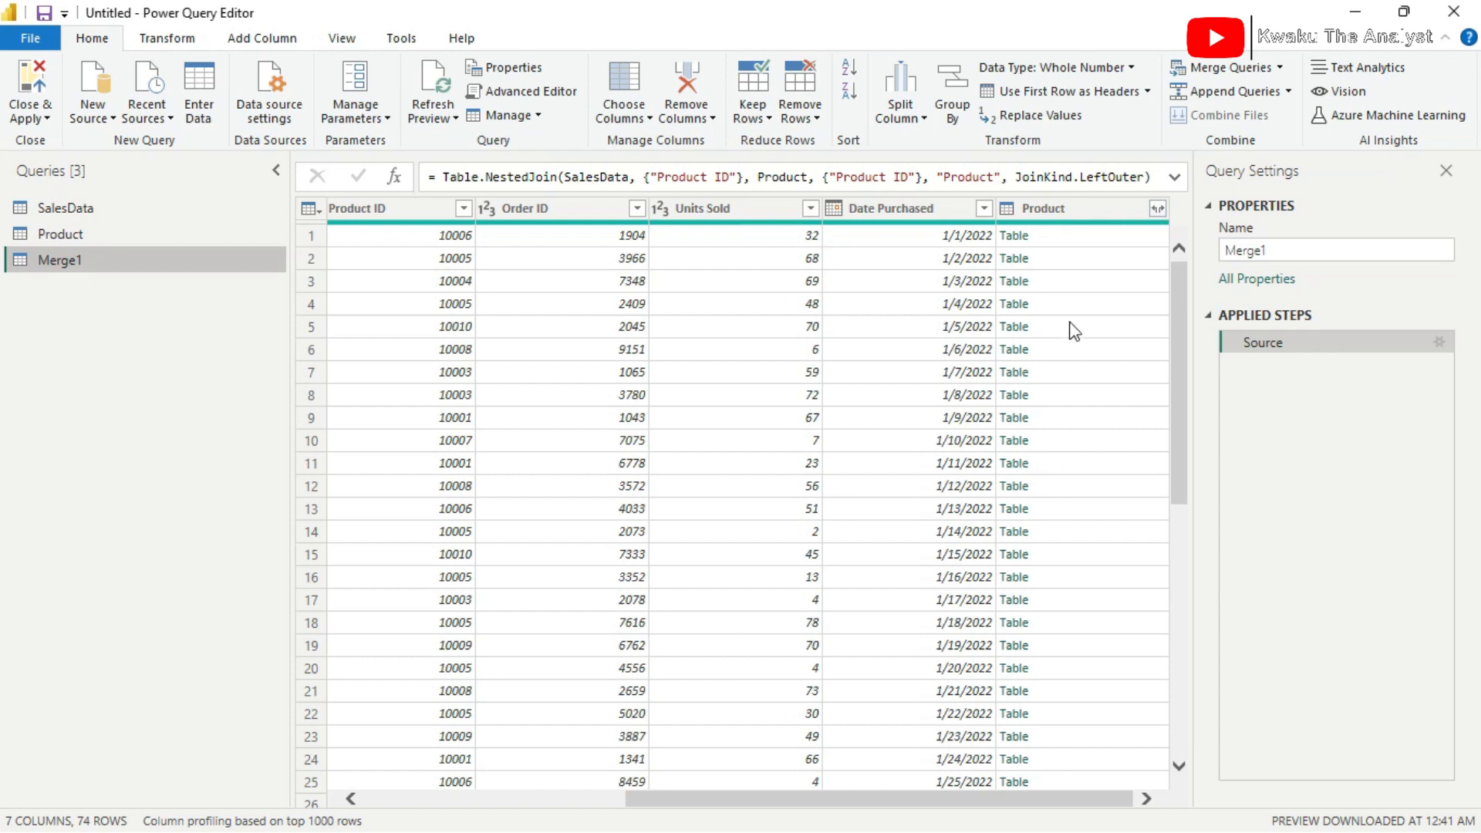
left_click(1158, 209)
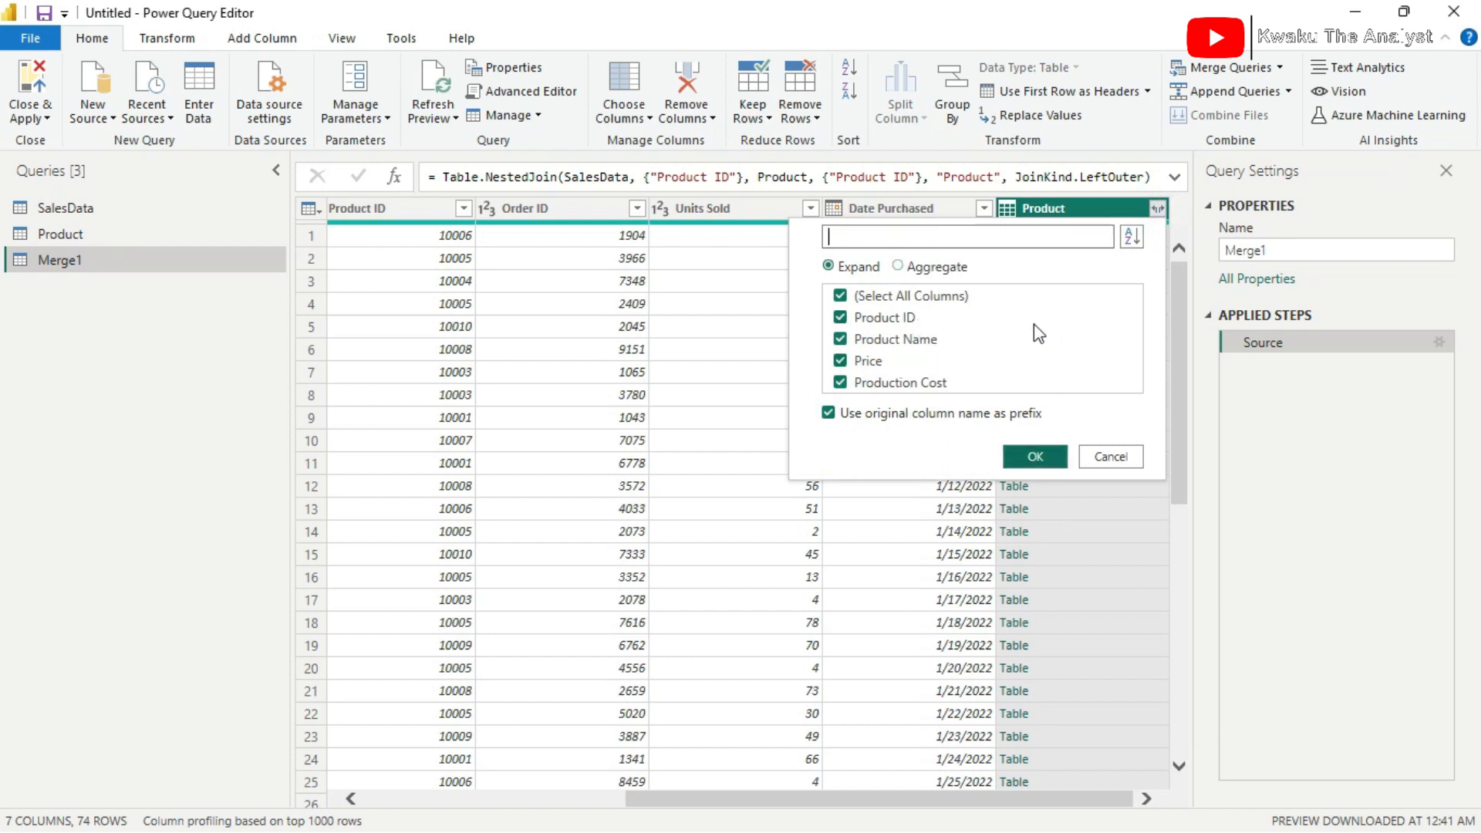
left_click(1033, 458)
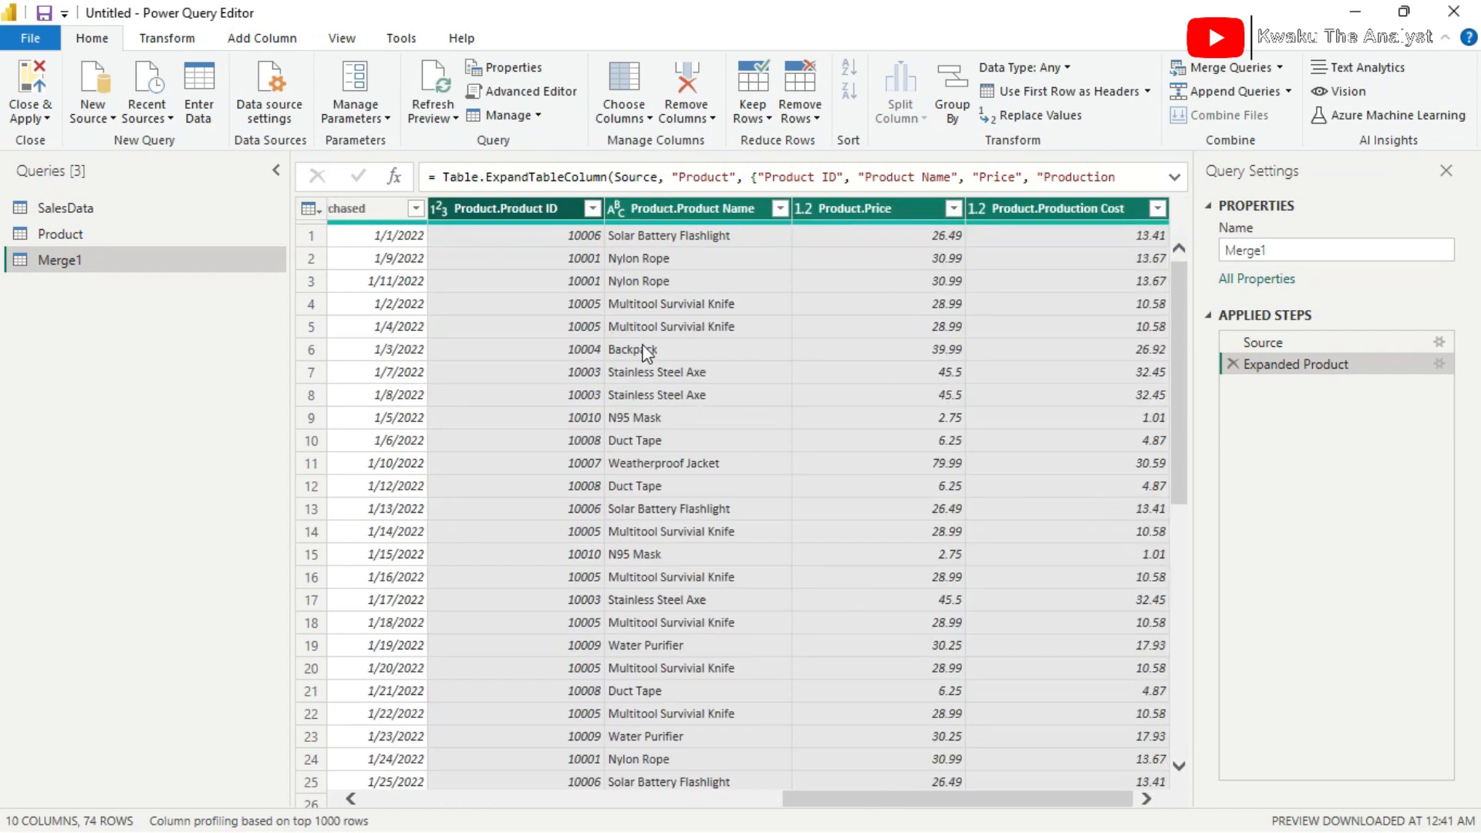
Examine the merged table's expanded Product Name, Price and Production Cost columns alongside the original sales columns.
scroll(662, 400, "left", 10)
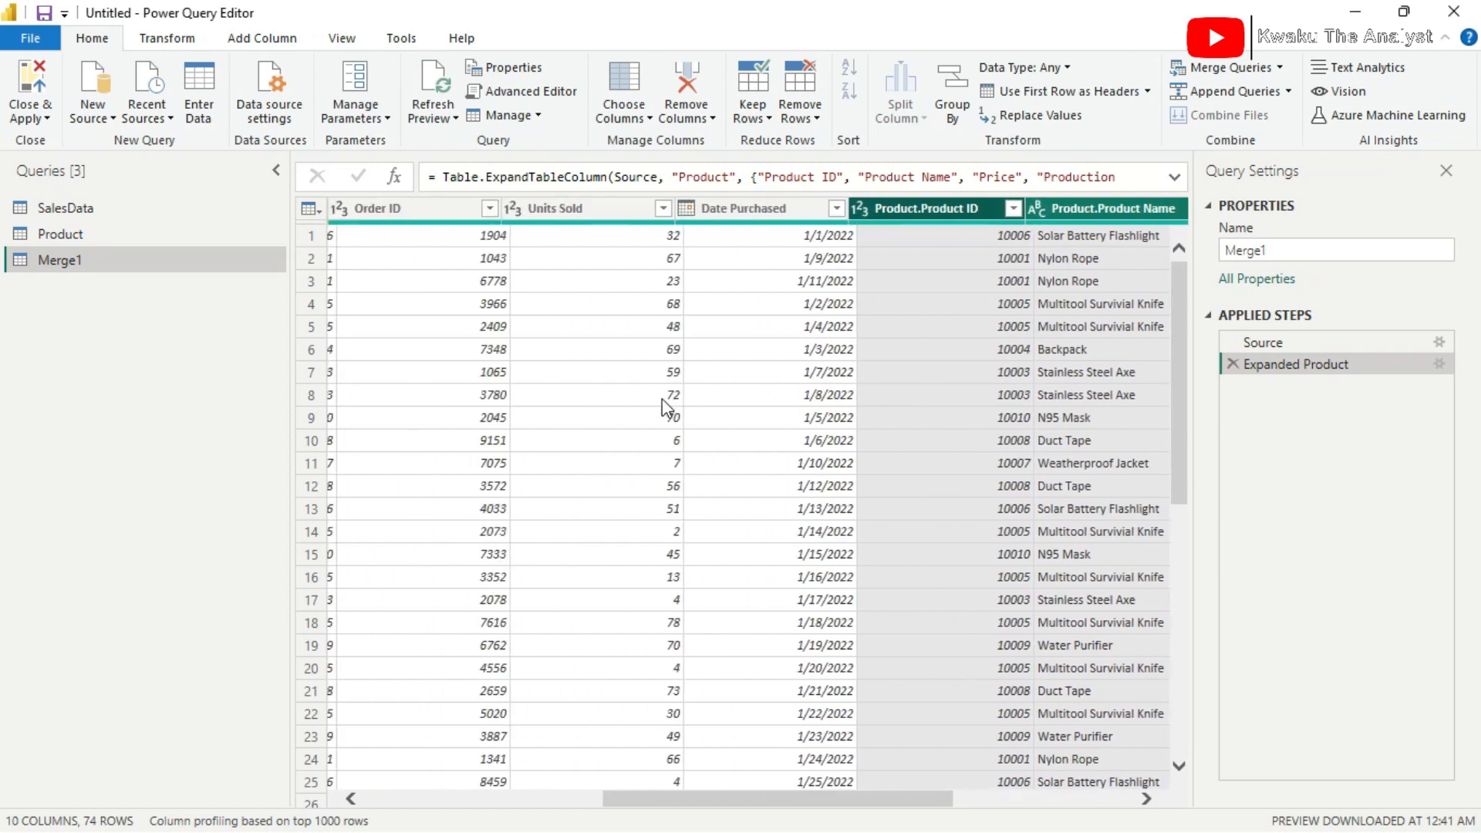
scroll(662, 399, "right", 10)
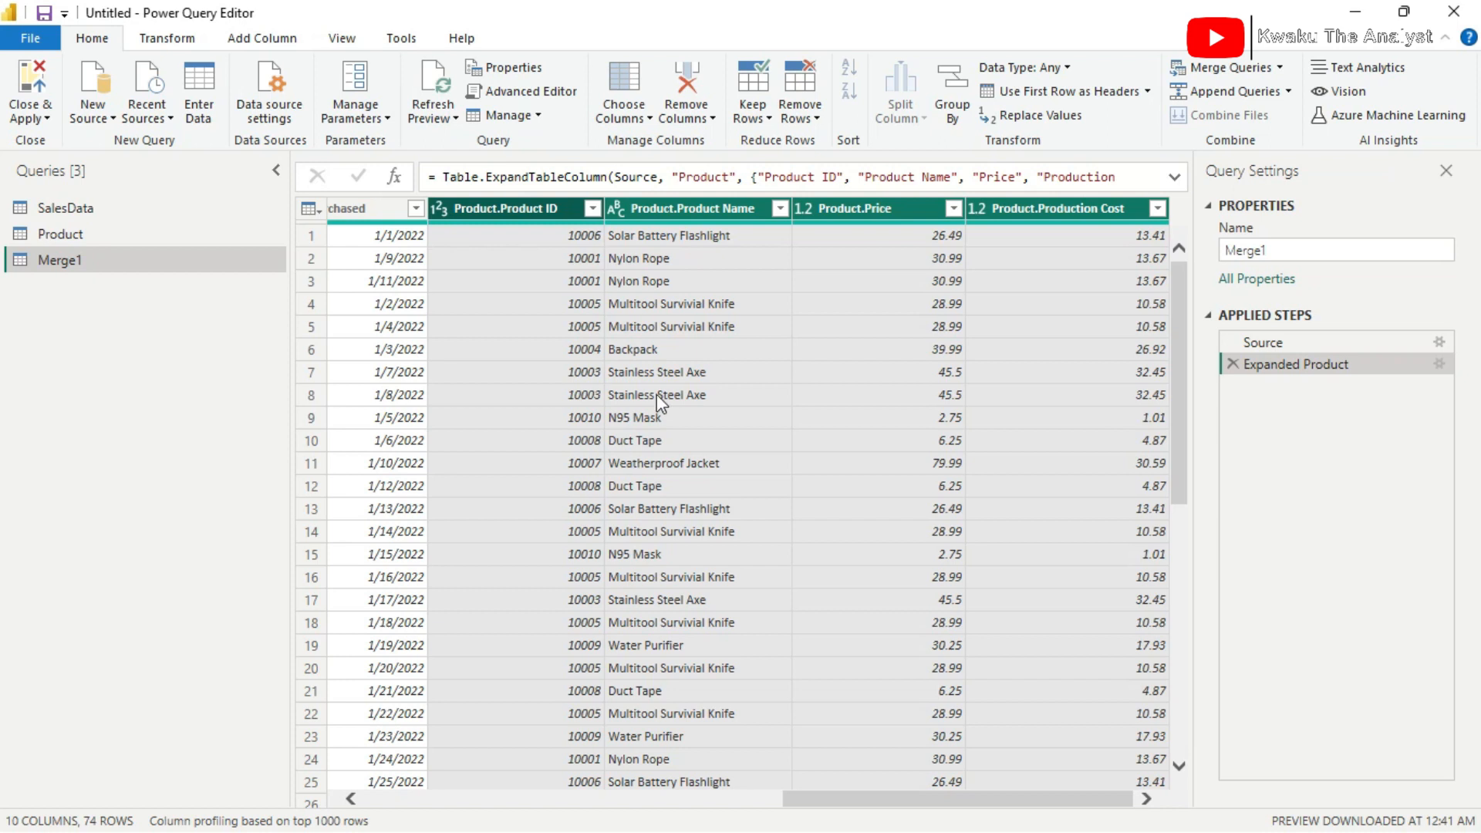
left_click(682, 208)
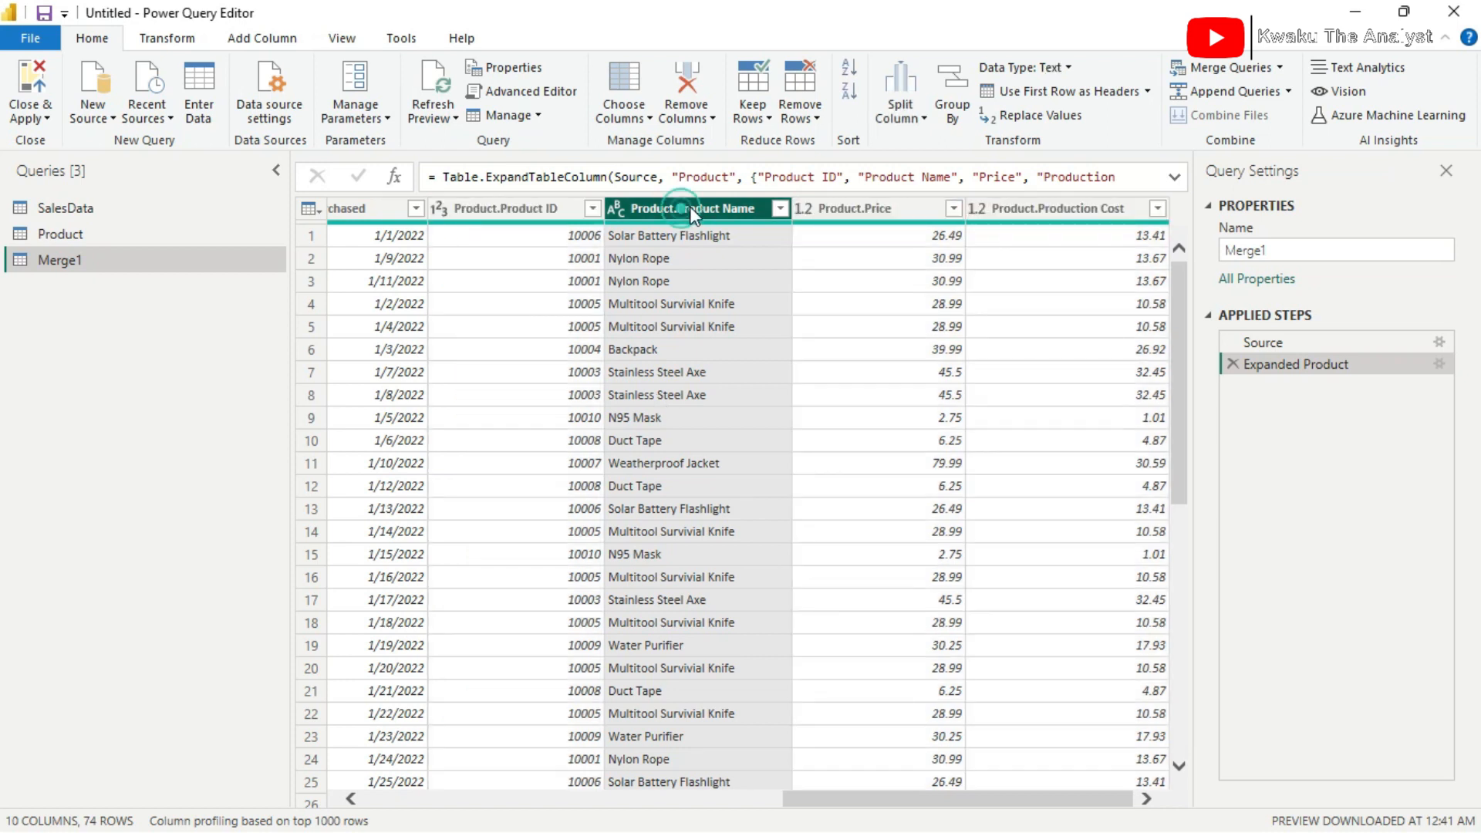
left_click(860, 214)
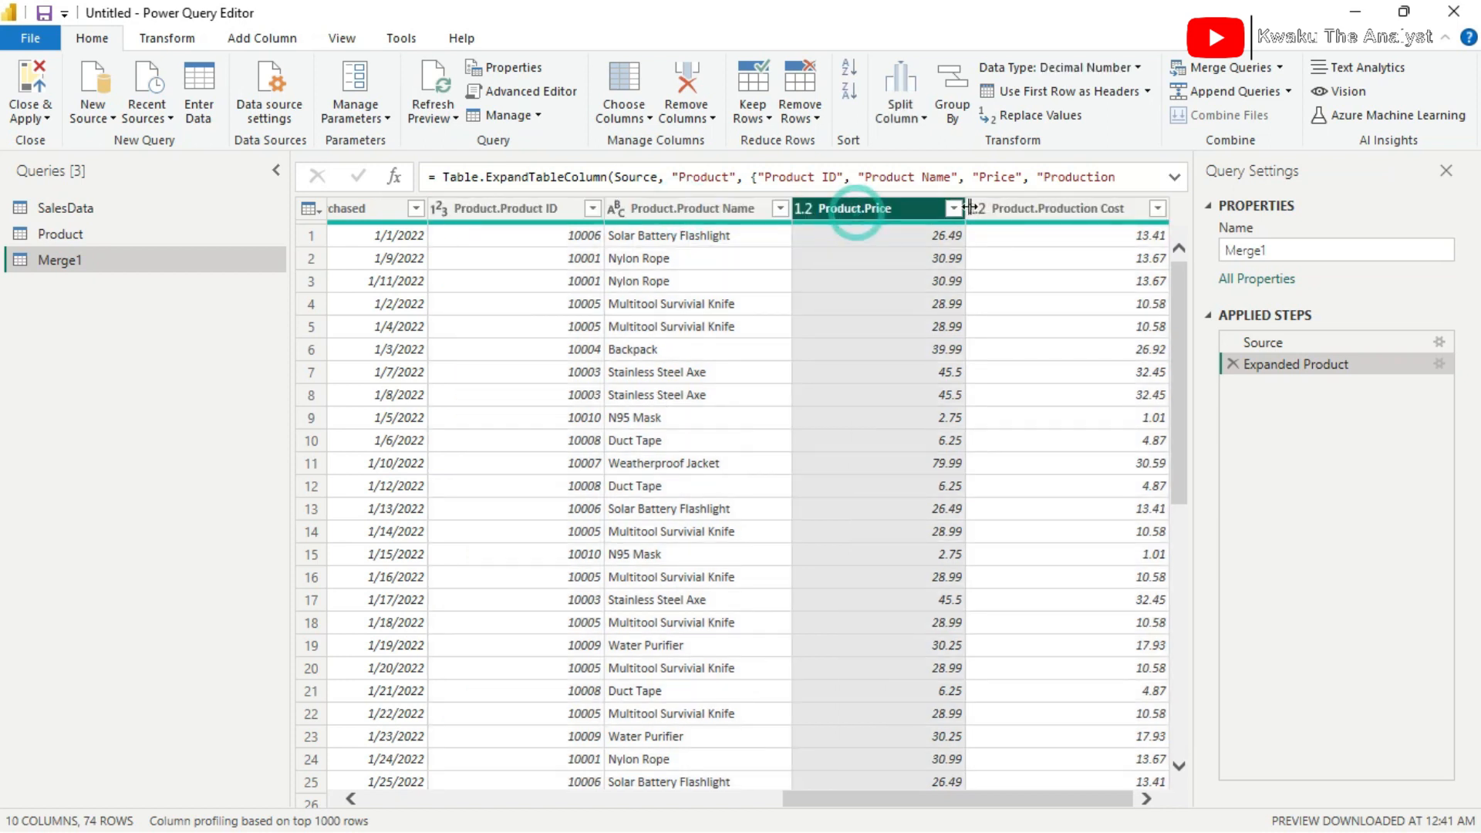
left_click(1034, 207)
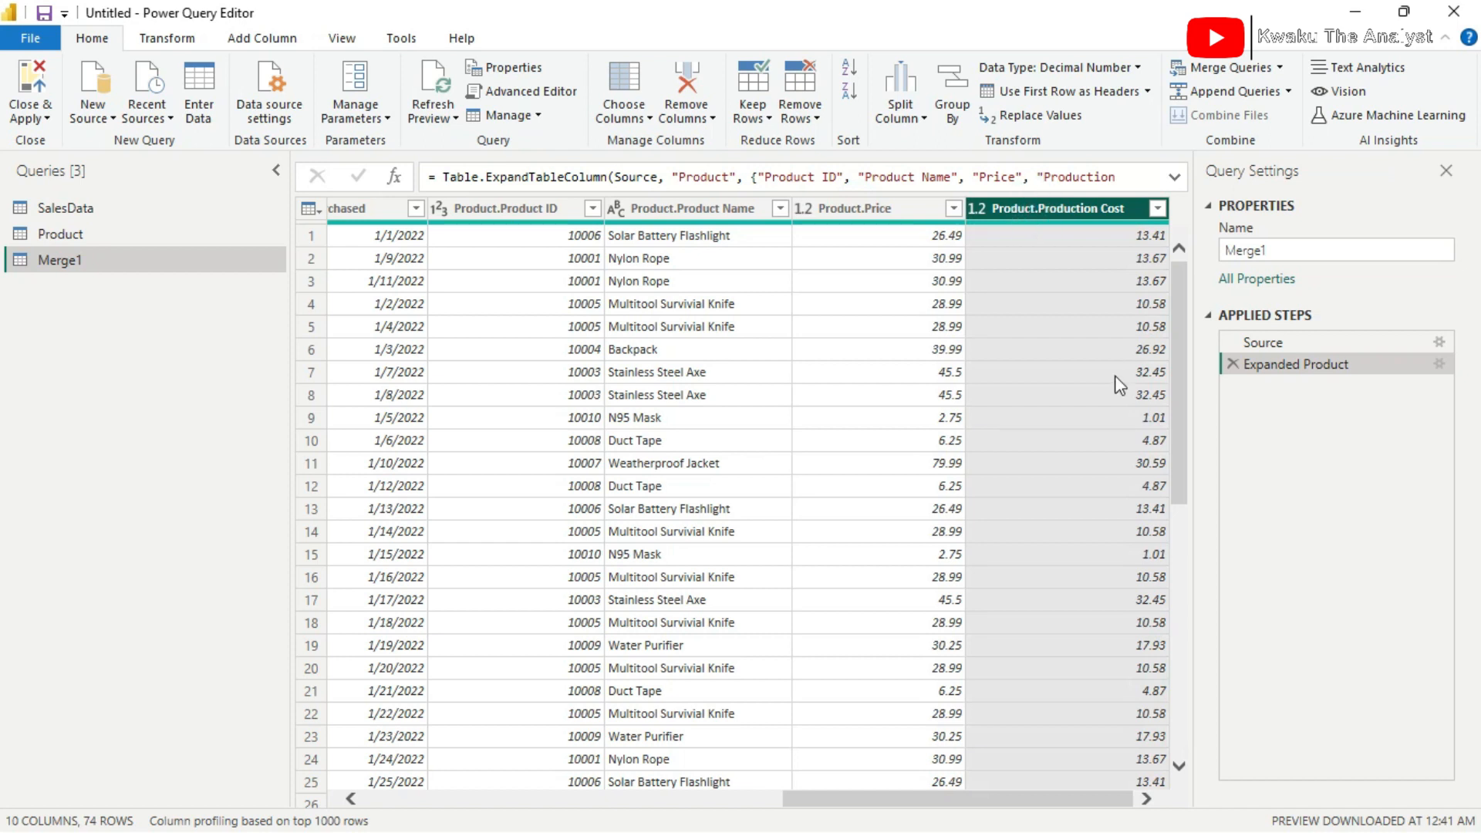
Remove the duplicate Product.Product ID column from the merged query and select the original Product ID column.
left_click(492, 206)
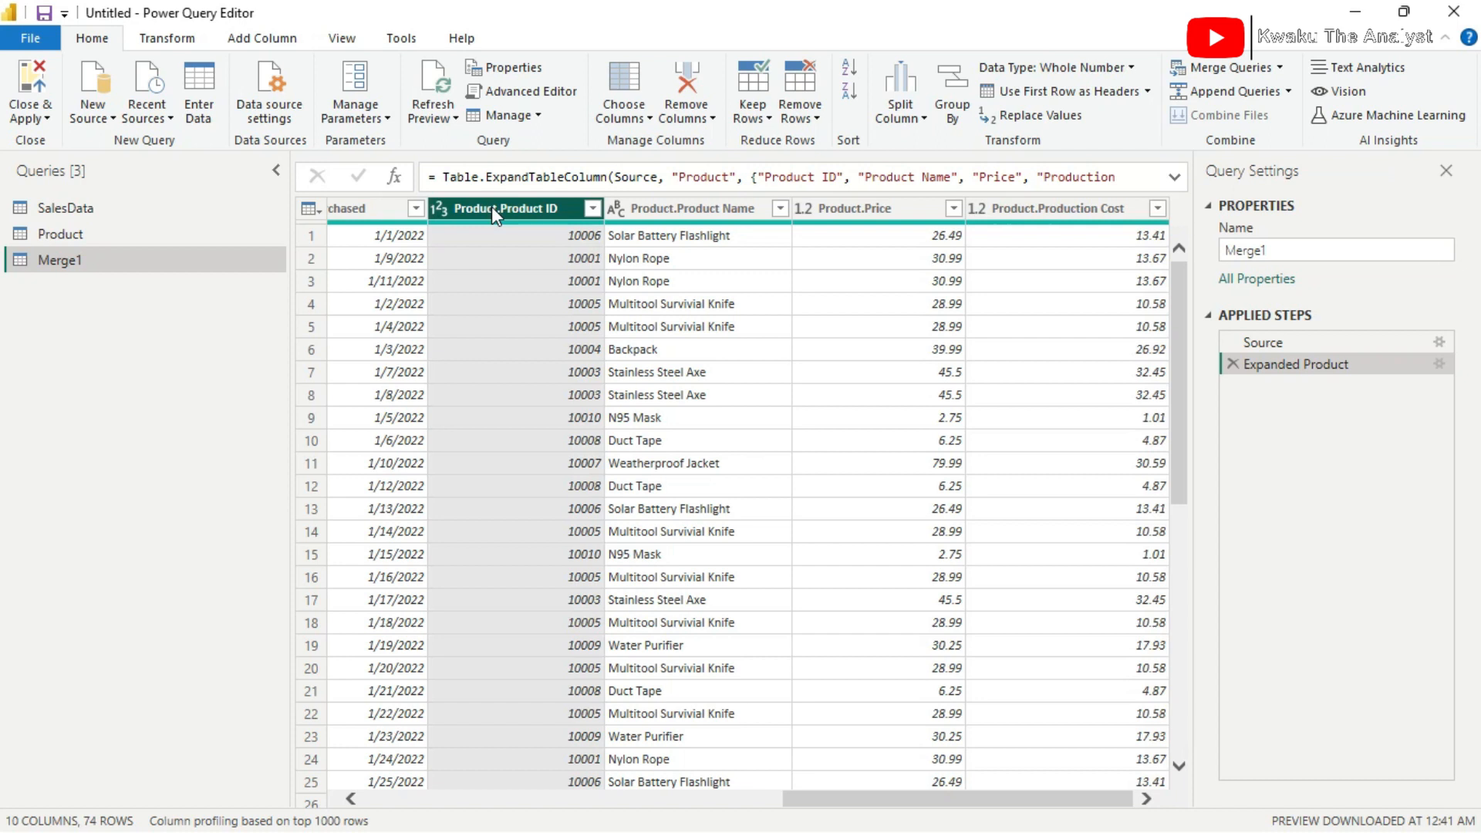
double_click(492, 206)
key("Escape")
left_click(682, 77)
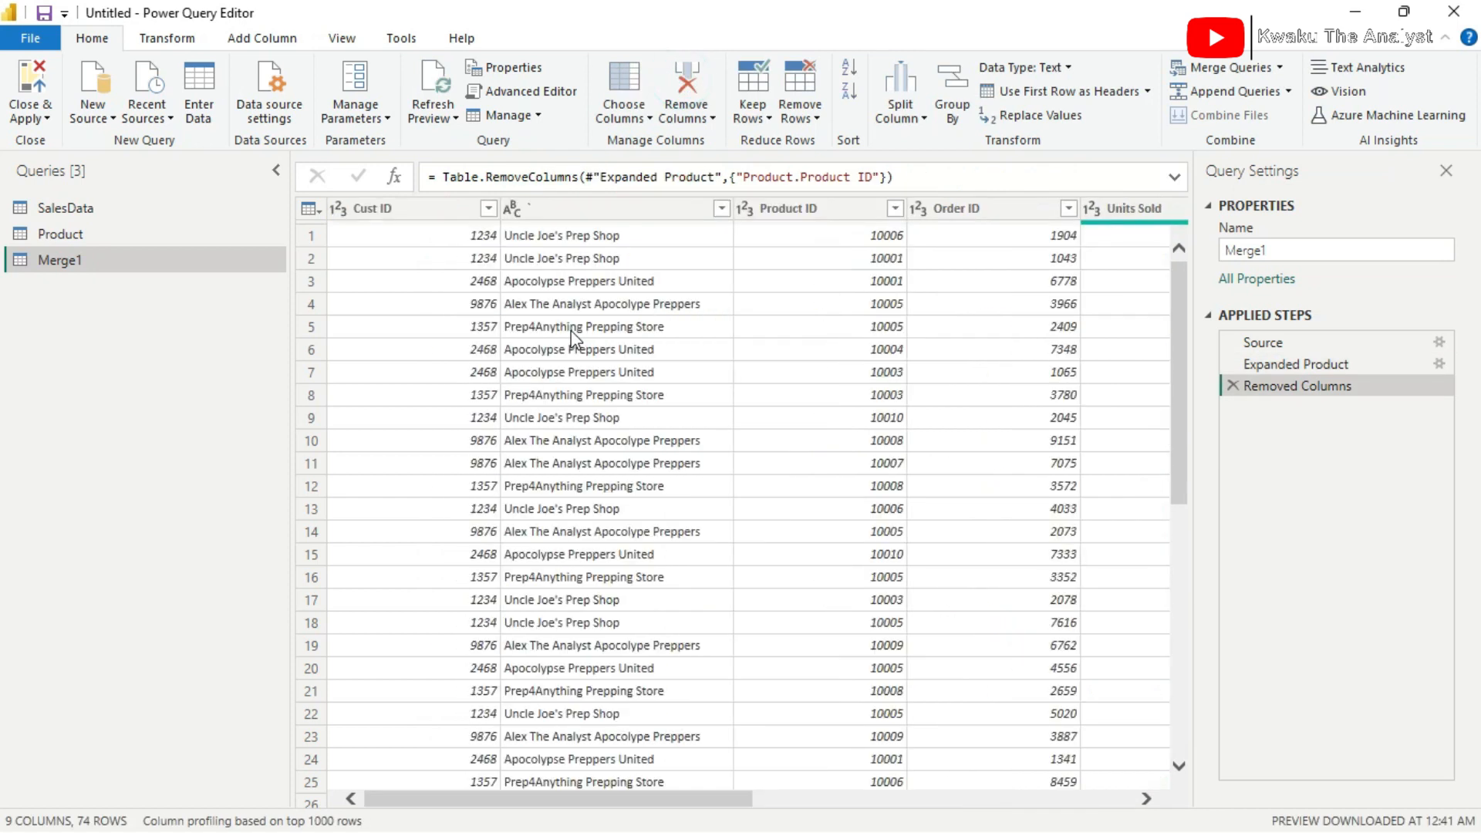
left_click(825, 210)
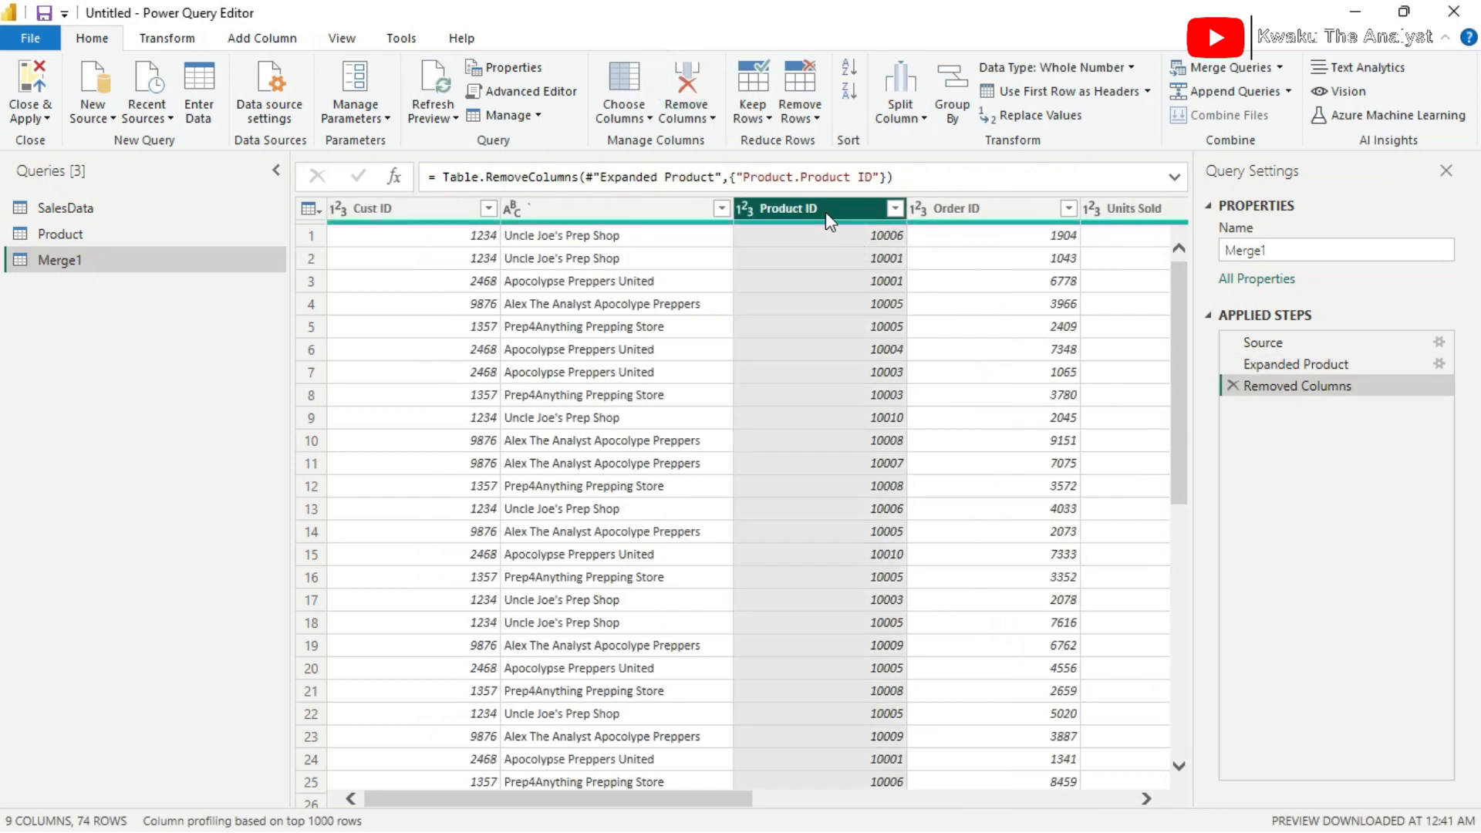
Remove the Product ID column from the merged query.
left_click(685, 85)
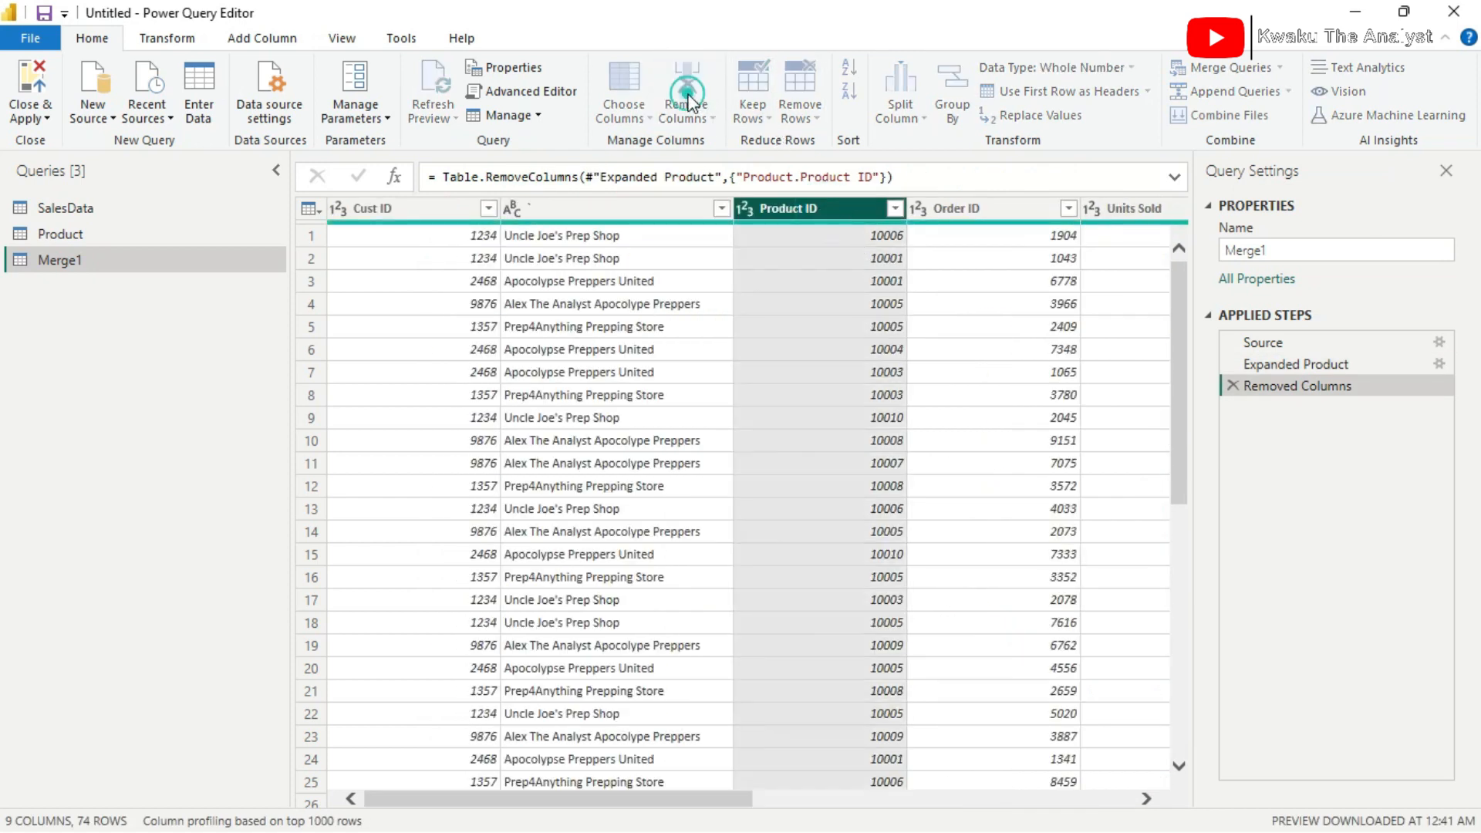
Examine the columns of the SalesData query and the Product query that were combined in the merge.
left_click(71, 210)
scroll(675, 513, "right", 5)
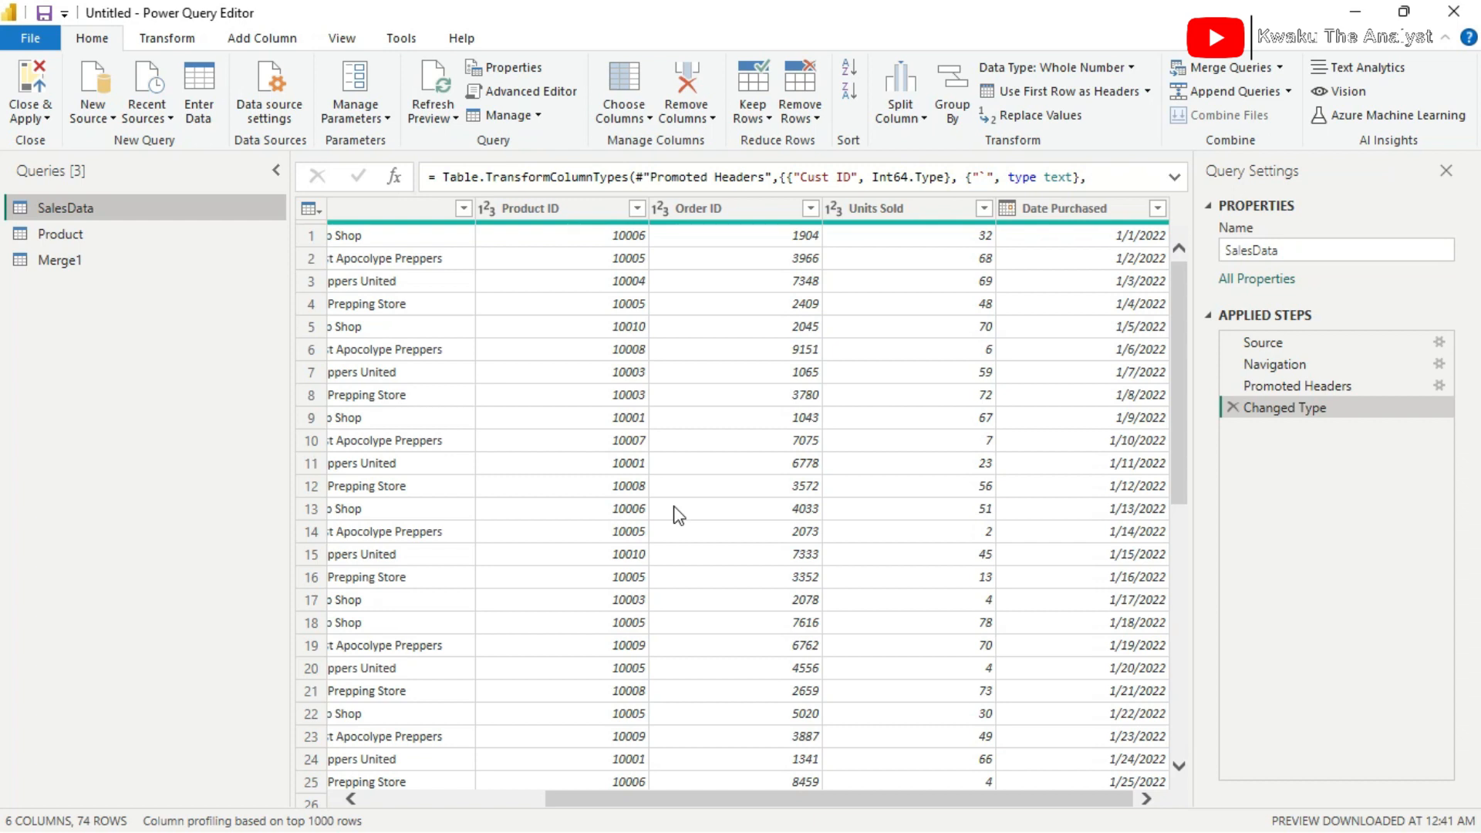
scroll(857, 503, "left", 5)
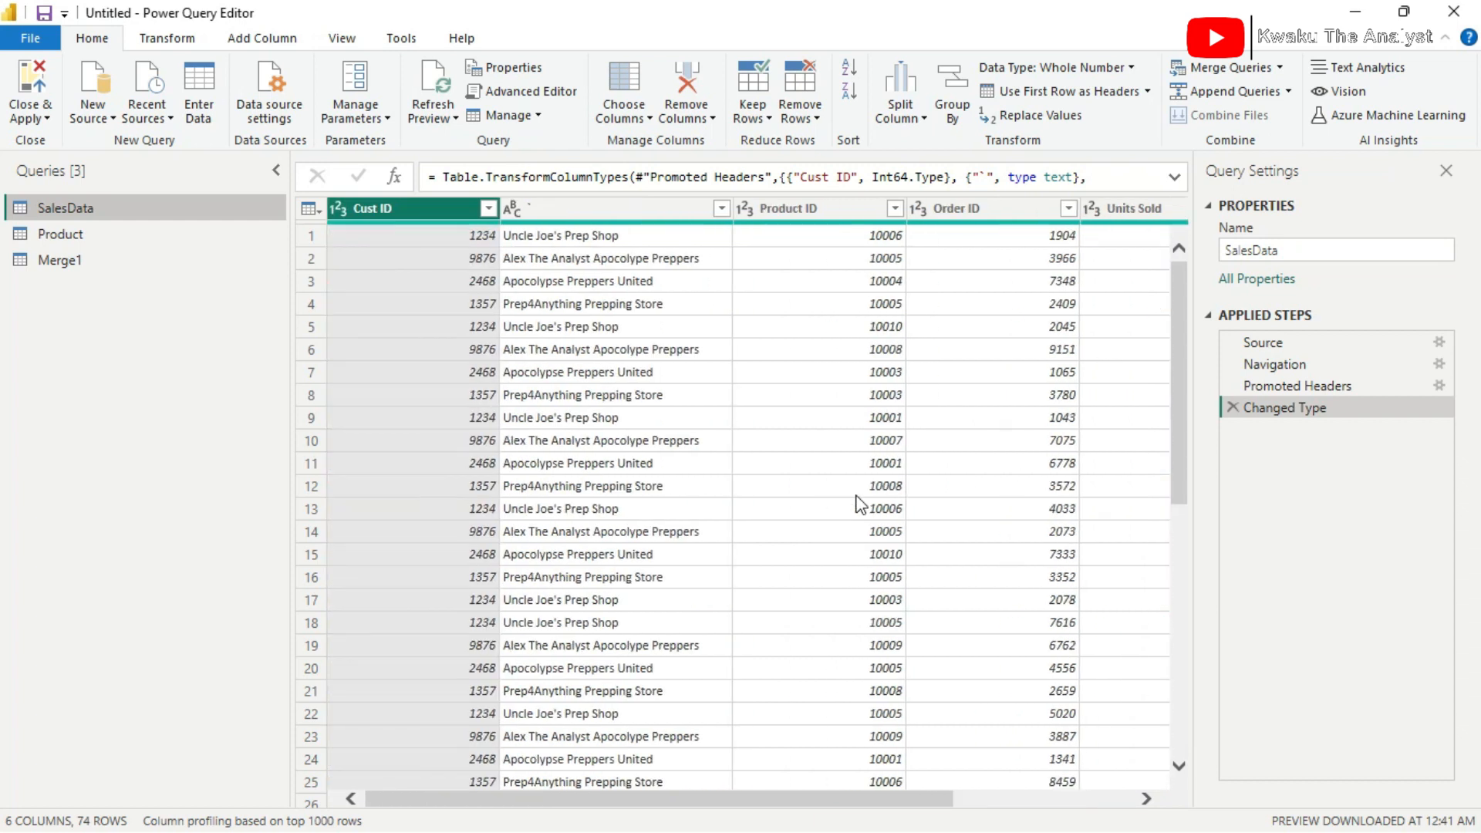
scroll(857, 503, "right", 5)
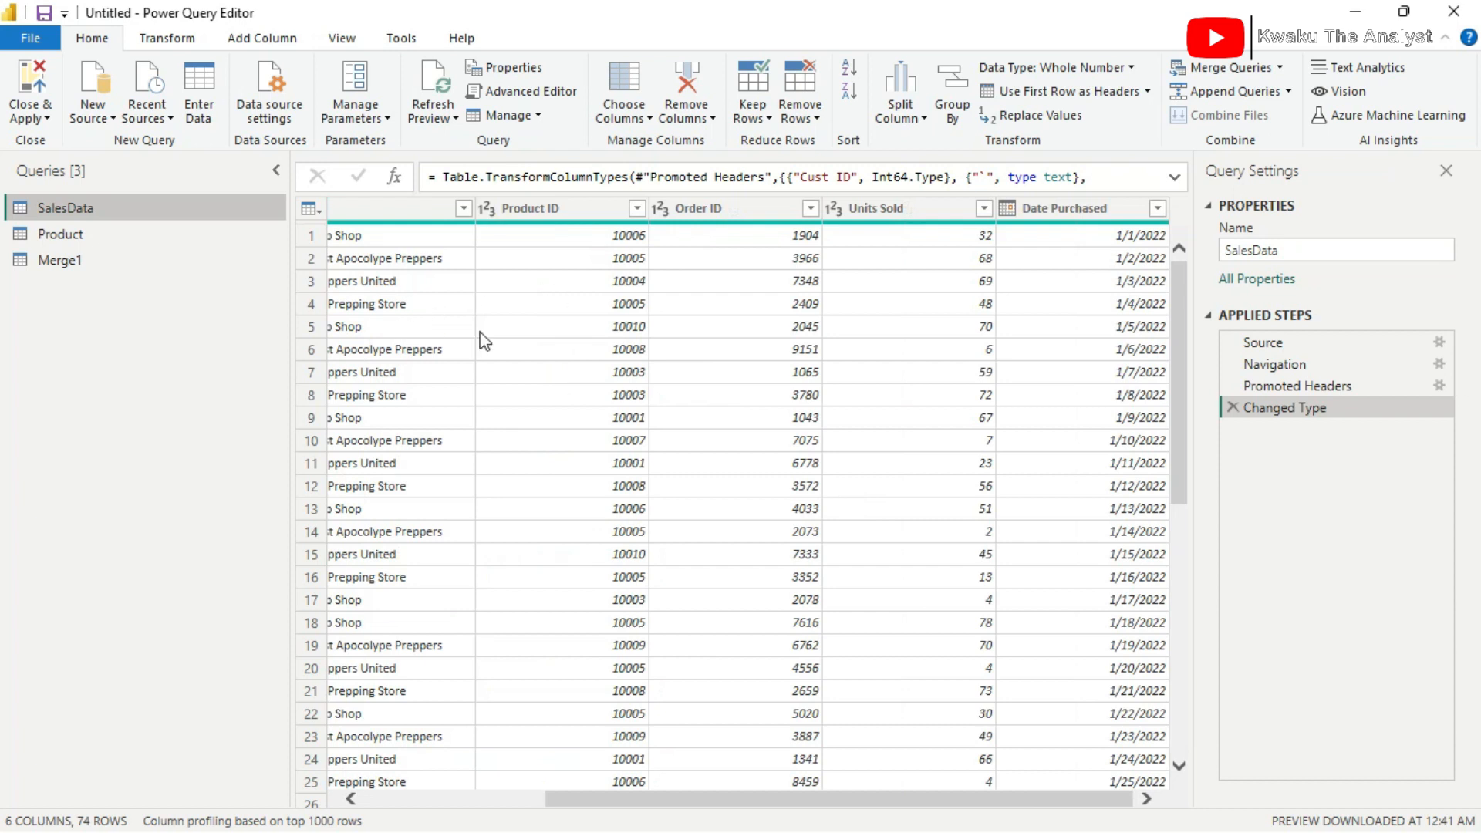
scroll(480, 331, "left", 5)
scroll(808, 397, "right", 5)
left_click(61, 236)
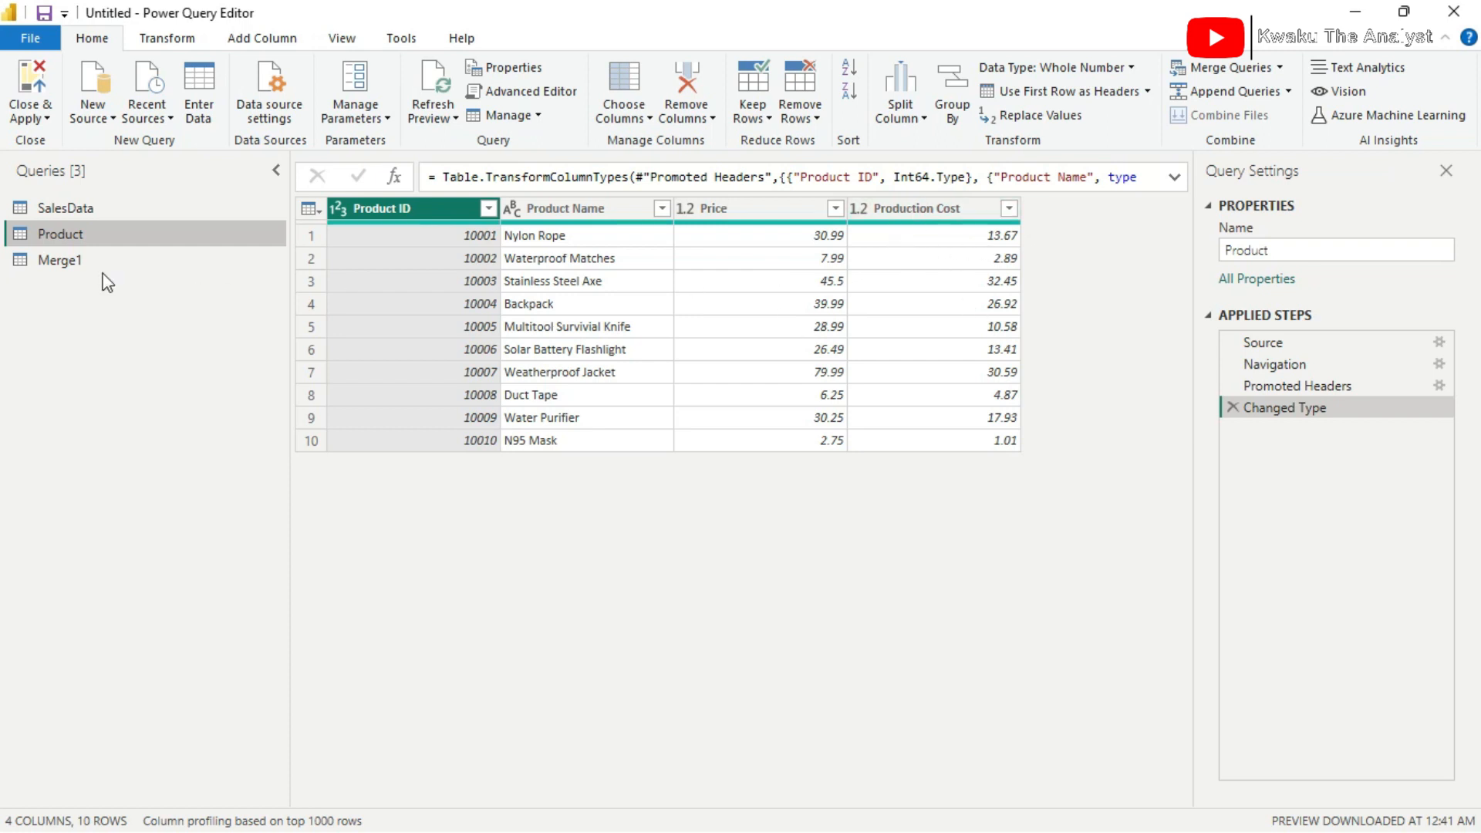
In the Merge1 query, move Product.Product Name directly after Order ID and make Date Purchased the first column.
left_click(58, 263)
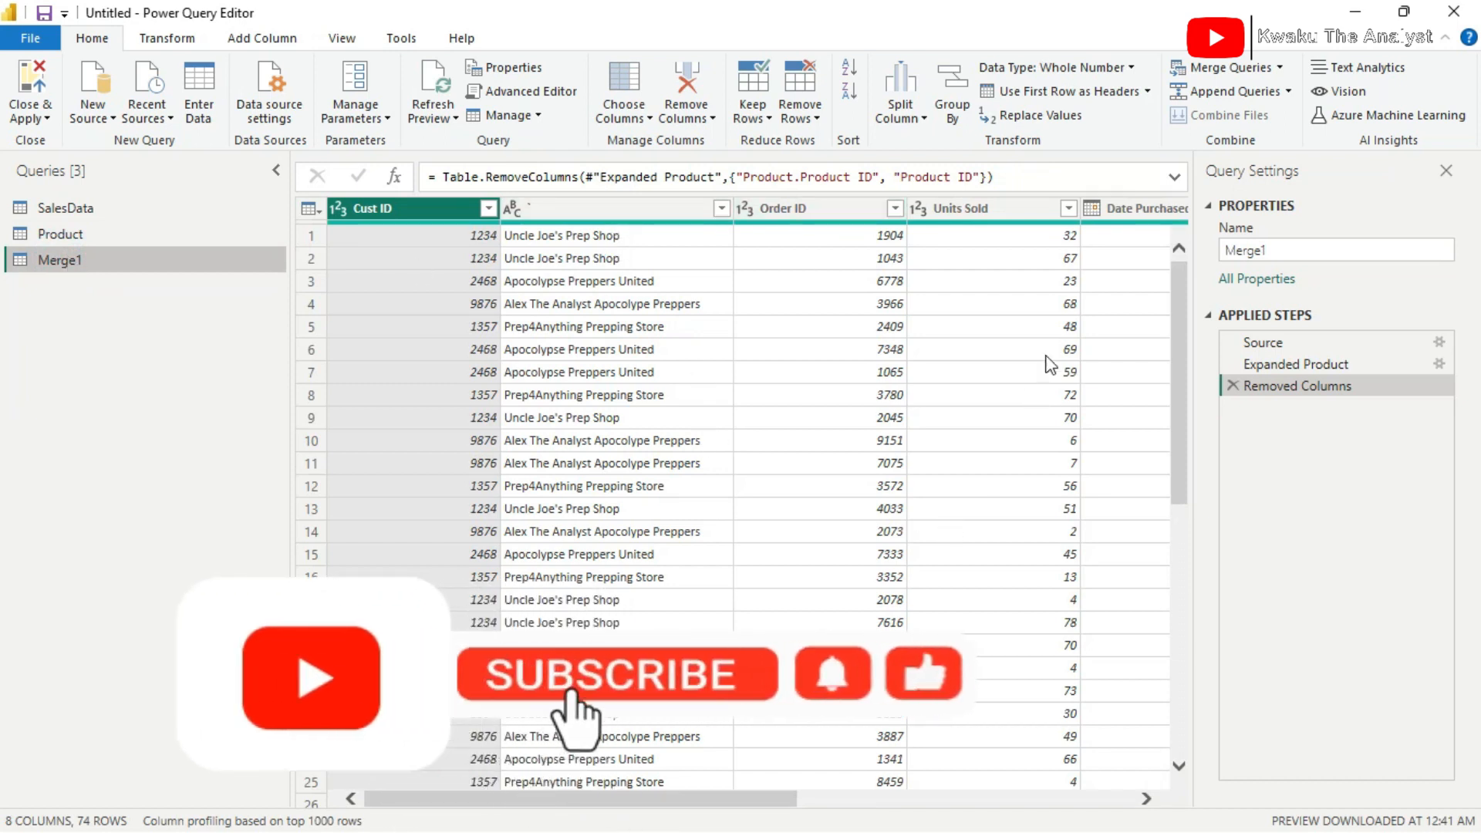
scroll(1034, 361, "right", 5)
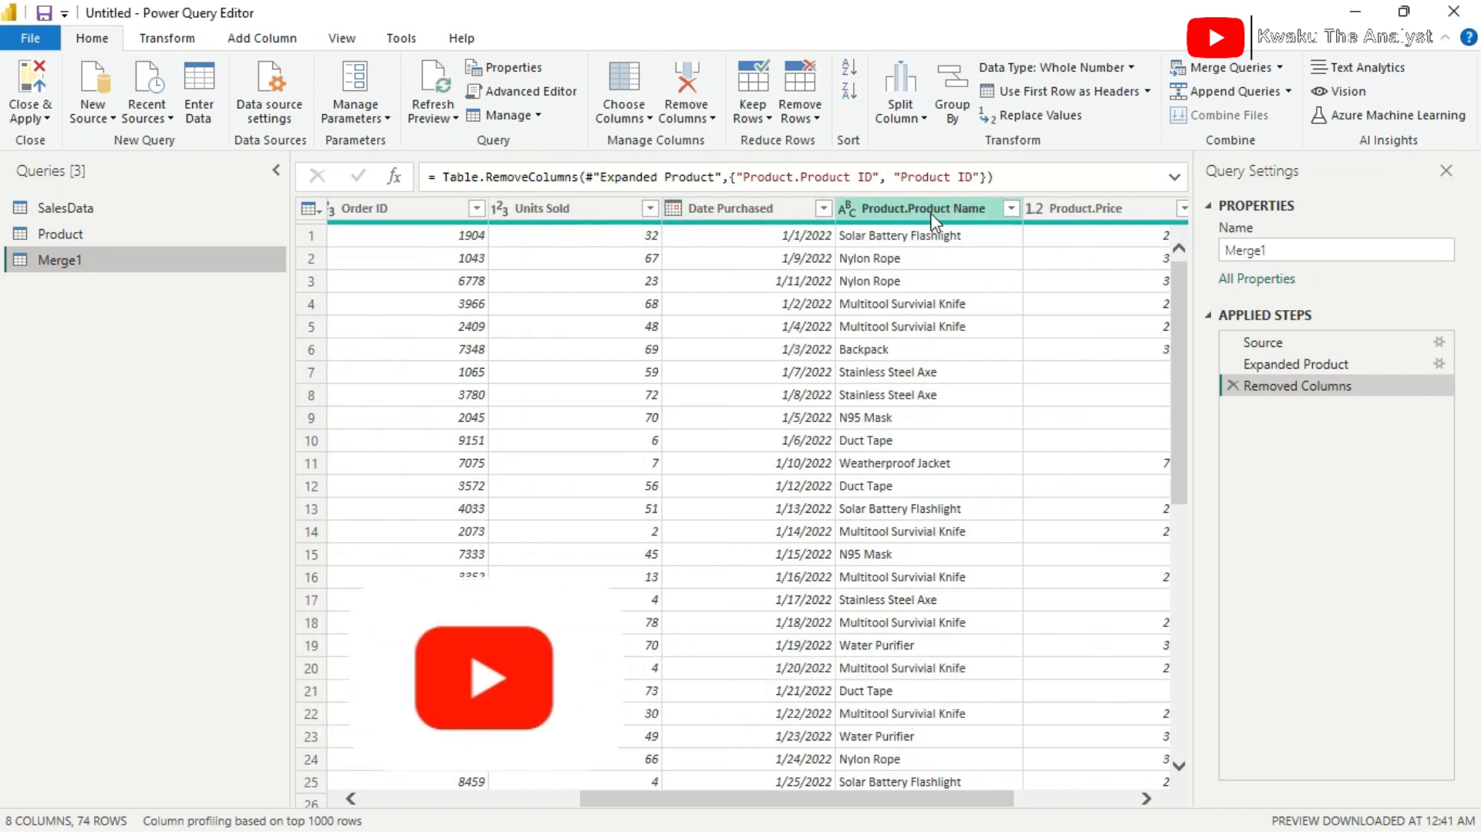
left_click_drag(925, 217, 638, 287)
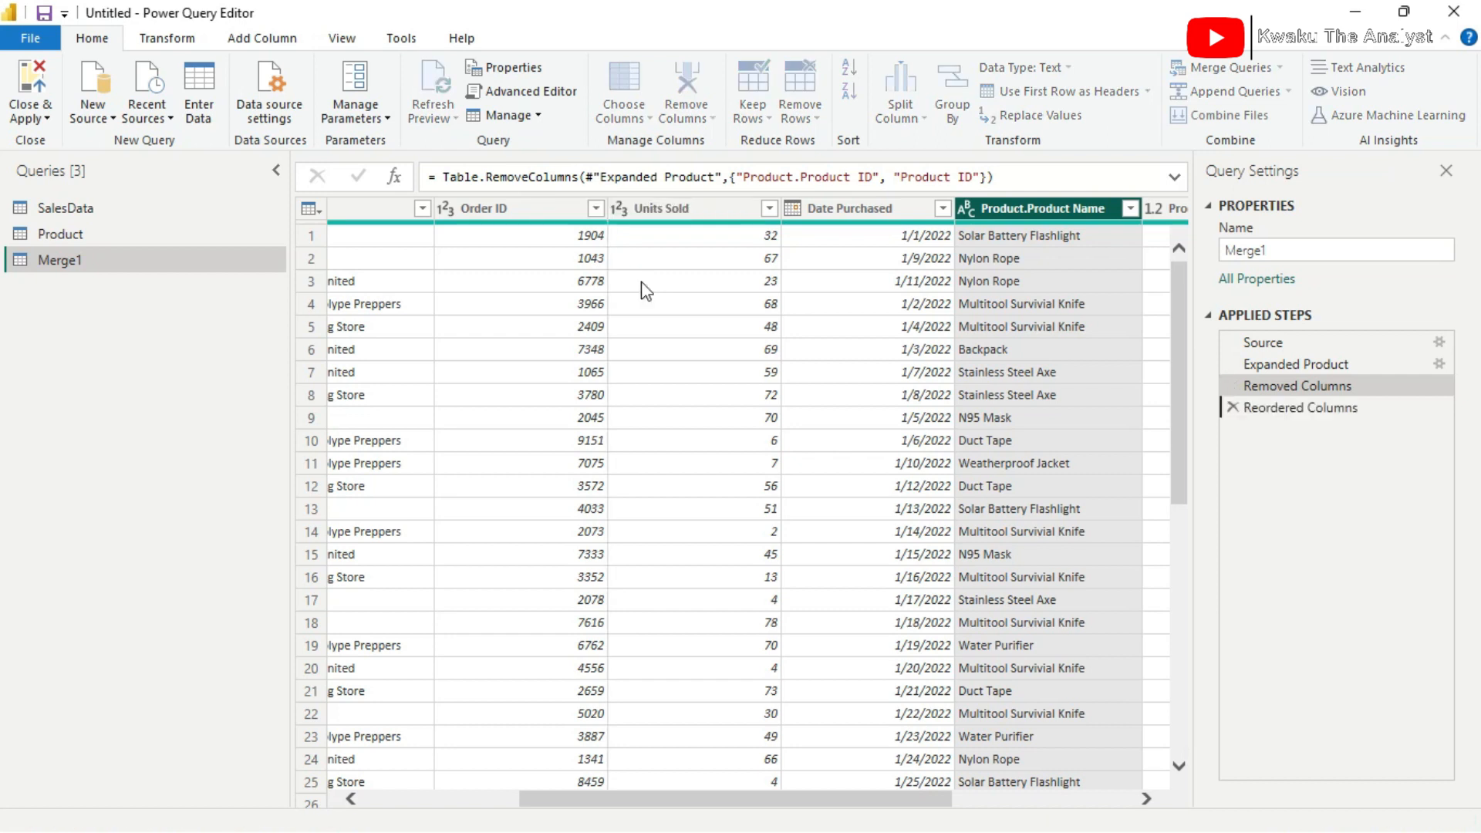
scroll(1043, 313, "right", 5)
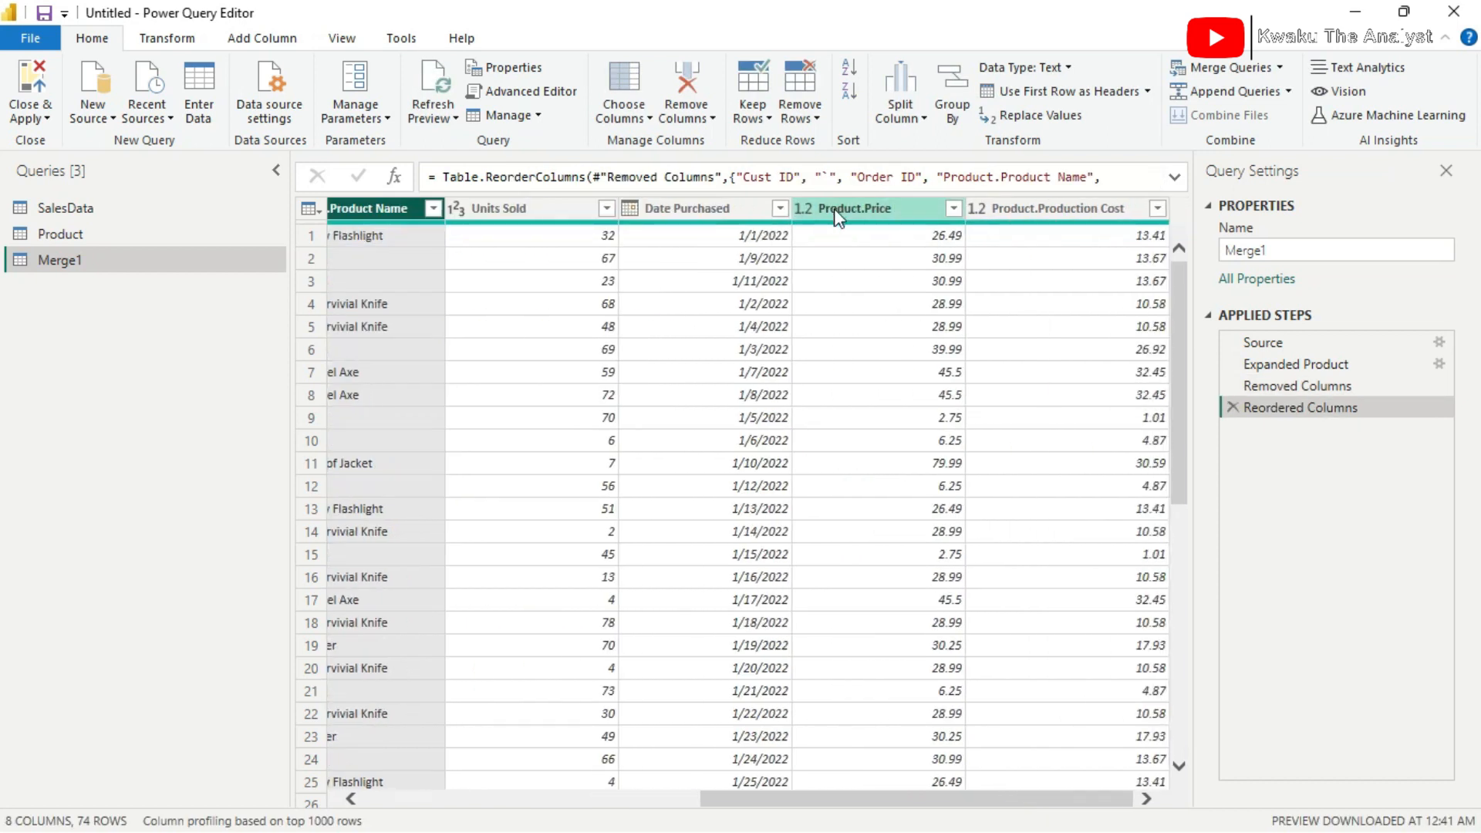
left_click_drag(702, 202, 340, 235)
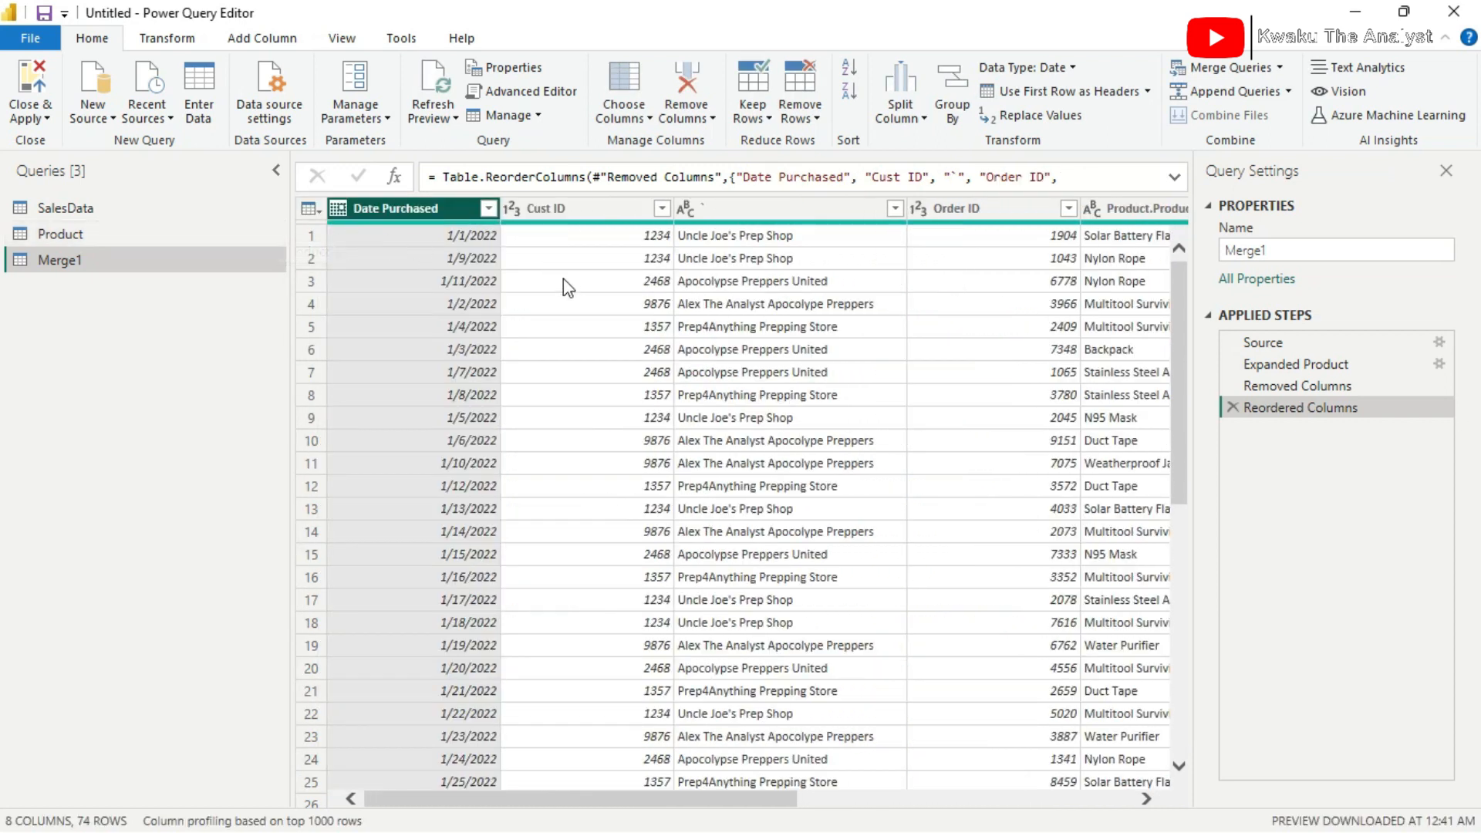
Rename the Product.Production Cost column to Production Cost.
scroll(864, 331, "right", 5)
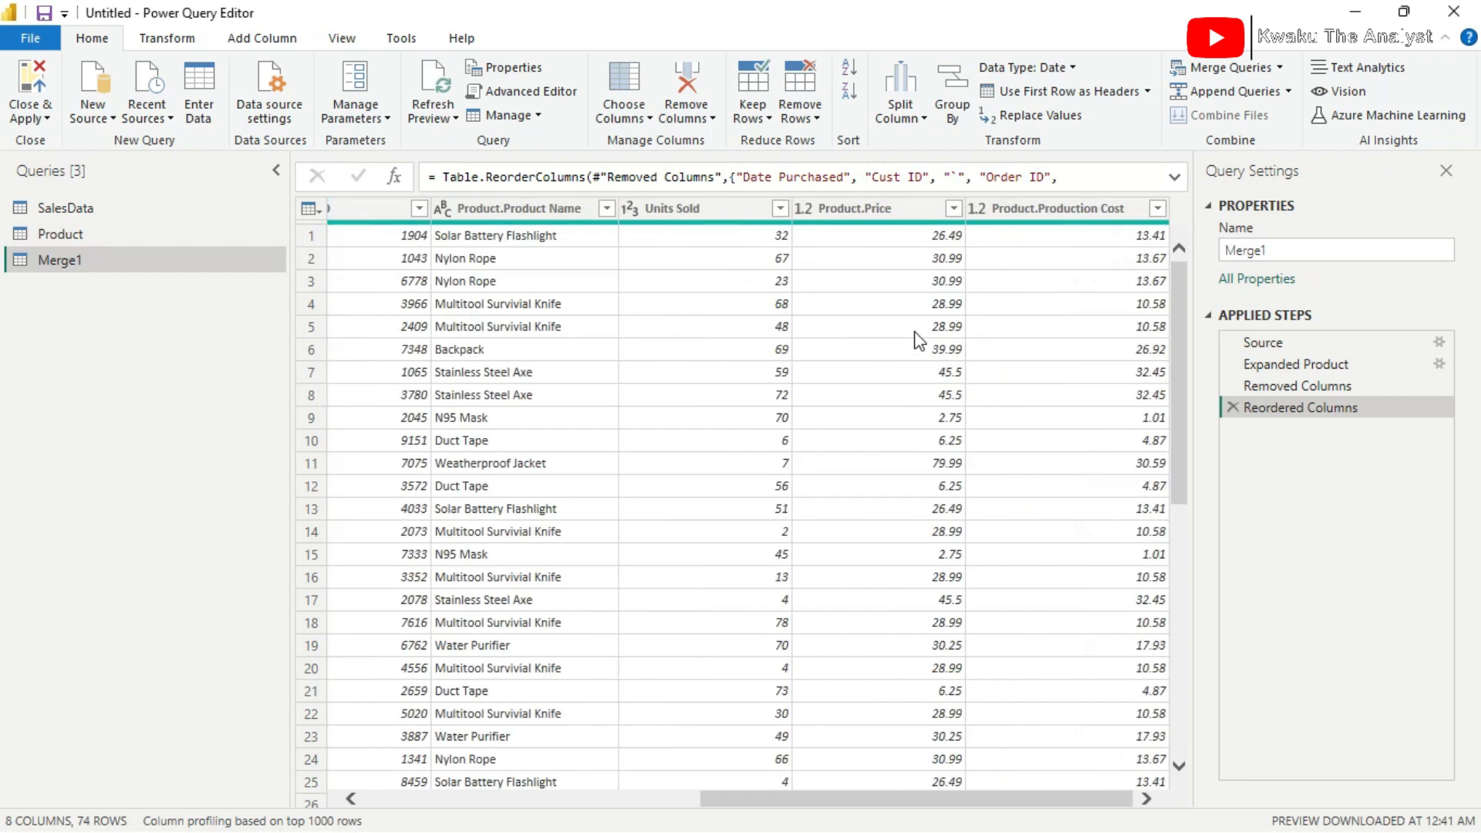
left_click(1069, 208)
double_click(1069, 208)
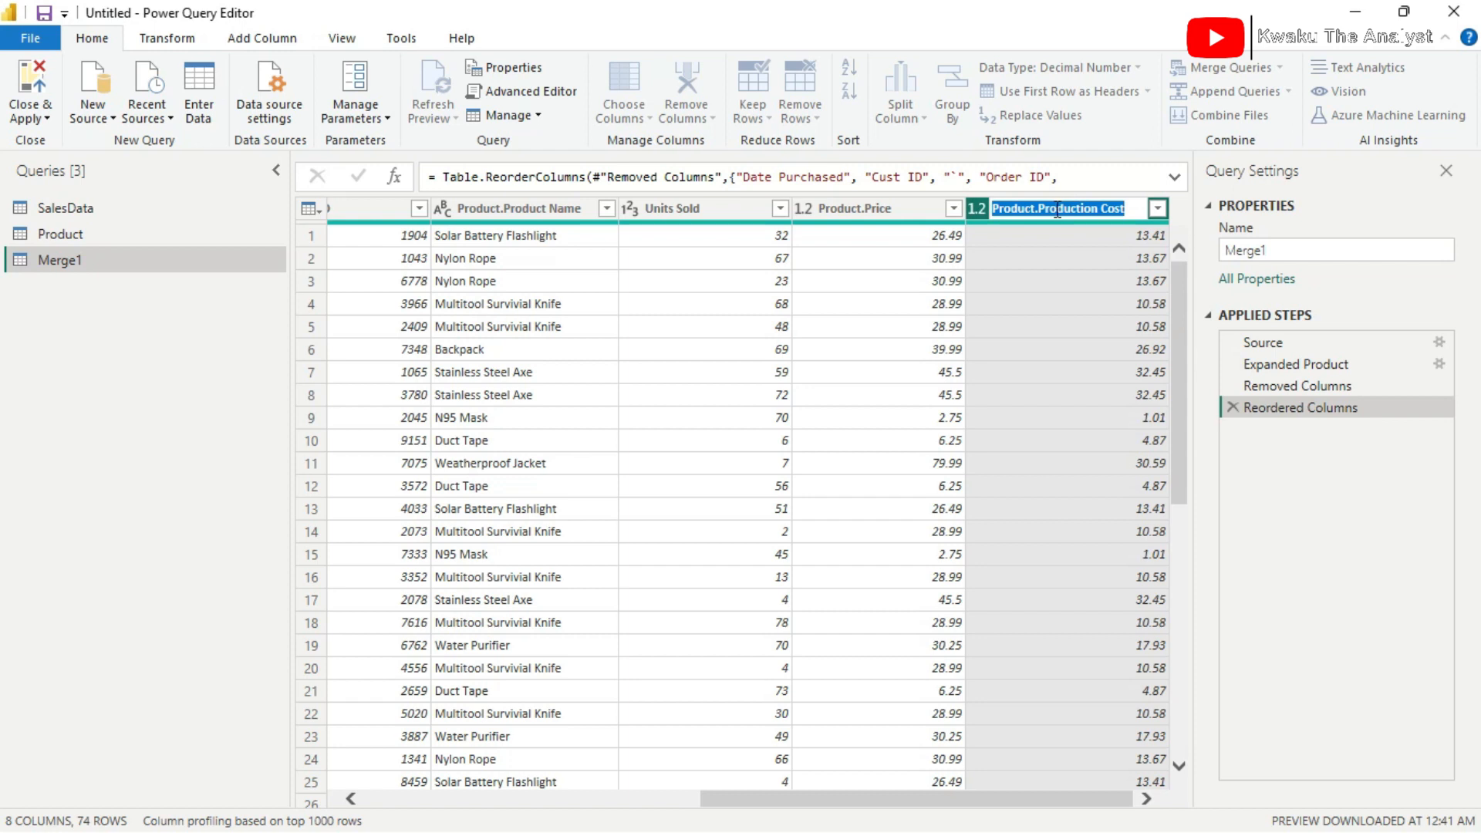
left_click(1041, 208)
key("BackSpace")
key("BackSpace")
key("BackSpace")
key("BackSpace")
key("BackSpace")
key("BackSpace")
key("BackSpace")
key("BackSpace")
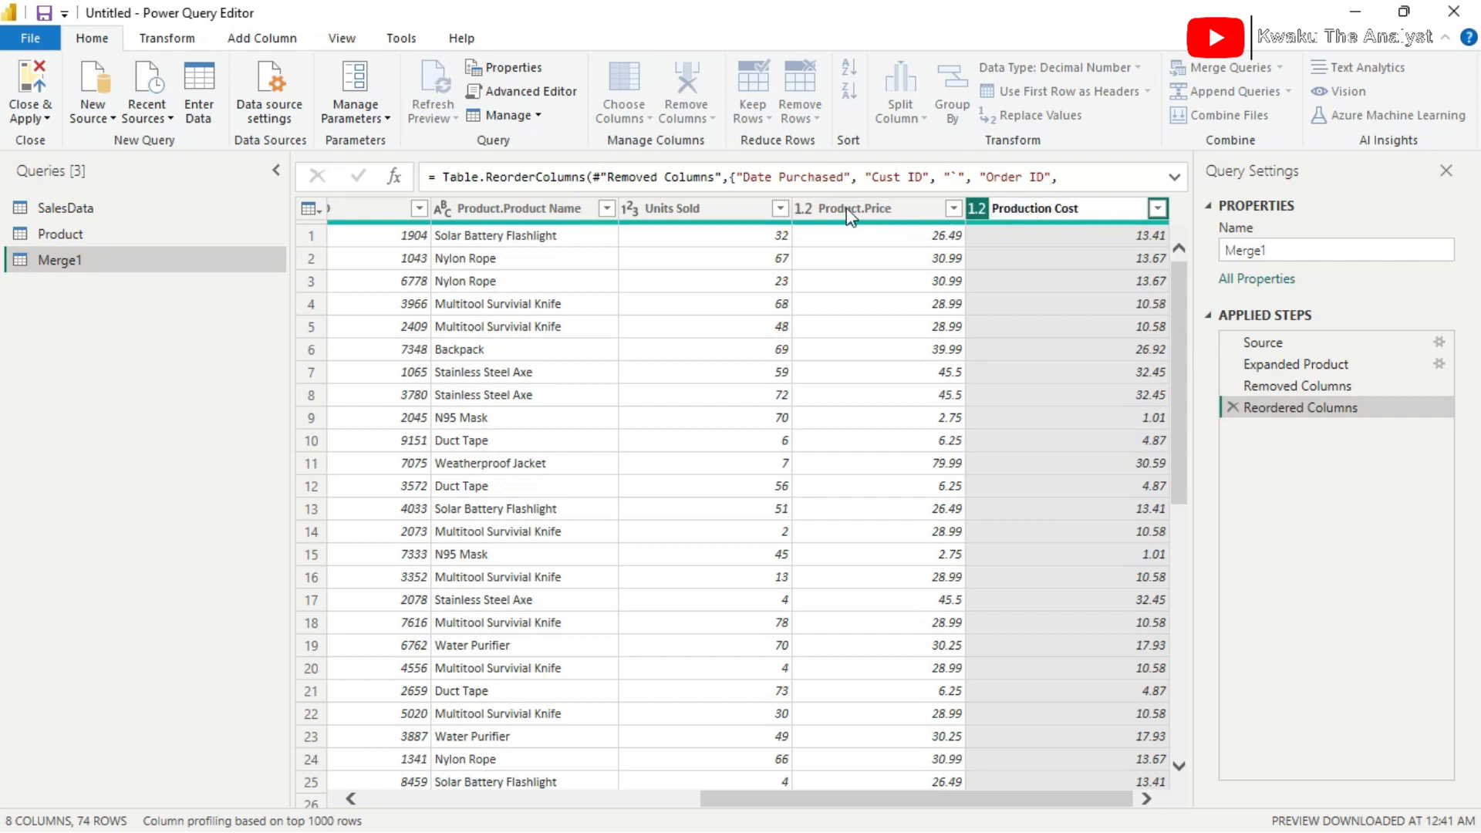
Rename the Product.Price column to Price.
left_click(895, 213)
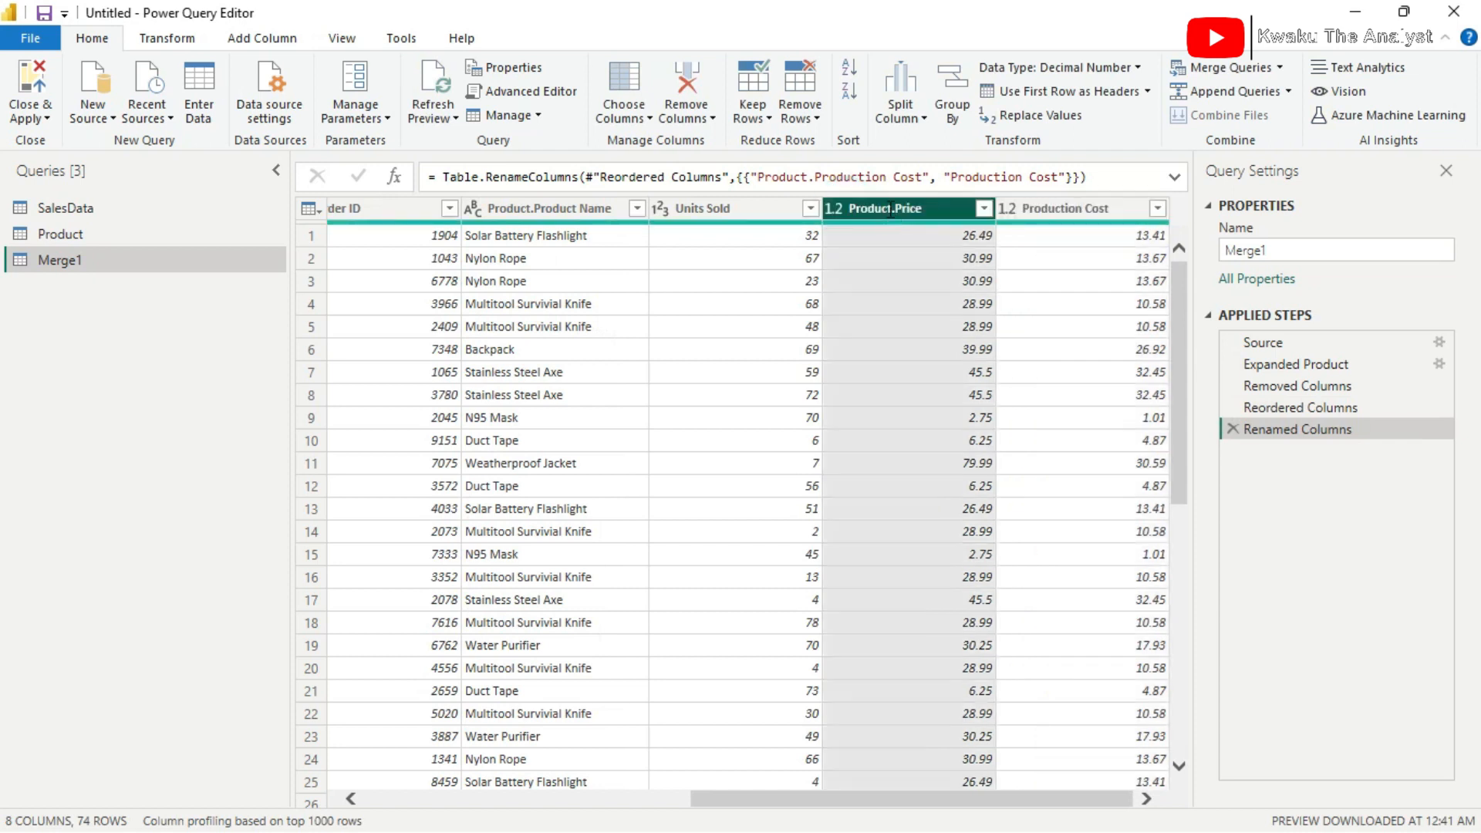
double_click(891, 209)
right_click(897, 208)
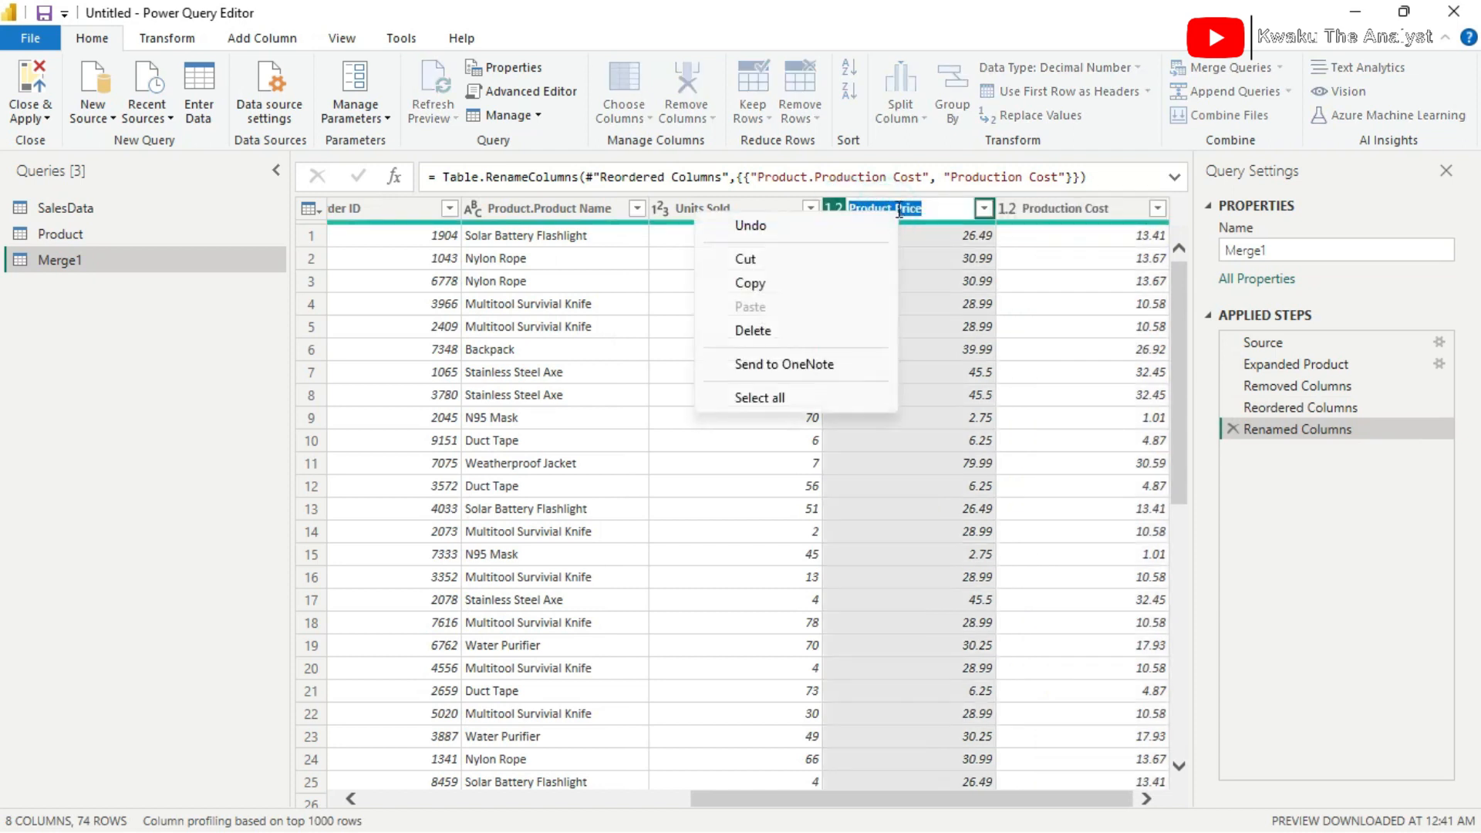
left_click(896, 208)
left_click(896, 208)
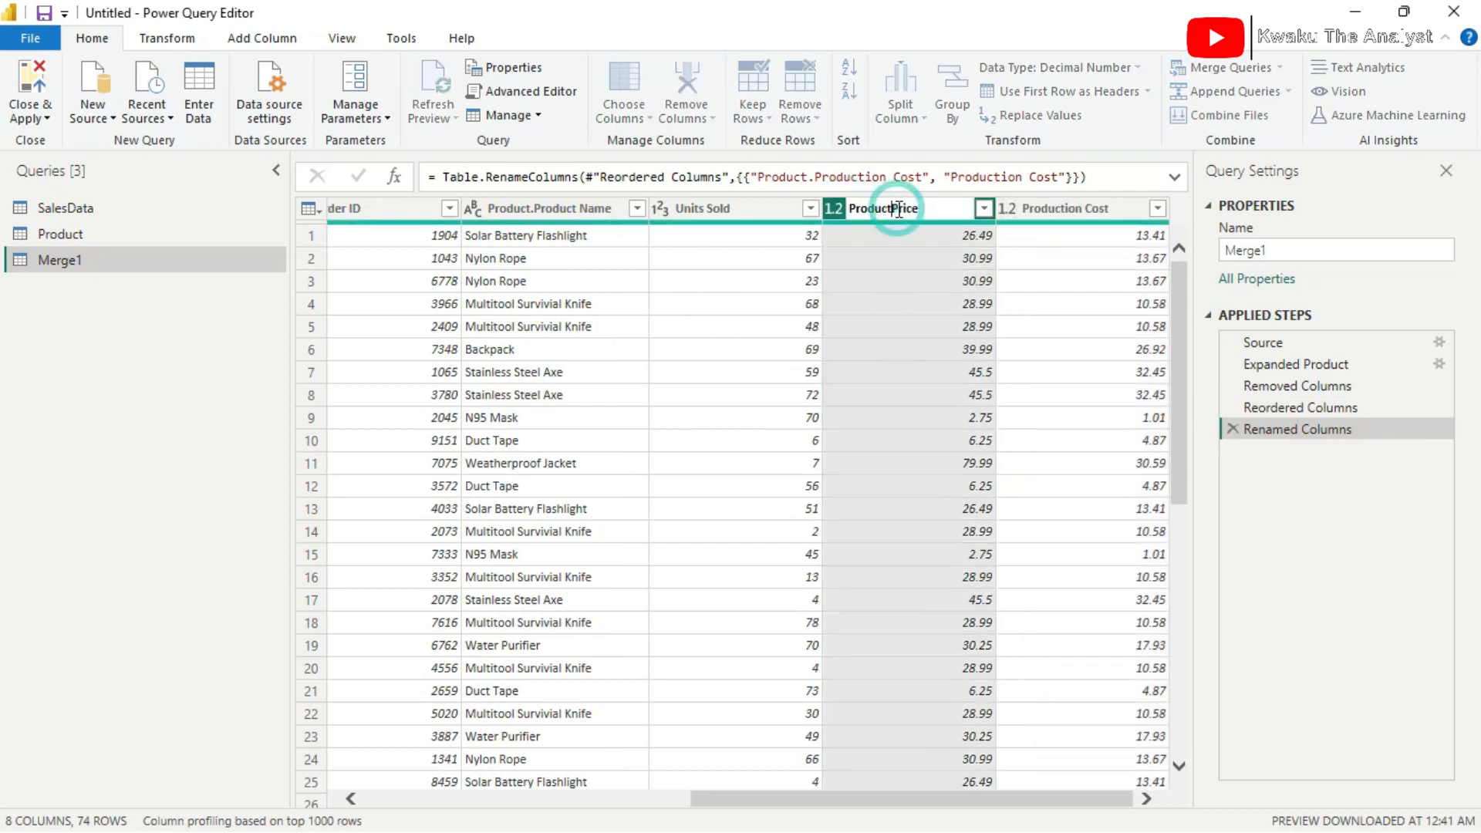
key("BackSpace")
key("BackSpace")
key("BackSpace")
key("BackSpace")
key("BackSpace")
key("BackSpace")
key("BackSpace")
key("BackSpace")
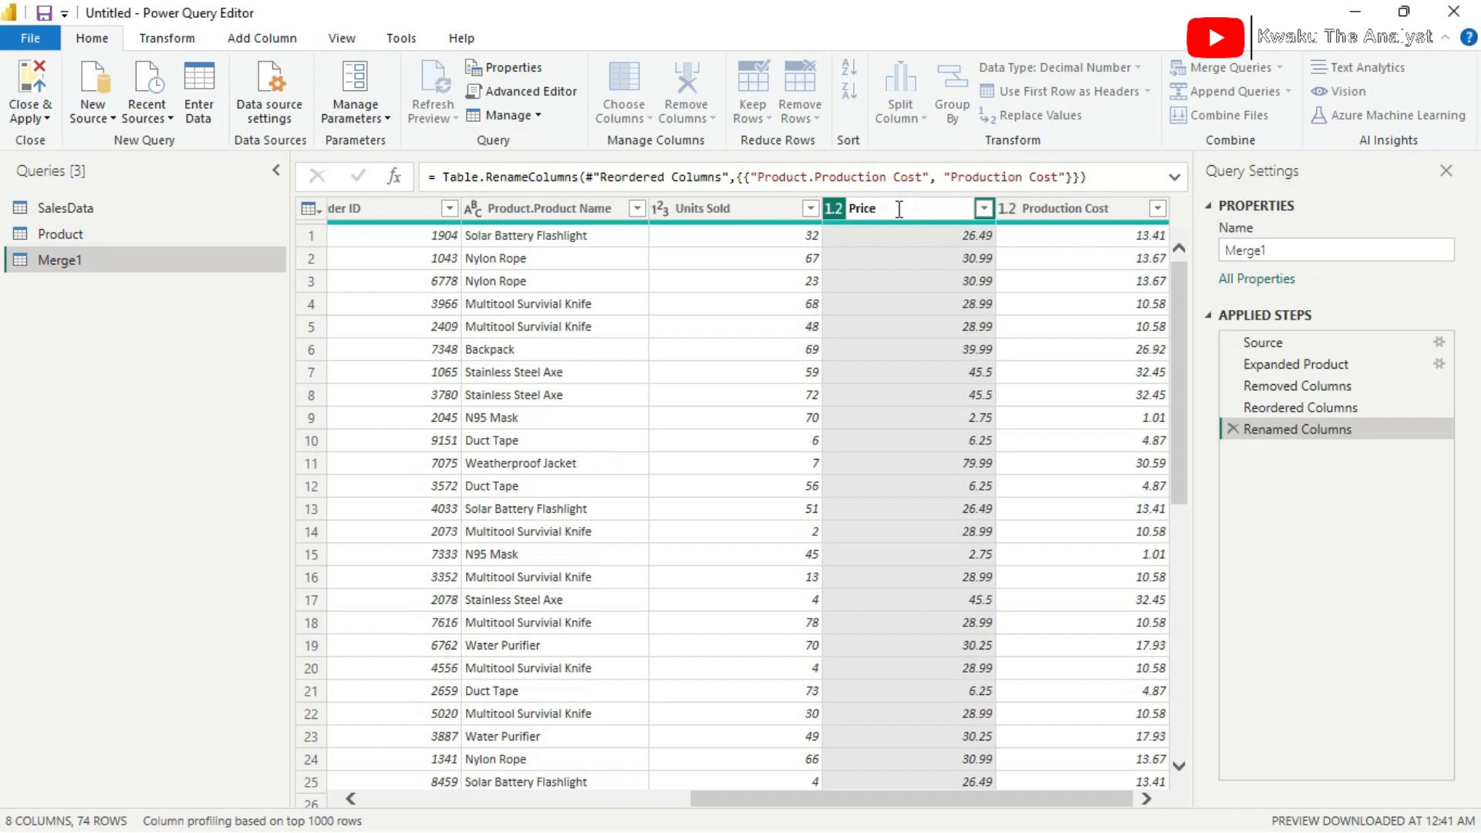
Rename the Product.Product Name column to Product Name and review the merged table's columns.
left_click(514, 203)
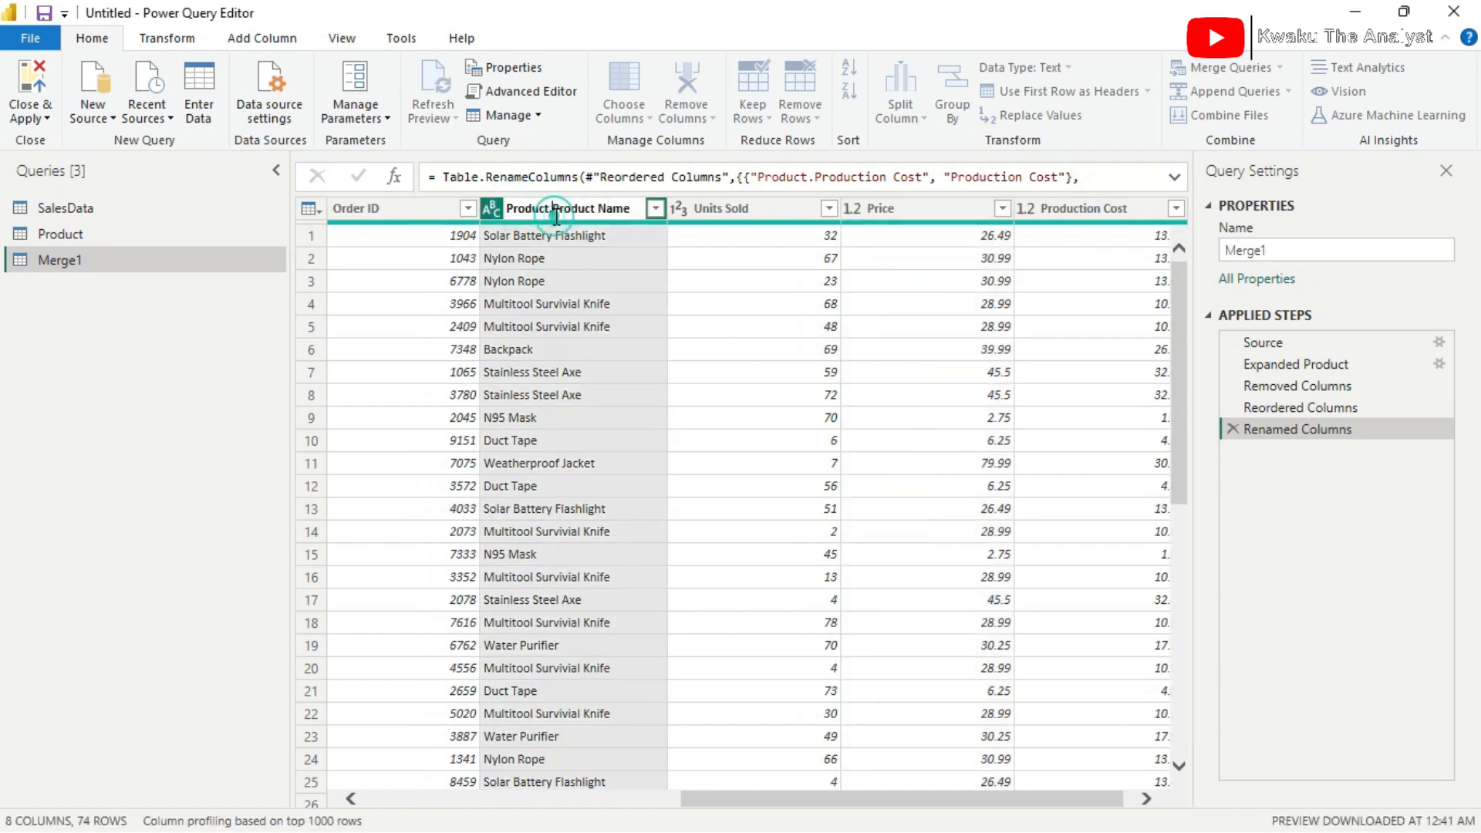
left_click(556, 208)
key("BackSpace")
key("BackSpace")
key("BackSpace")
key("BackSpace")
key("BackSpace")
key("BackSpace")
key("BackSpace")
key("BackSpace")
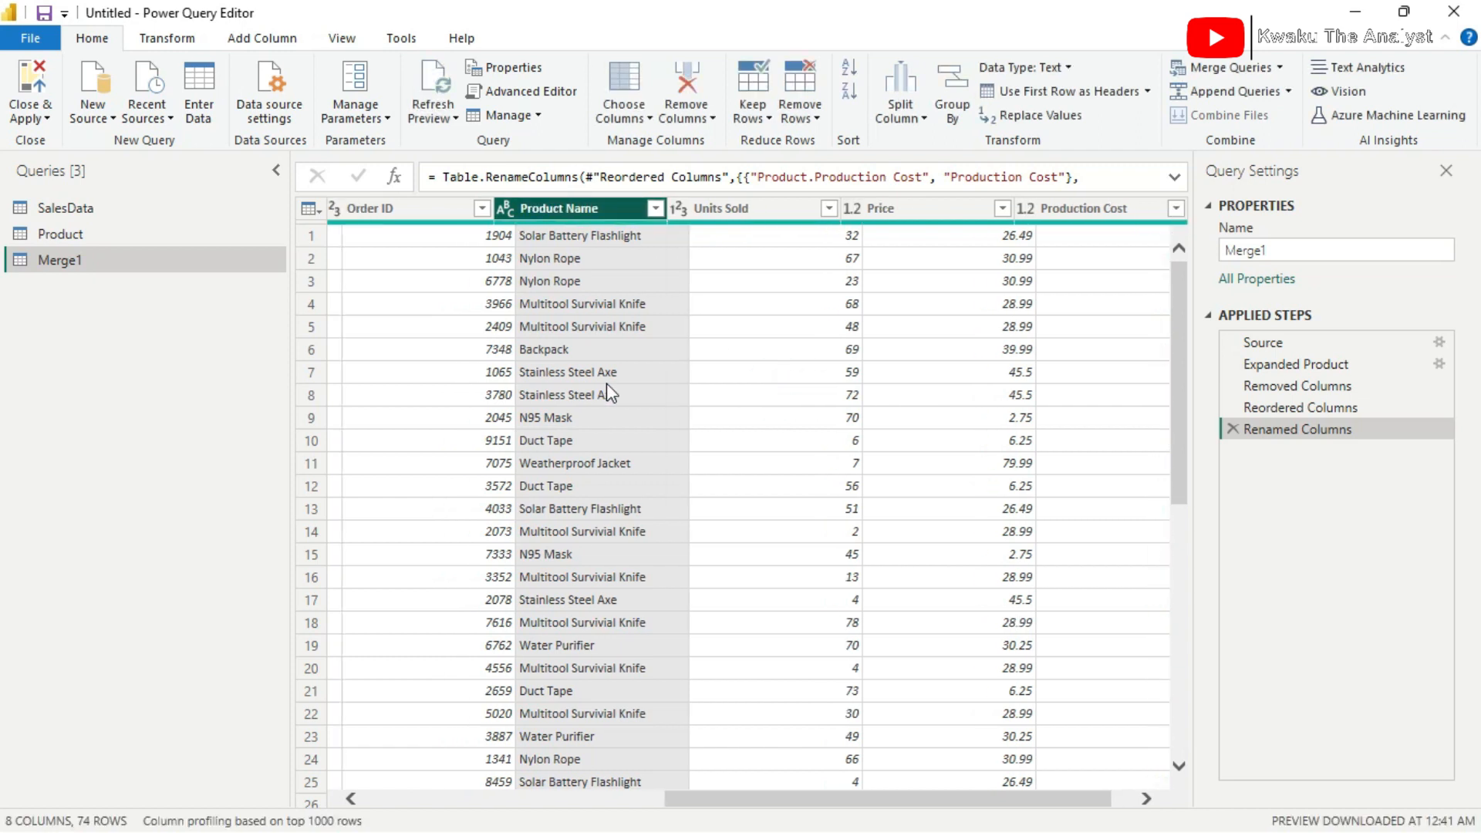
scroll(612, 394, "right", 8)
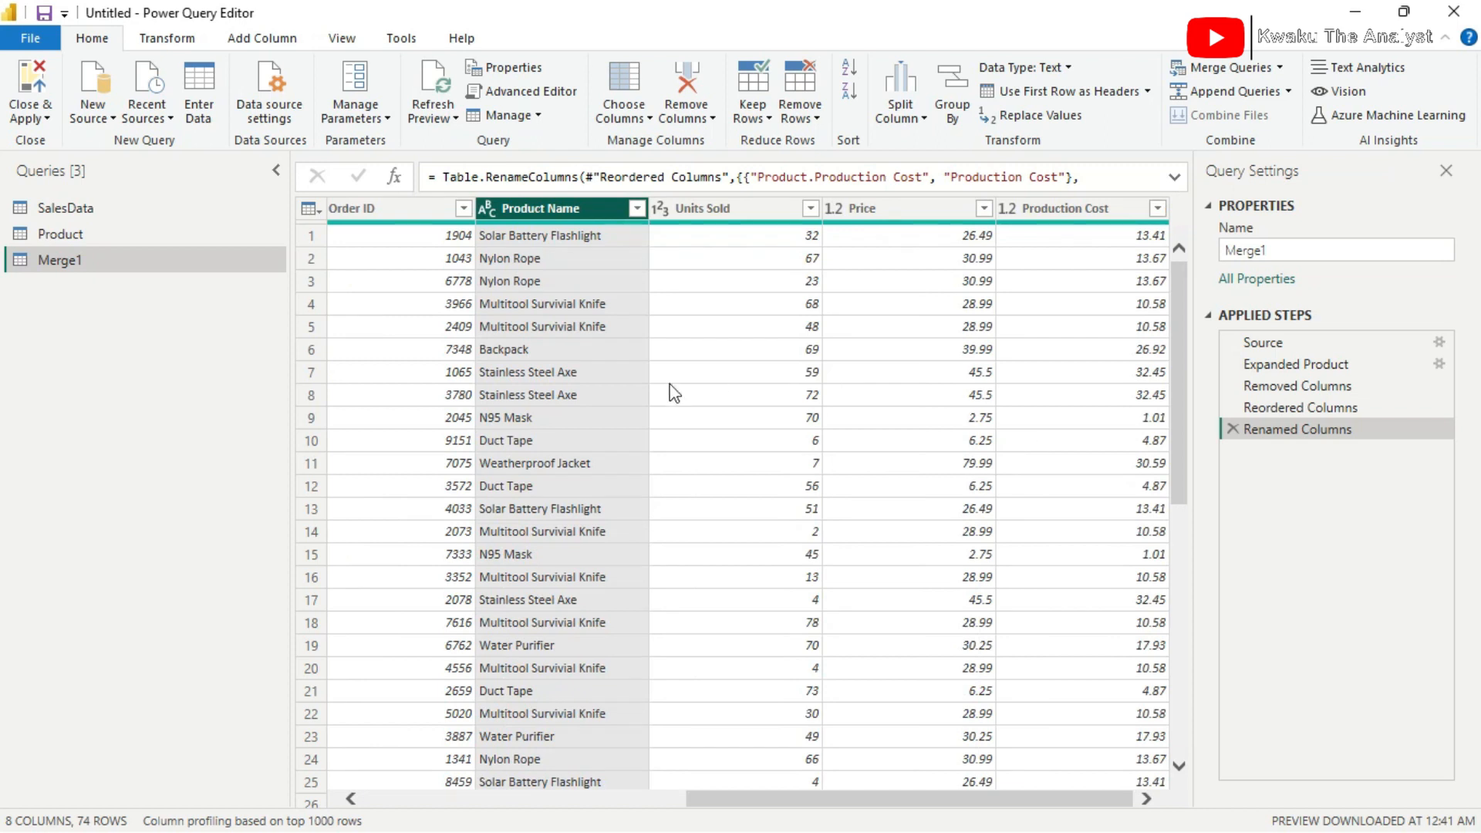
scroll(670, 394, "left", 8)
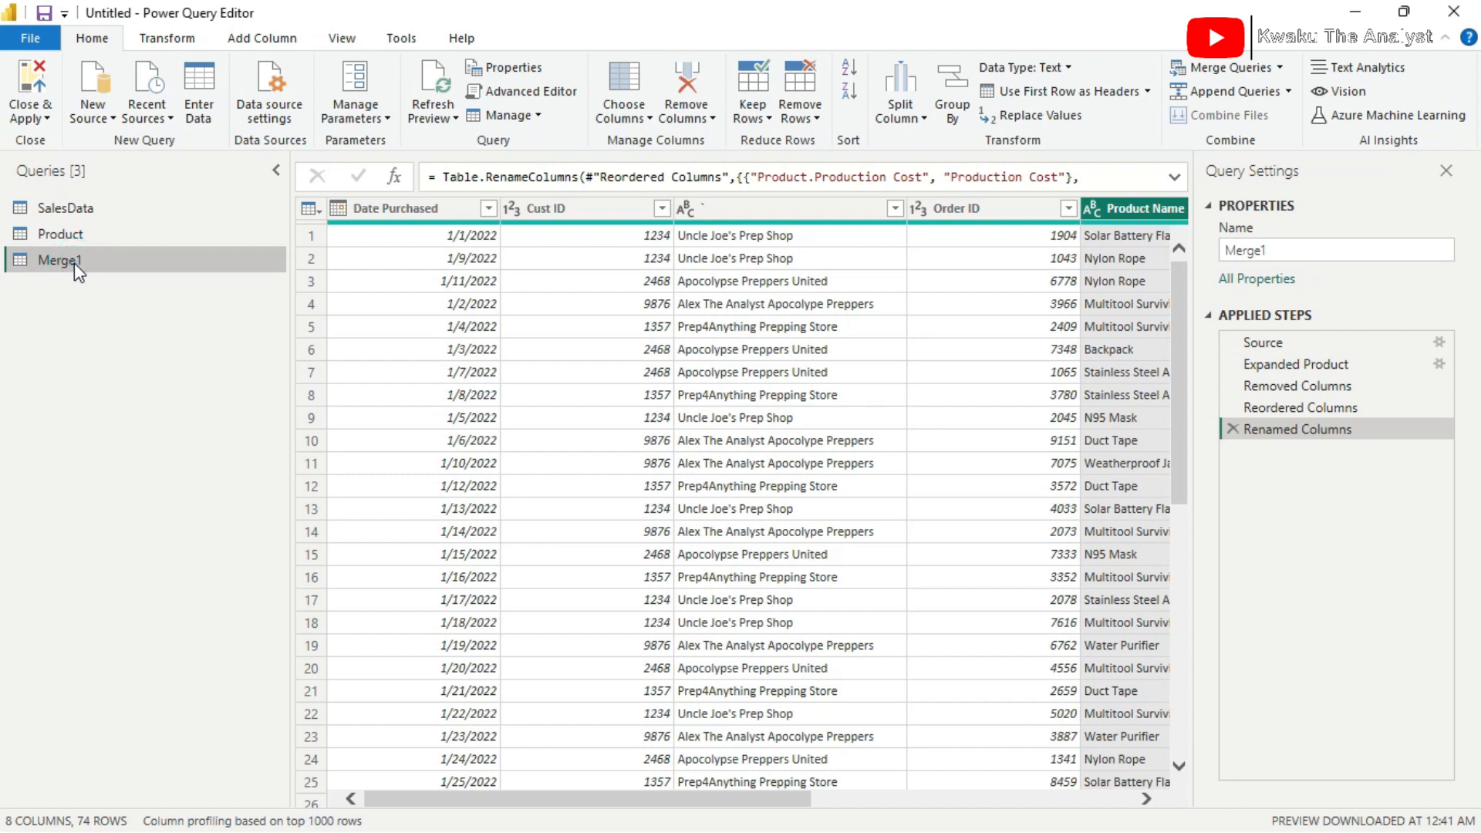
Rename the Merge1 query to Merged_dataset, then close the Power Query Editor and apply the changes.
double_click(1239, 251)
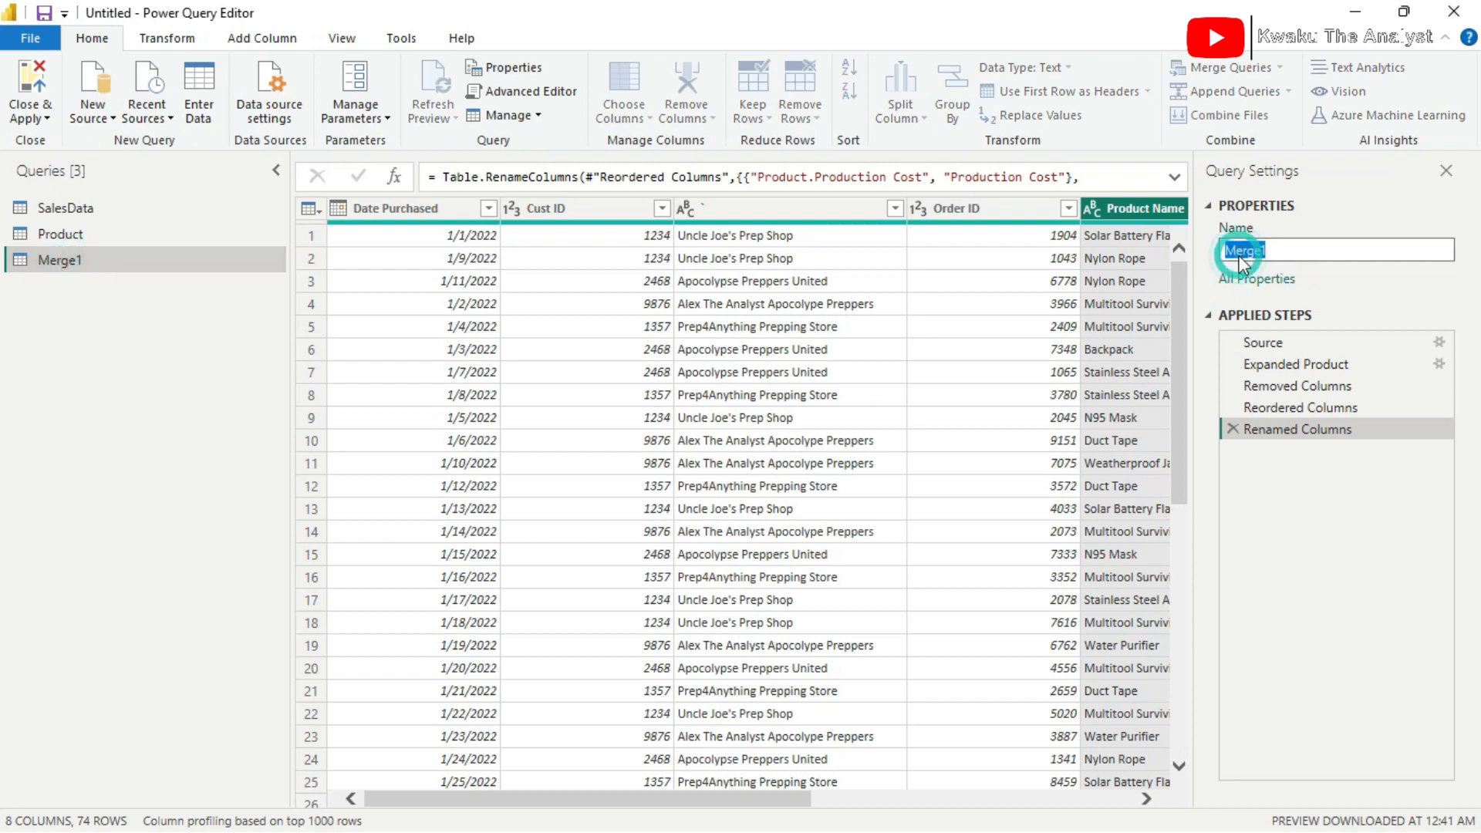
type("M")
left_click(29, 119)
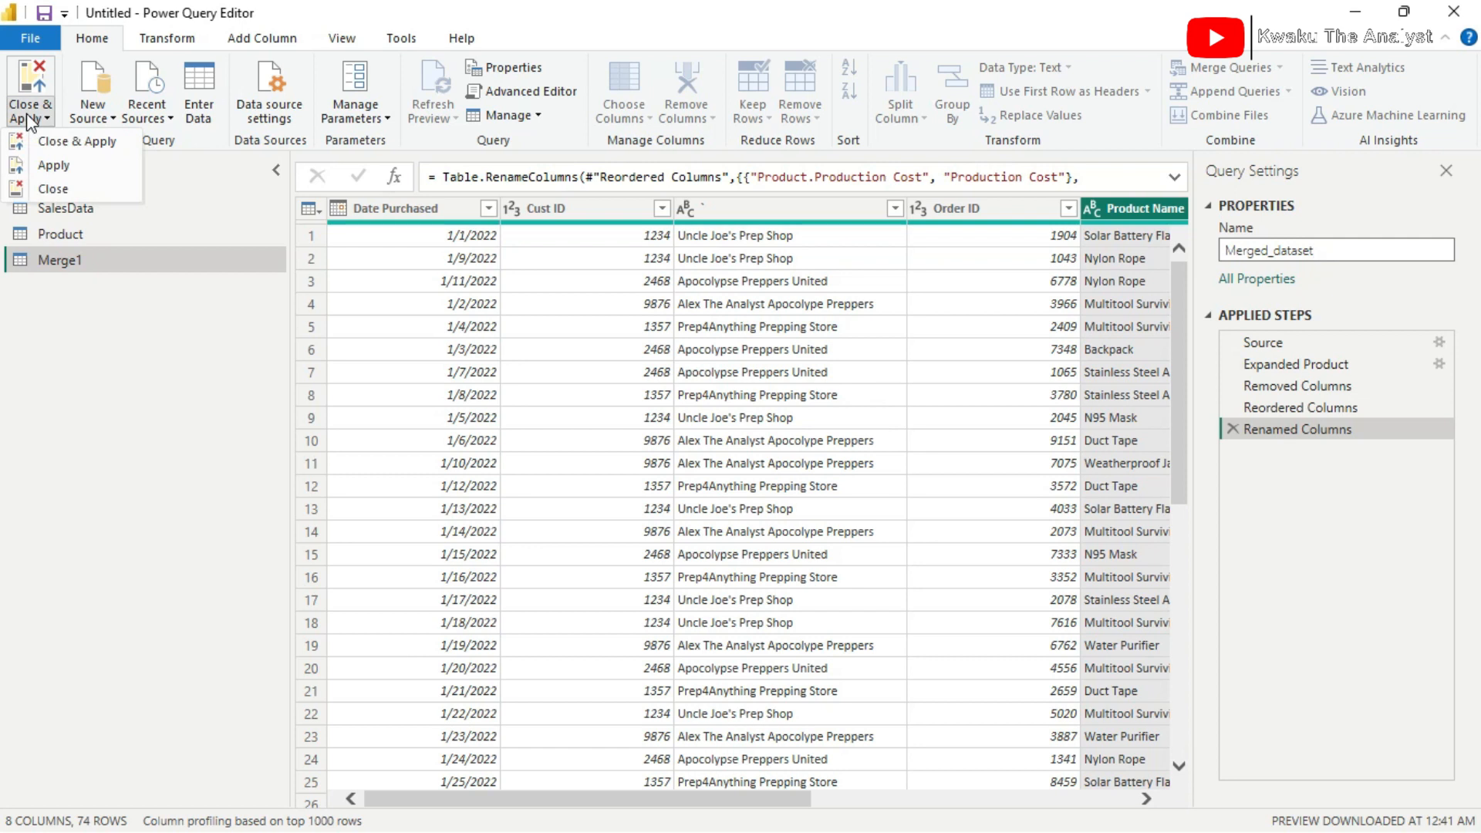
left_click(66, 147)
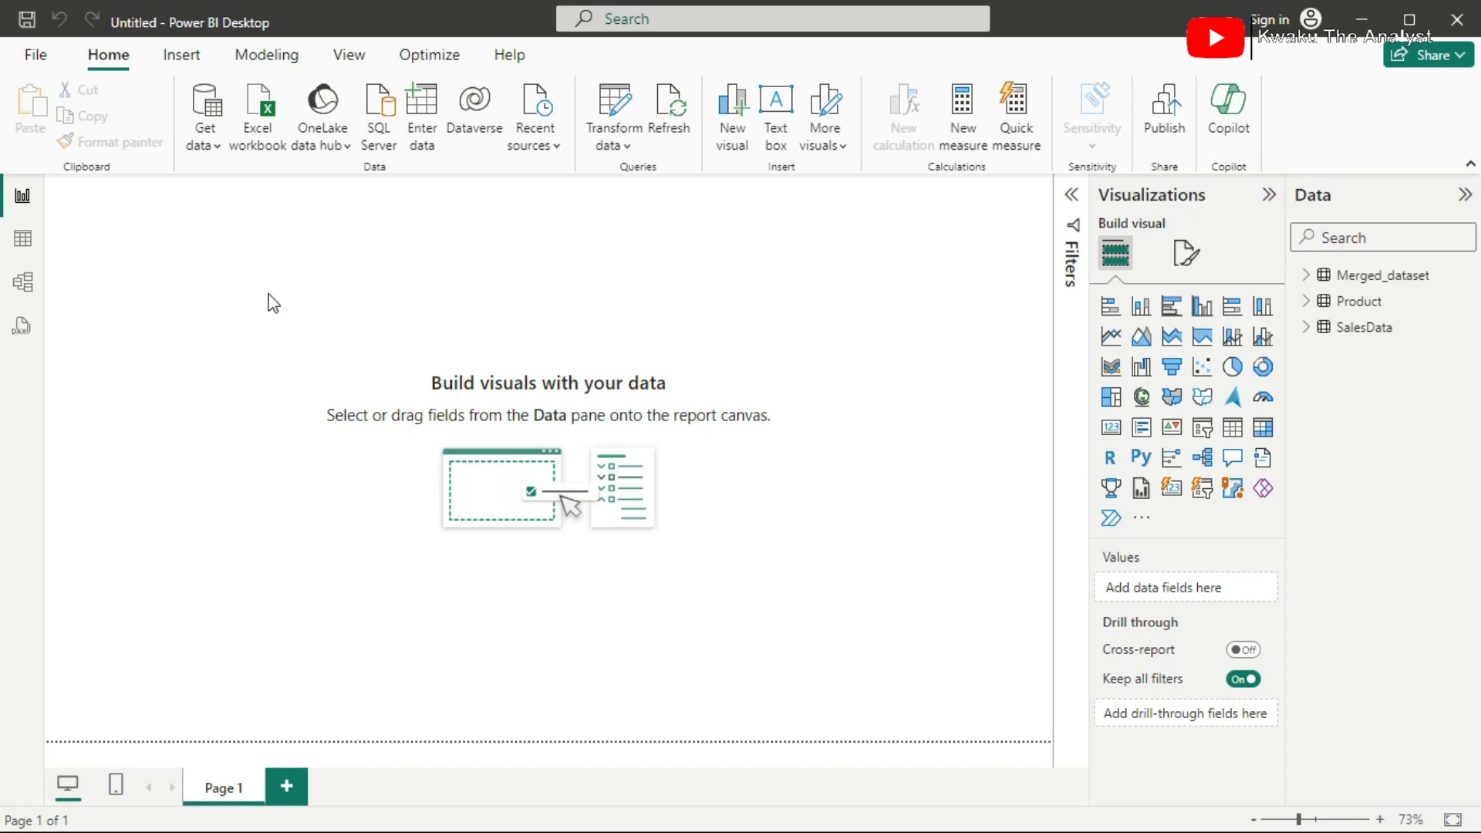
Start importing an Excel workbook and browse to the Monthly Sales folder.
left_click(266, 116)
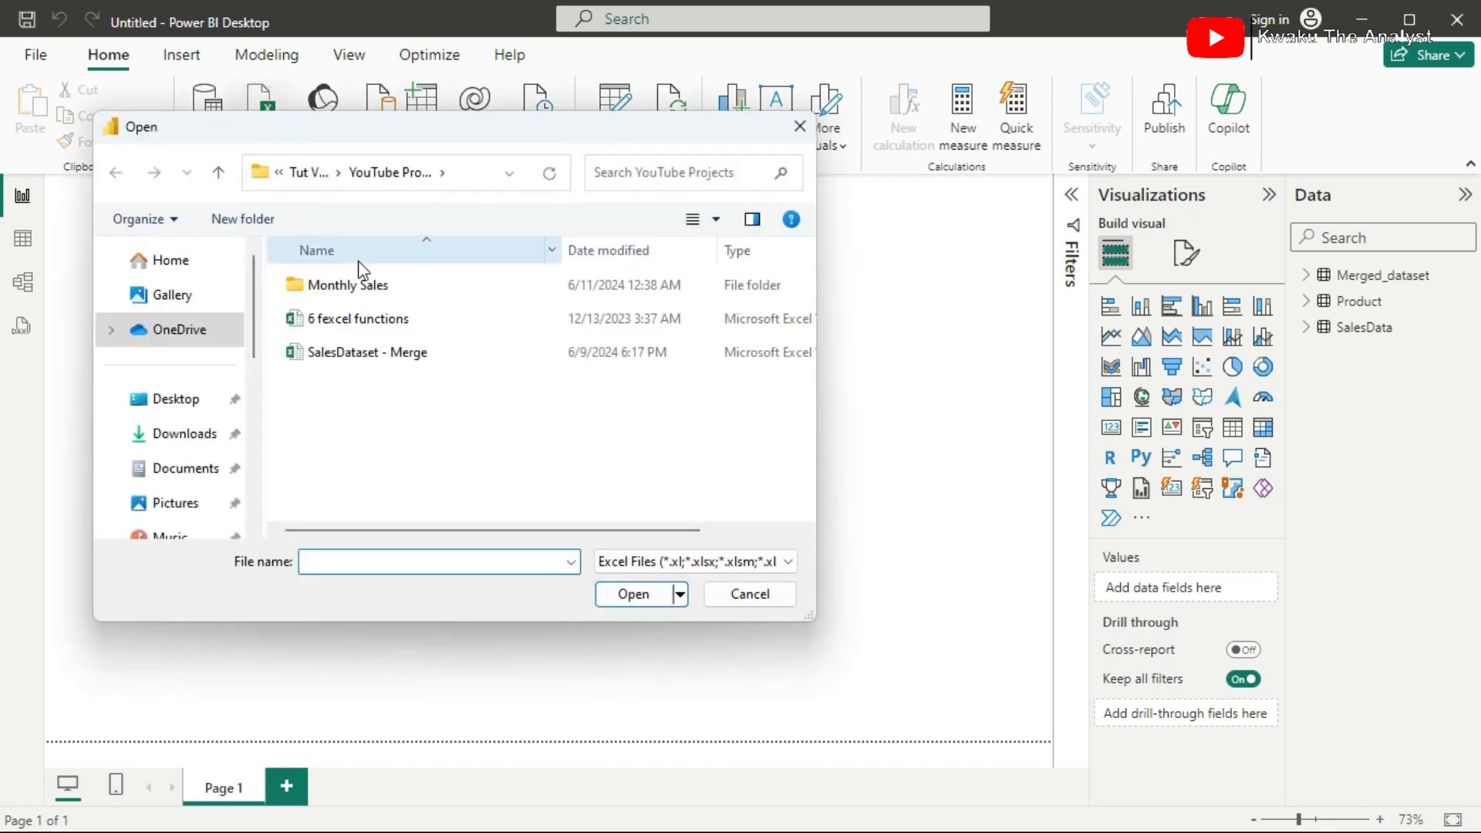
double_click(360, 287)
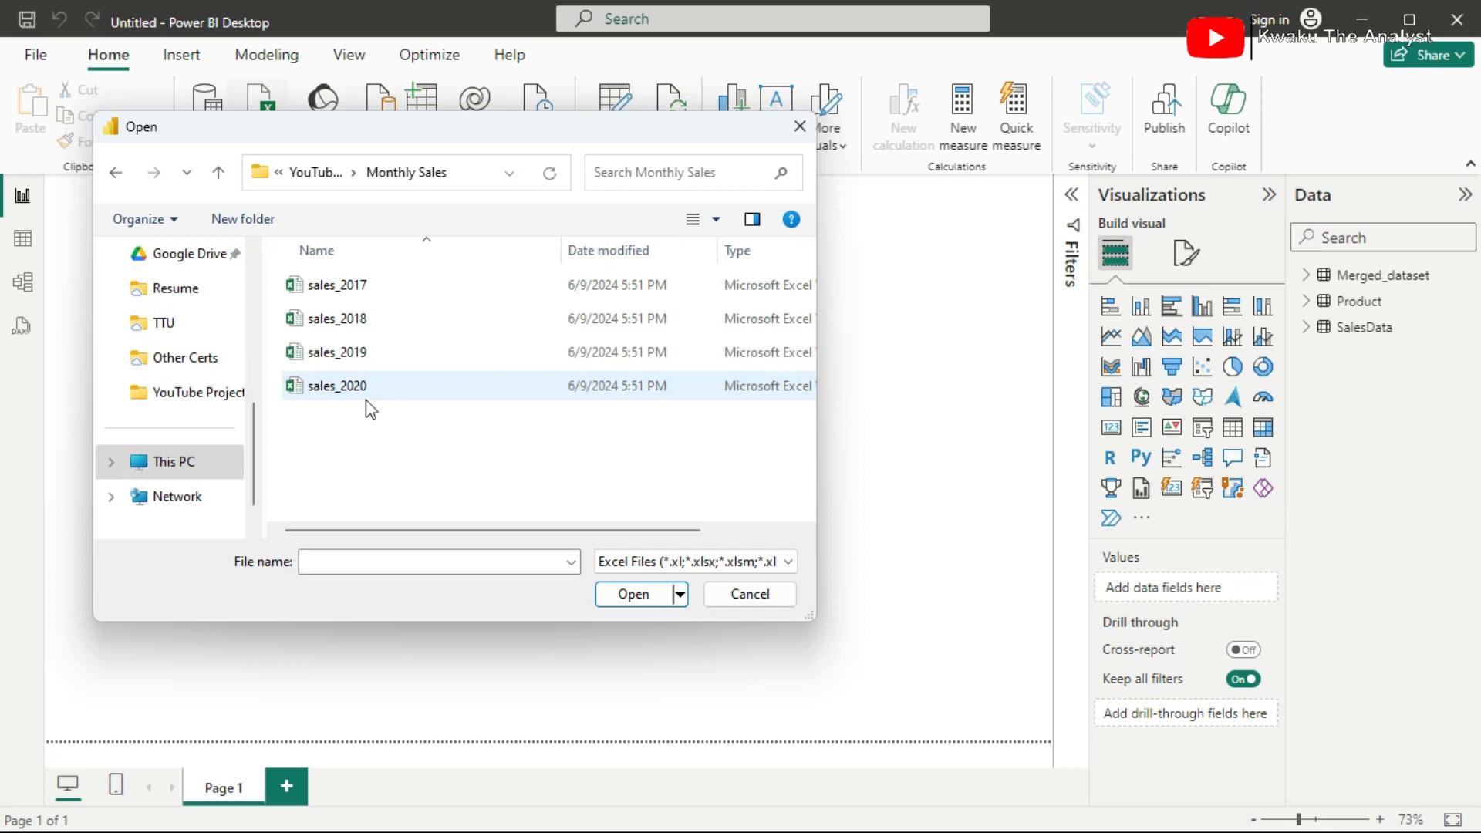
Switch to File Explorer and open the sales_2017 to sales_2020 workbooks from the Monthly Sales folder in Excel.
key("super")
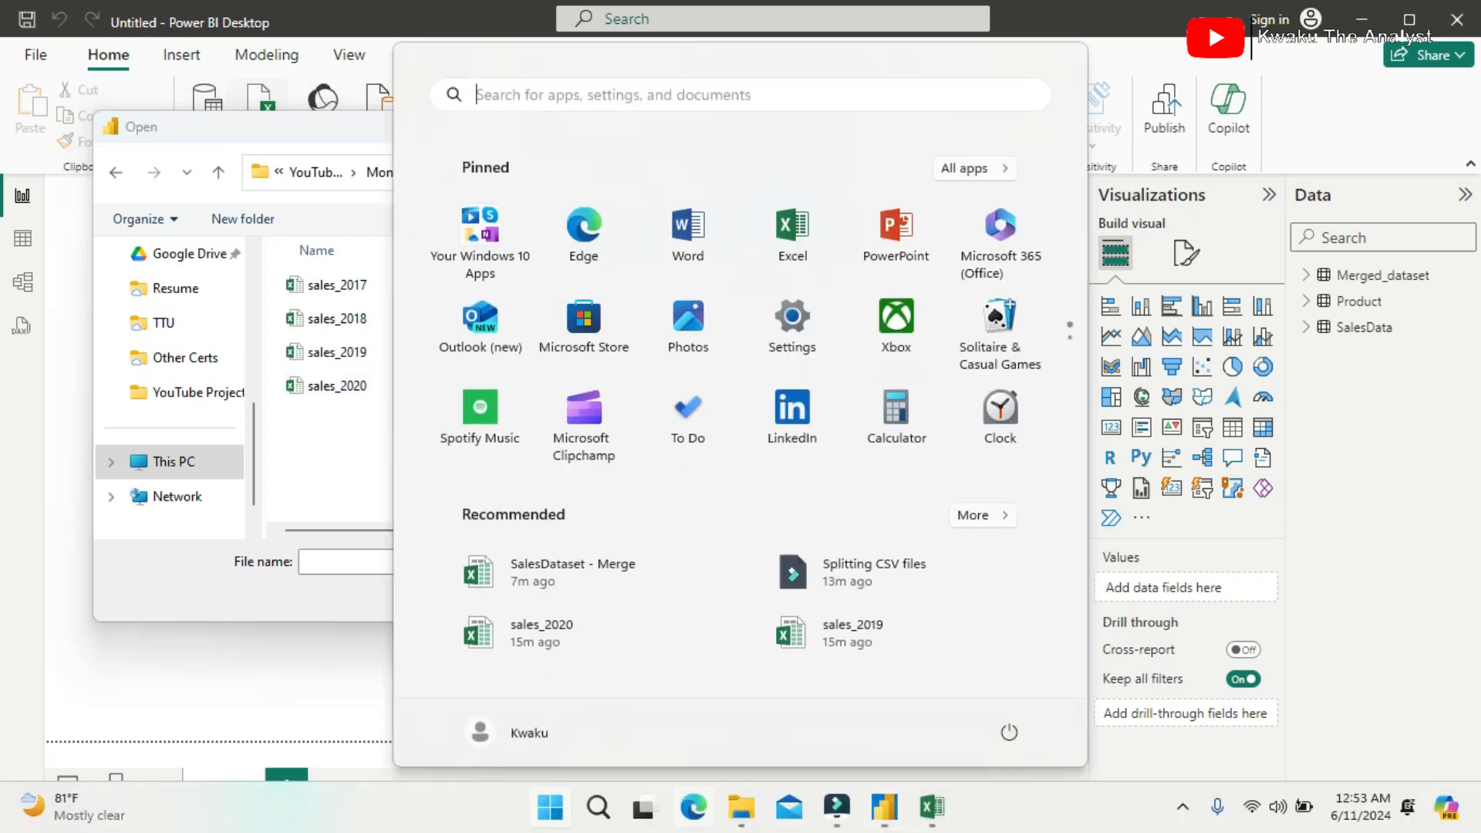
left_click(734, 800)
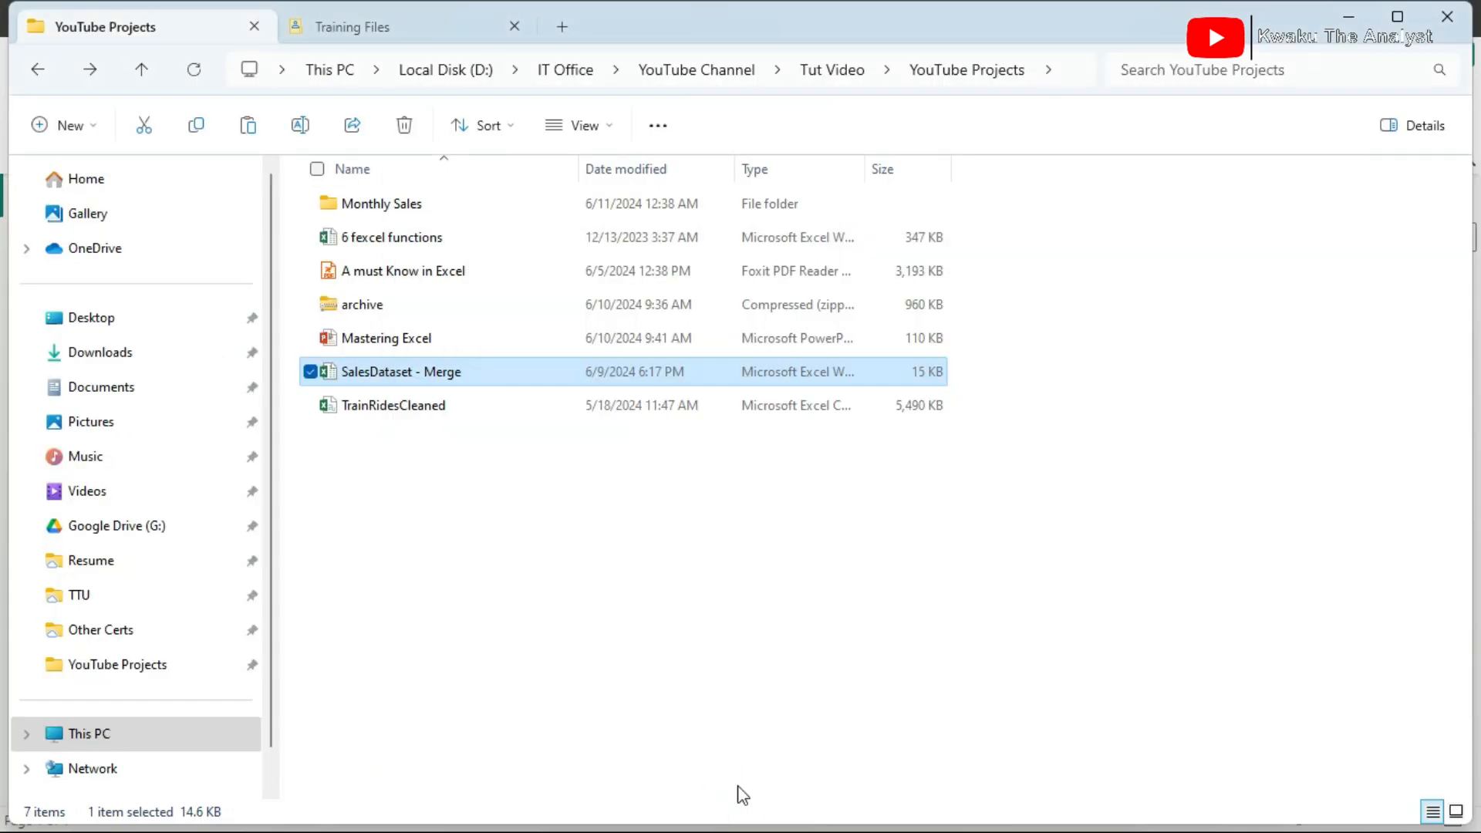
double_click(378, 206)
left_click_drag(359, 346, 443, 186)
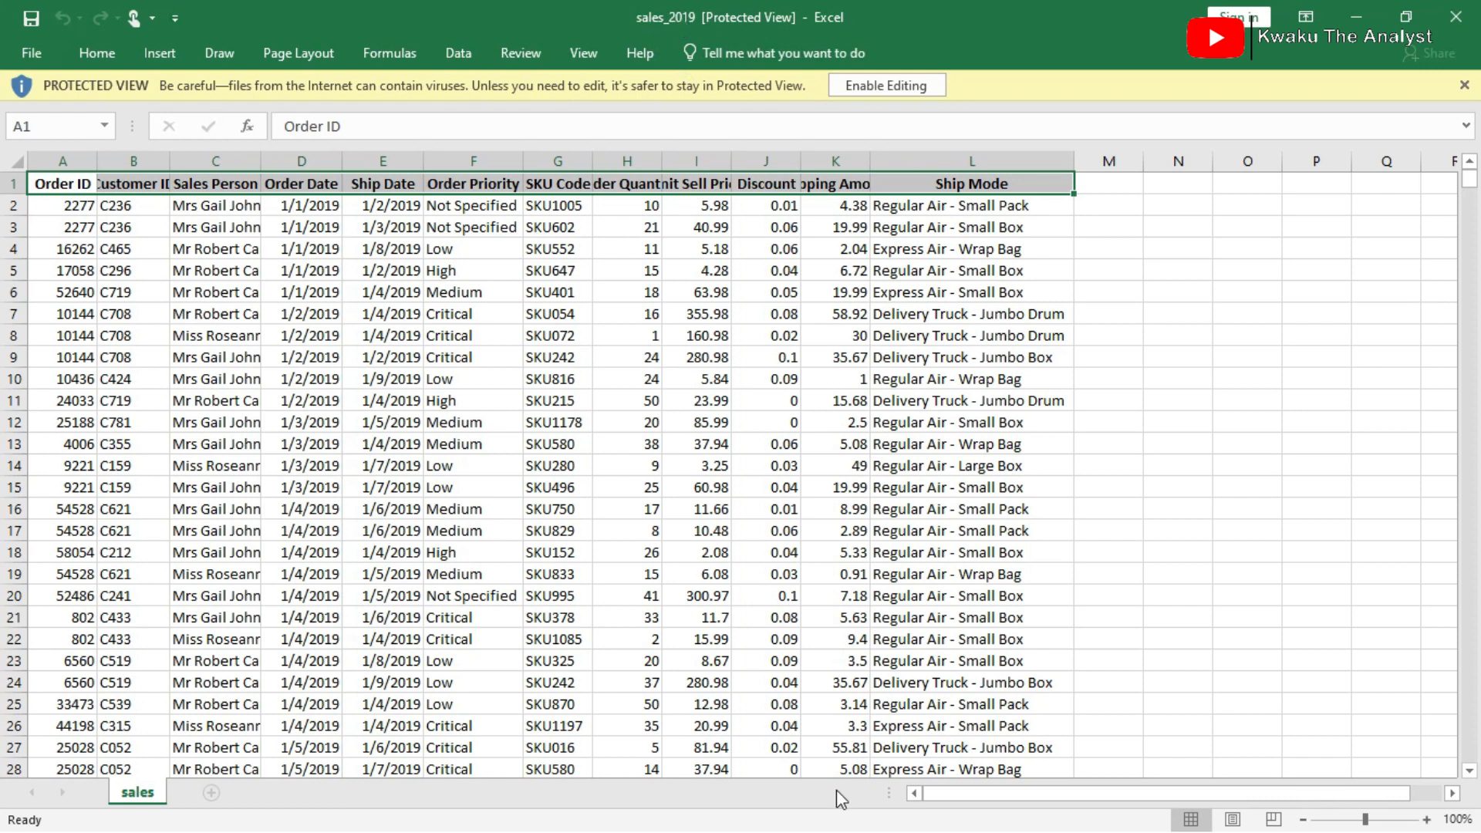
Switch to the sales_2018 workbook and examine its header row from Order ID to Ship Mode.
left_click(550, 807)
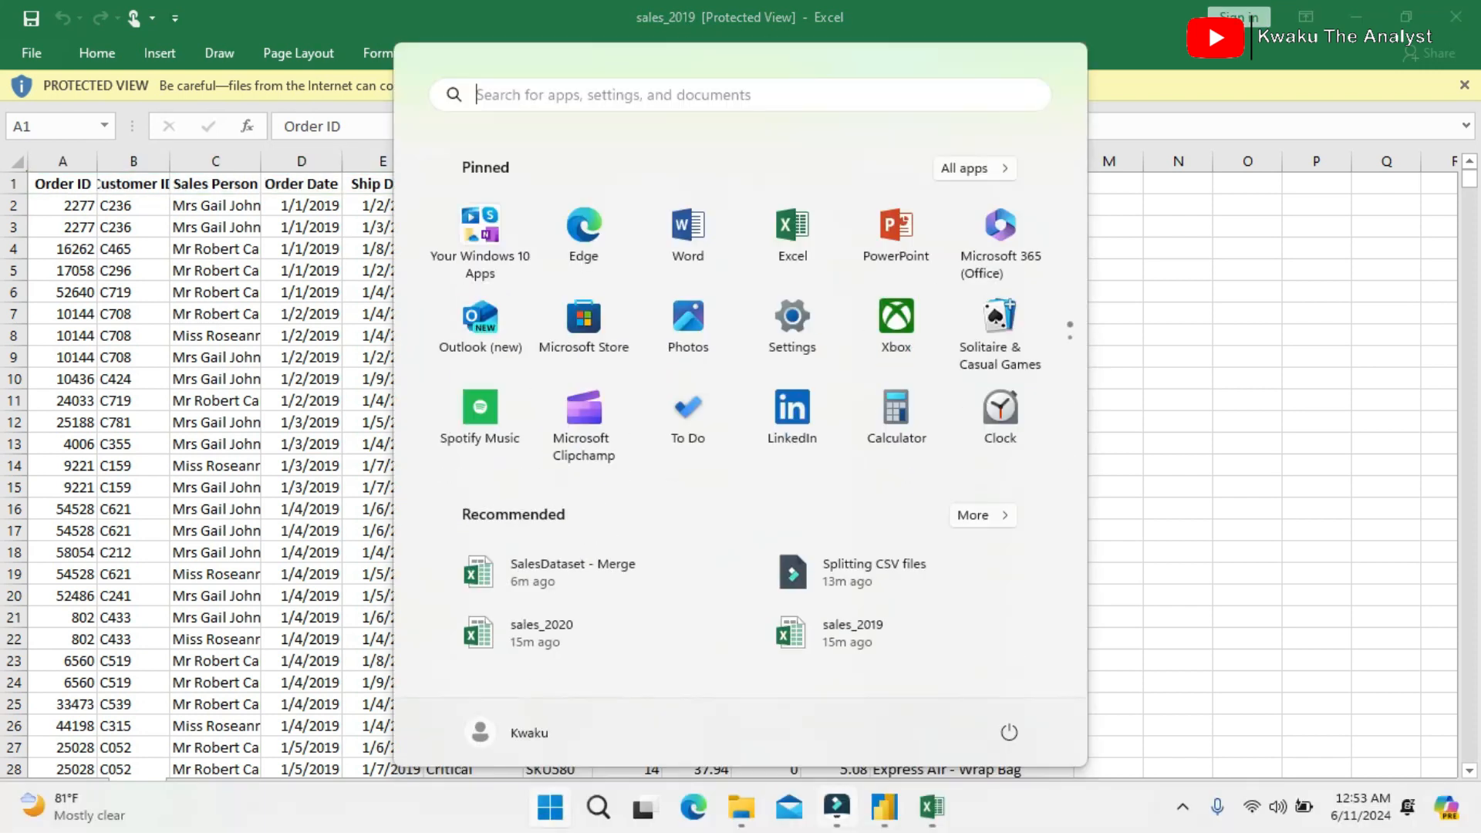
mouse_move(928, 817)
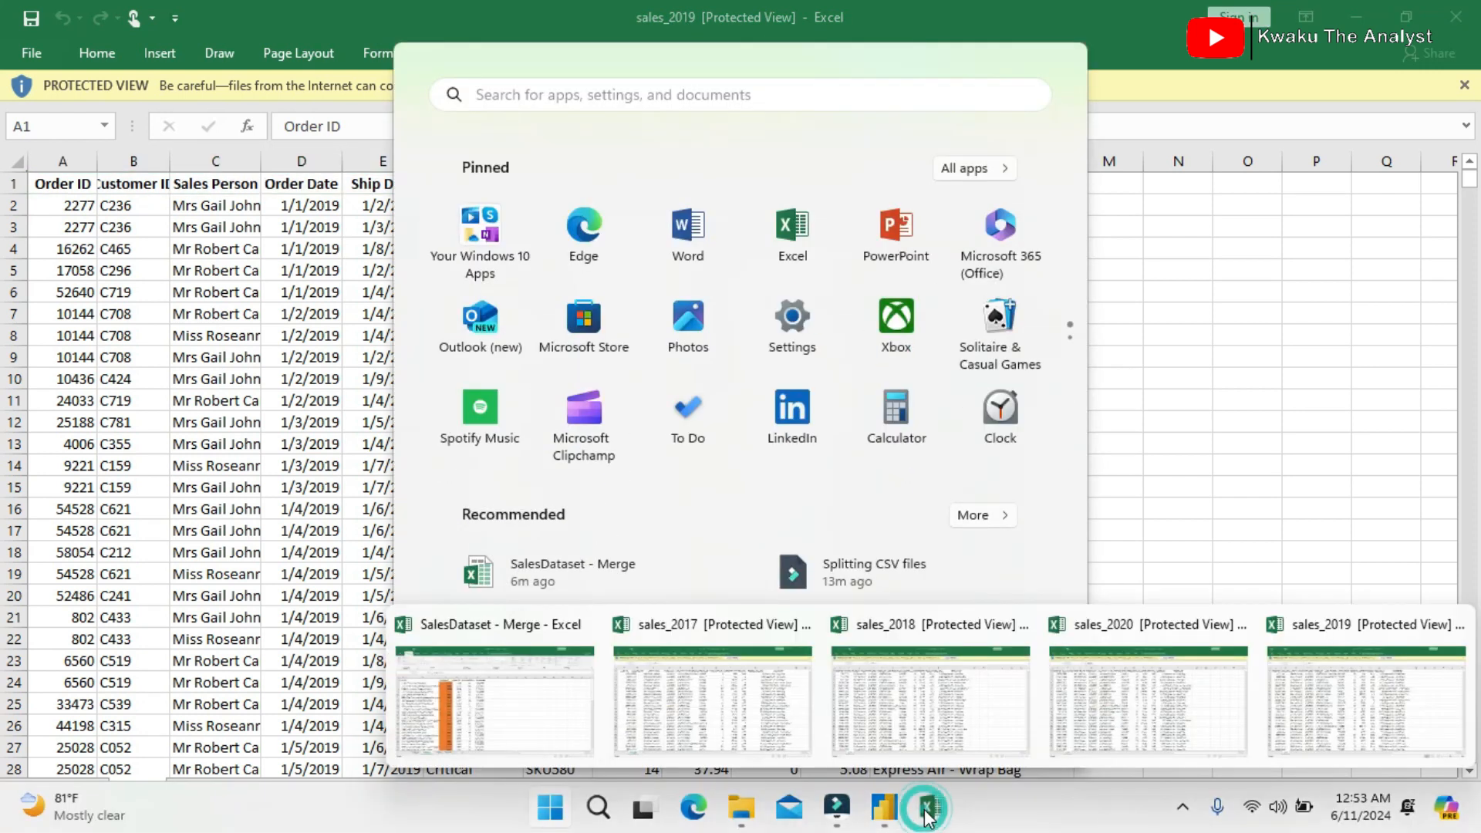
left_click(949, 698)
left_click(952, 682)
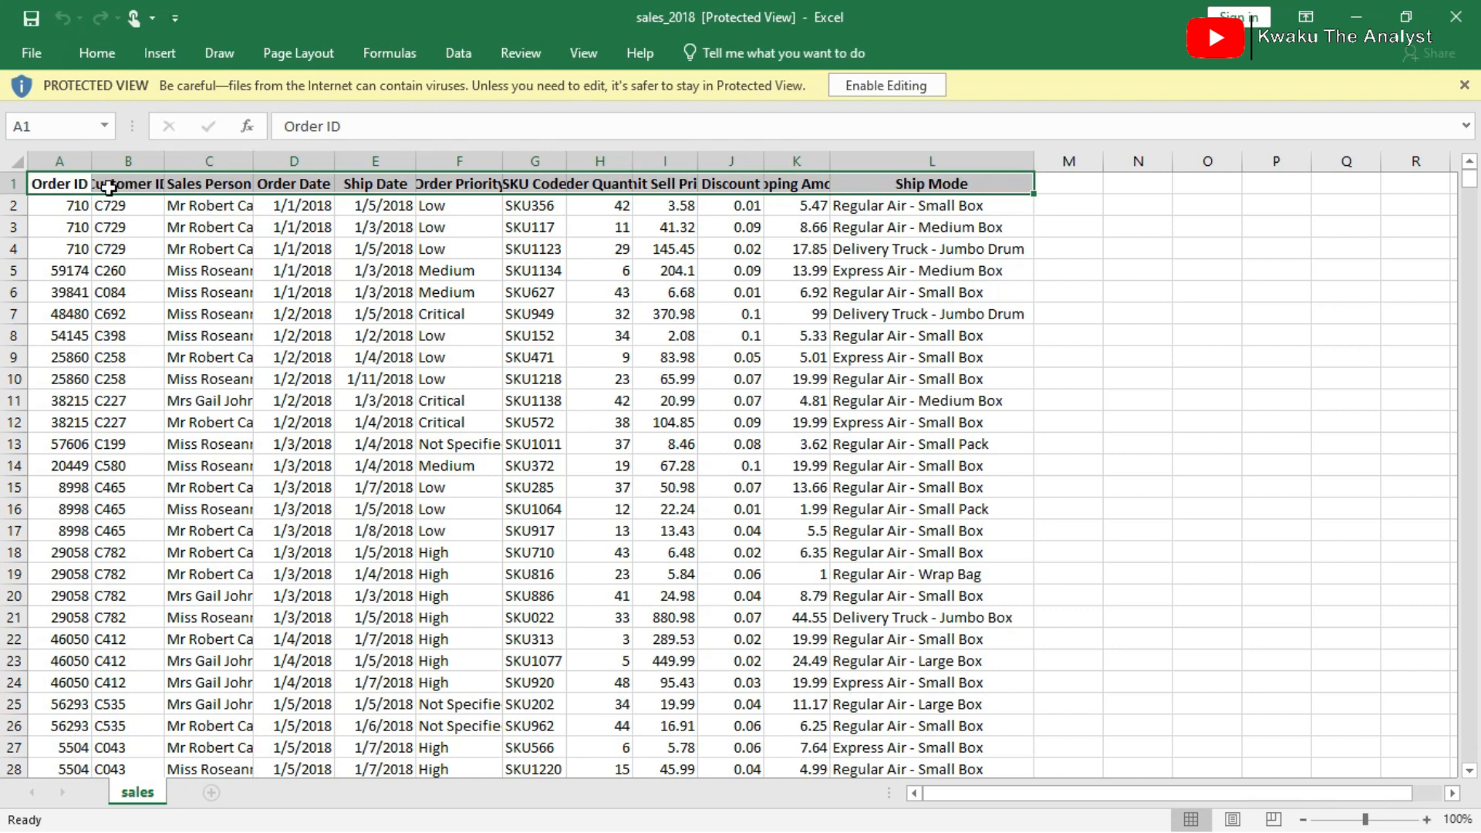
key("shift+Left")
left_click_drag(65, 183, 913, 185)
Return to Power BI Desktop and bring the Dataset sheet of the sales_2017 workbook into the Power Query Editor.
key("alt+Tab")
key("Tab")
key("Tab")
key("Tab")
key("Tab")
key("Tab")
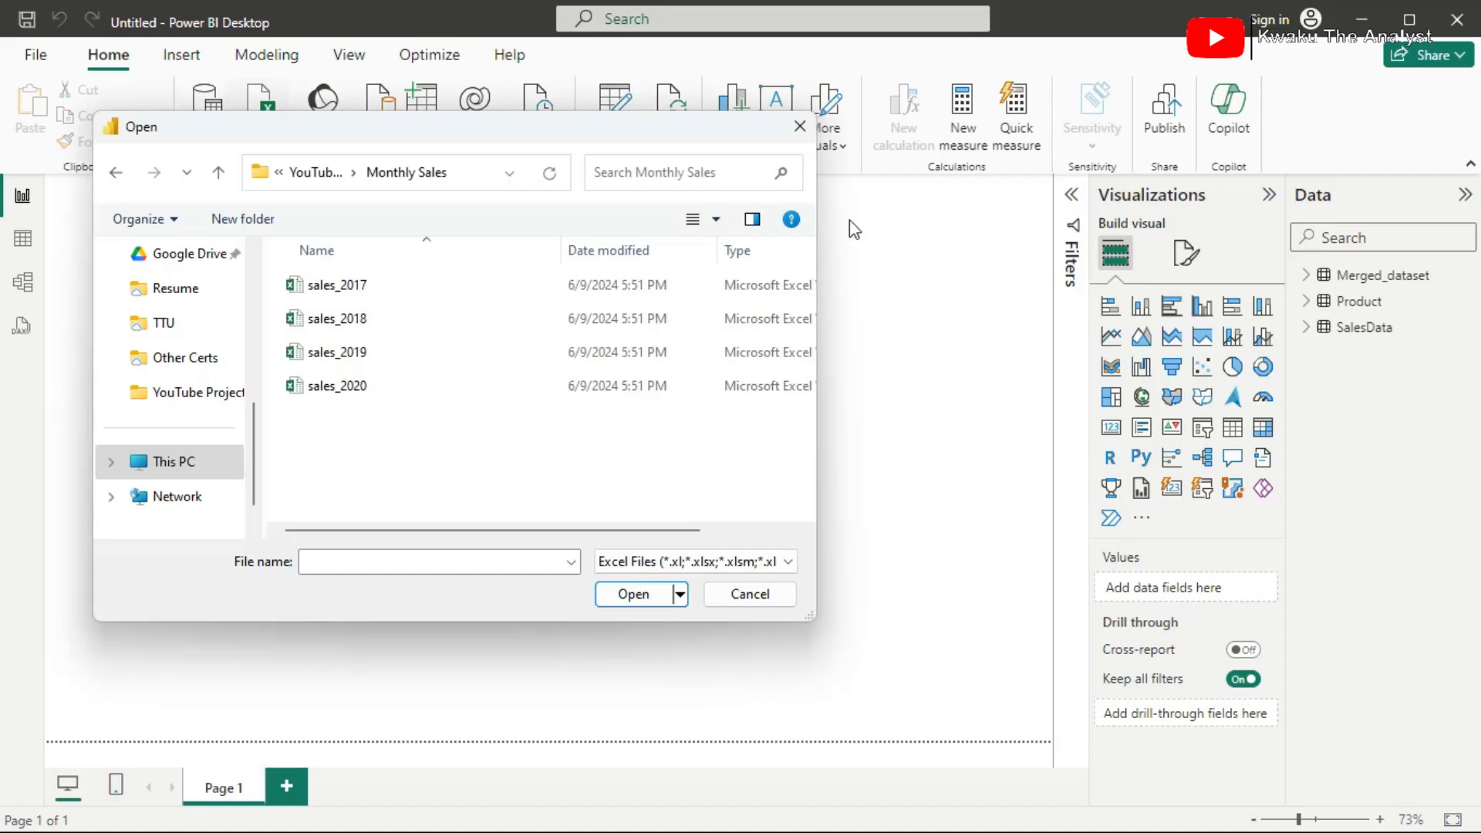
double_click(334, 289)
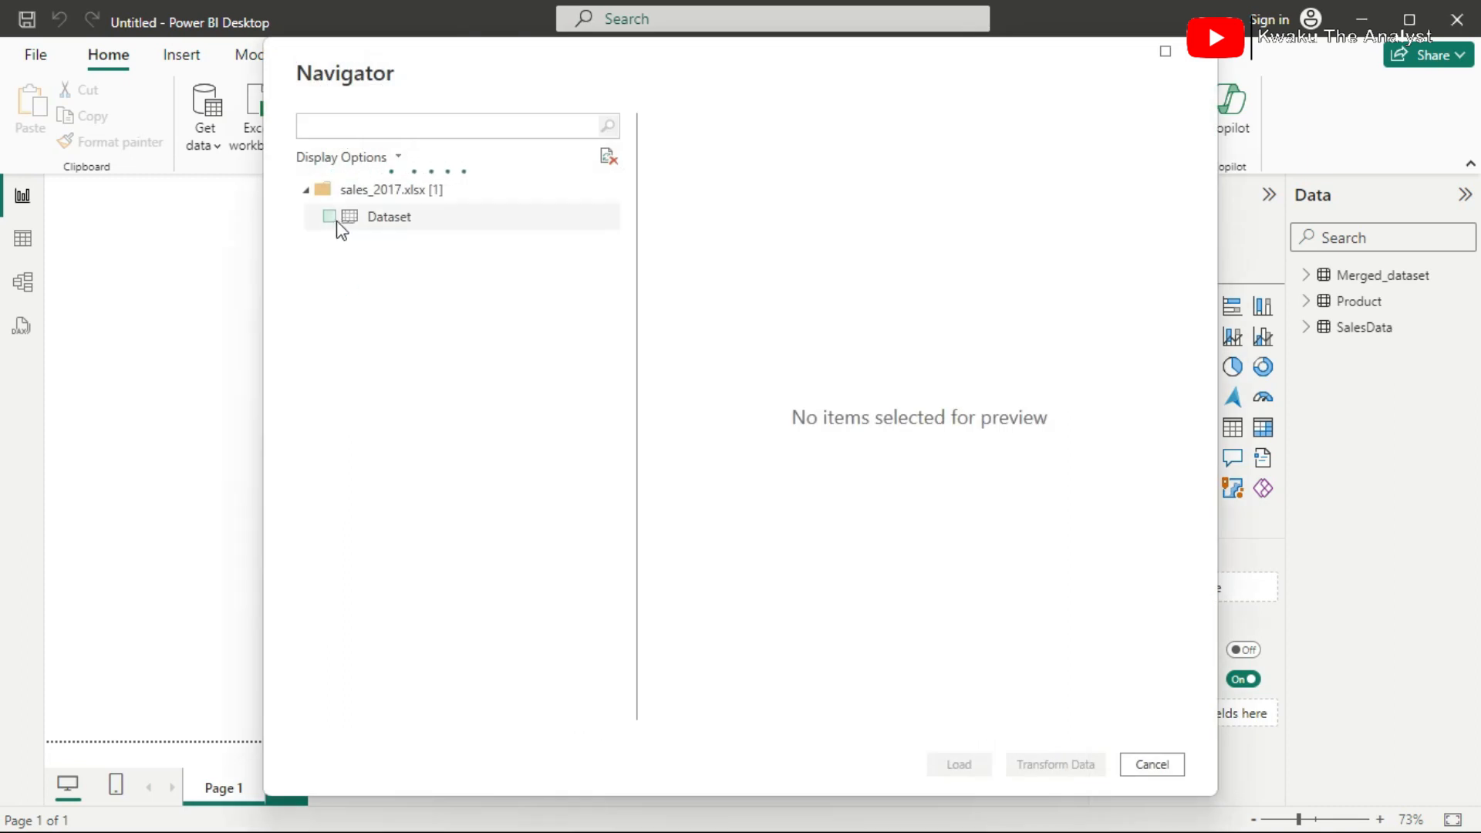
left_click(331, 219)
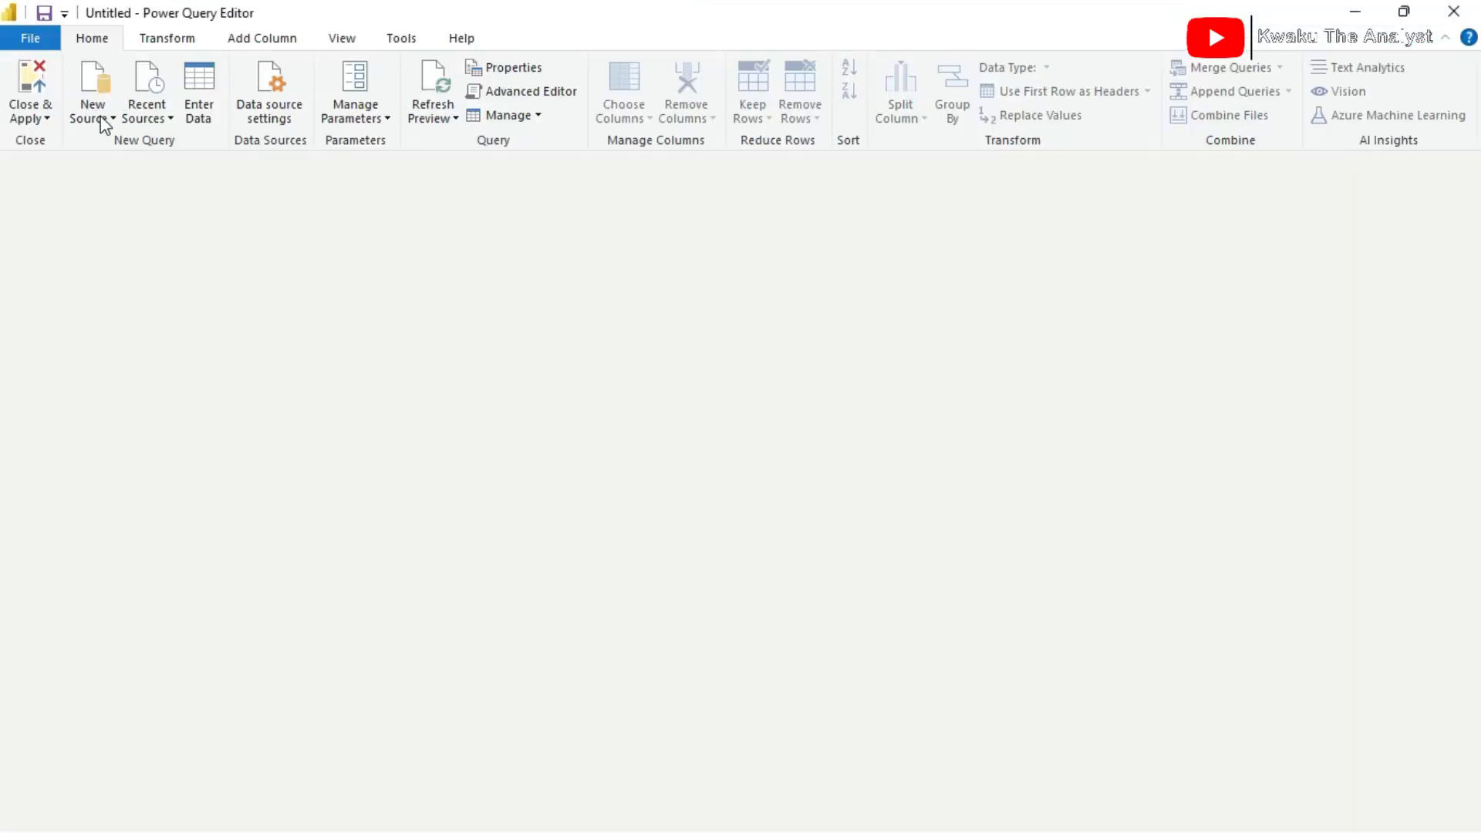
Import the sales sheet of the sales_2018 workbook from the Monthly Sales folder as a new query.
left_click(100, 118)
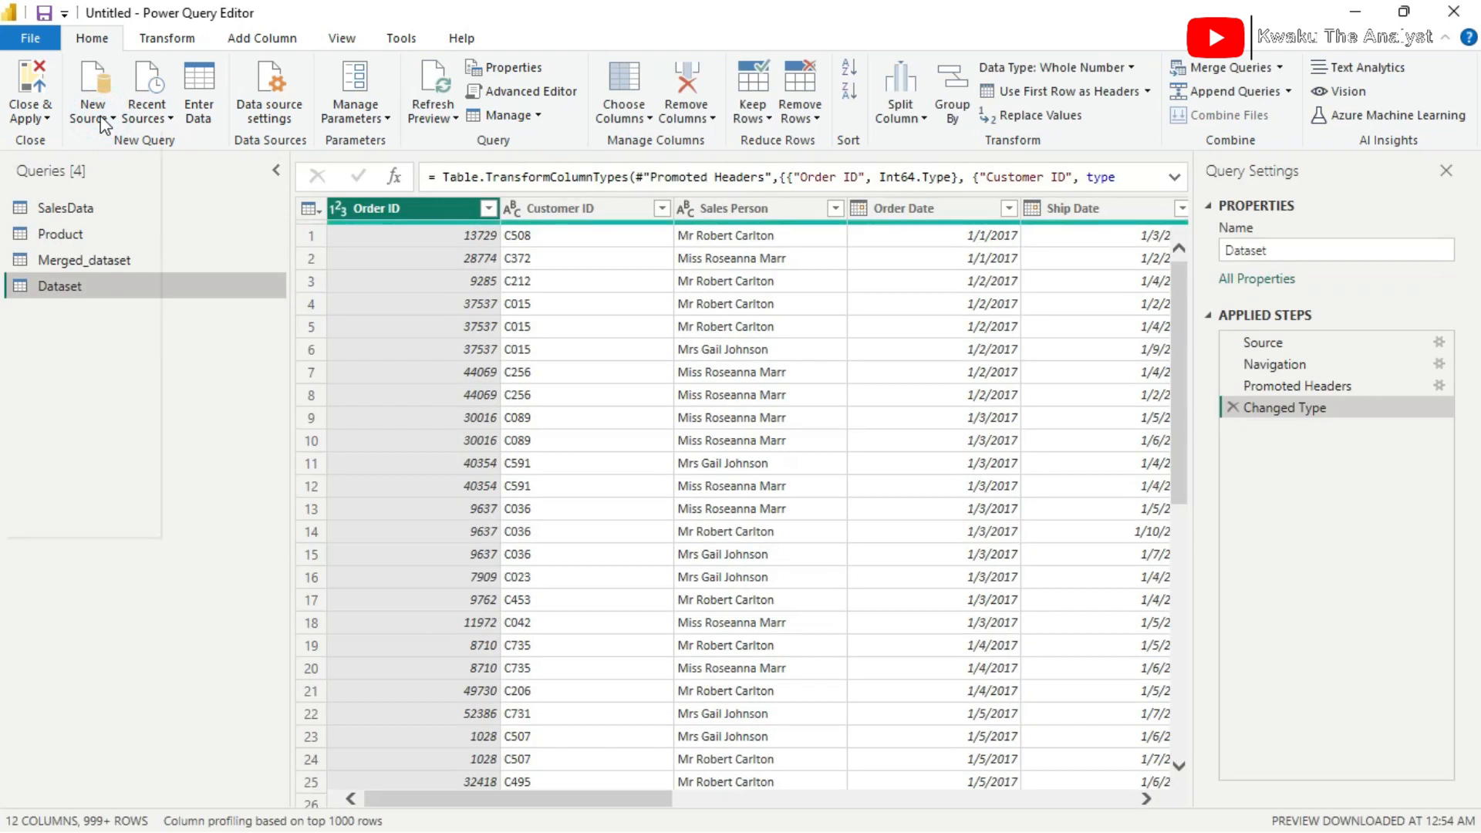
left_click(101, 121)
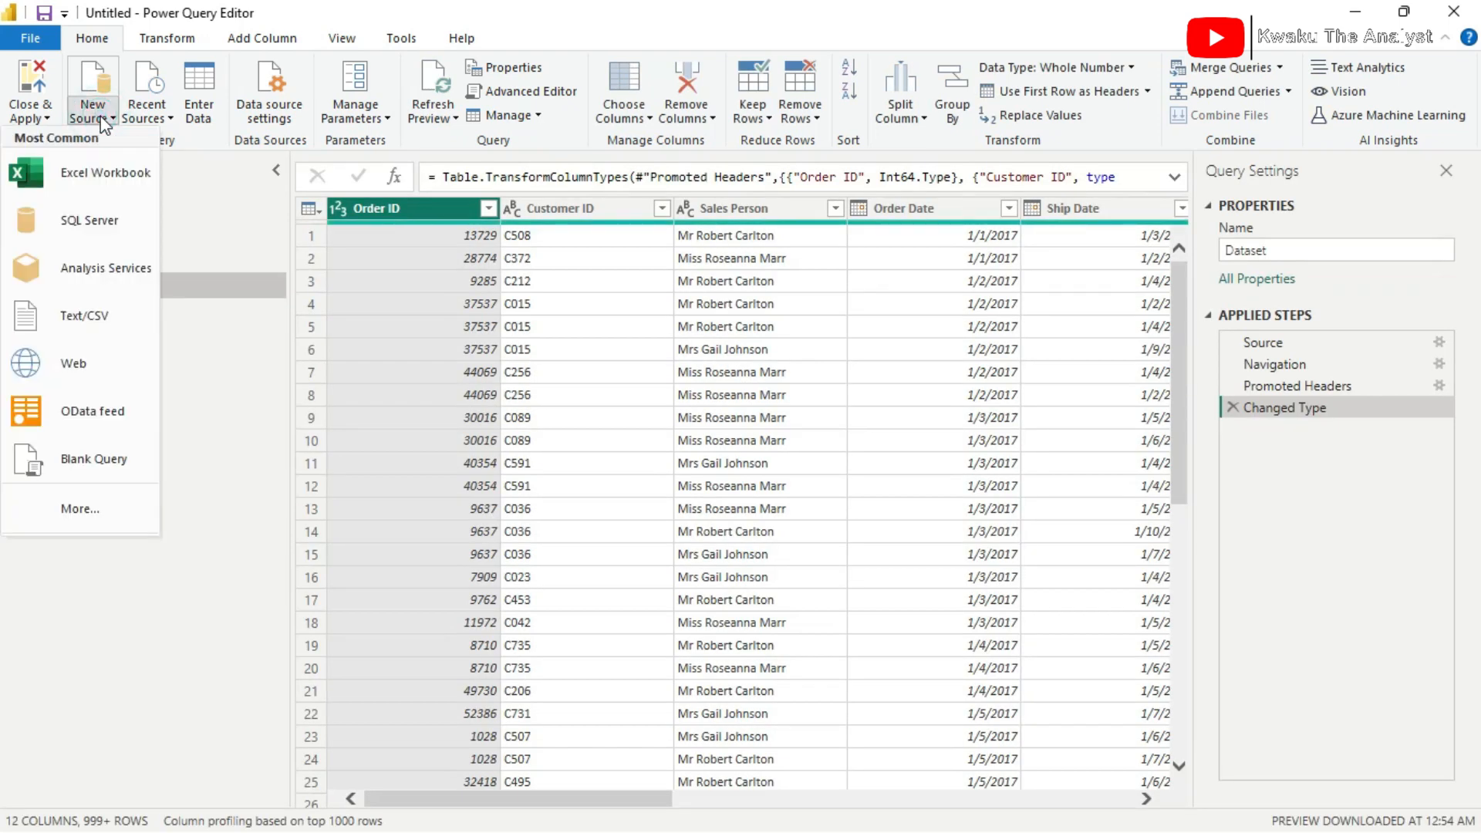
left_click(113, 173)
double_click(341, 319)
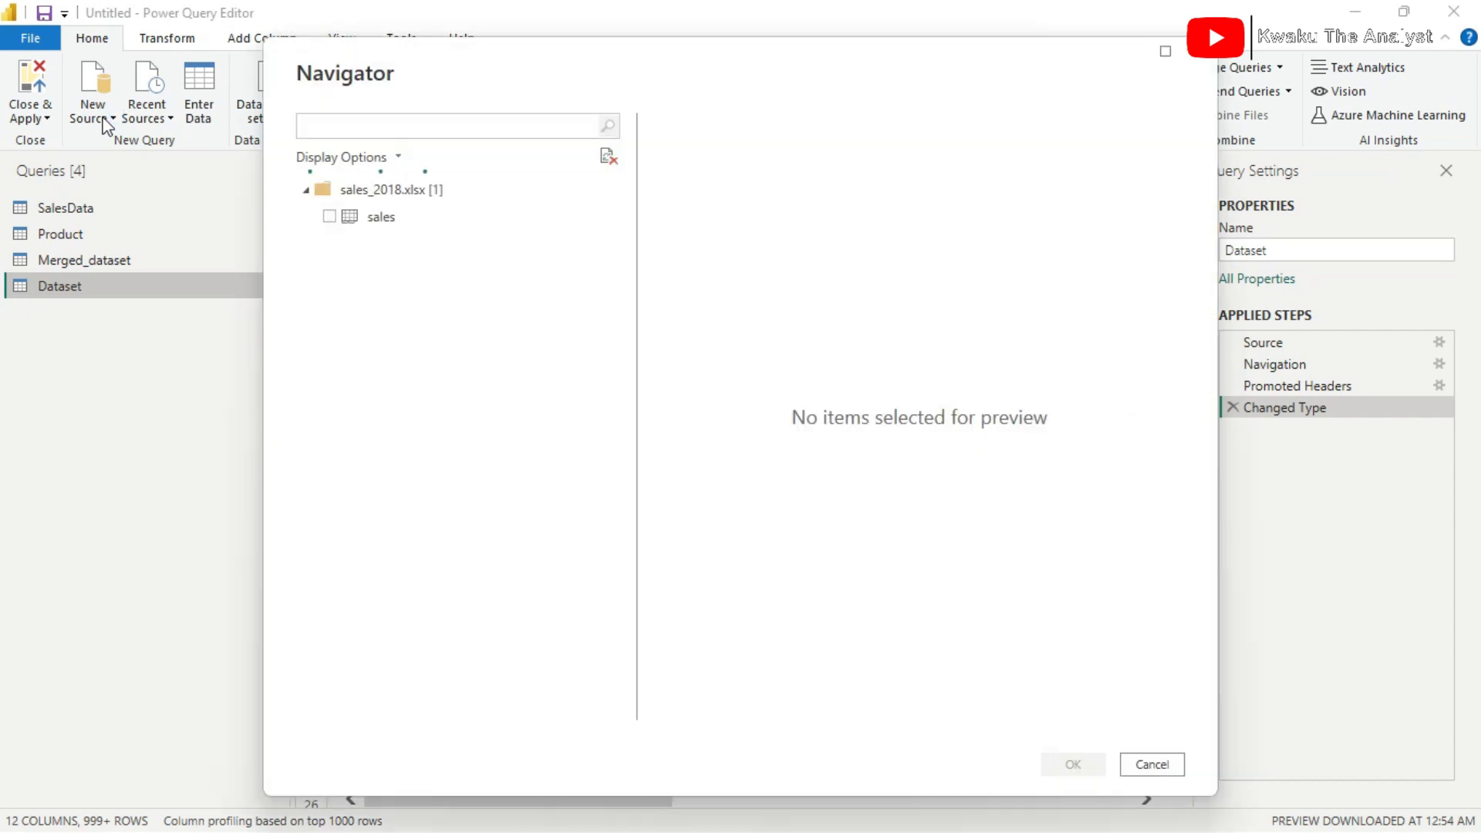
left_click(342, 223)
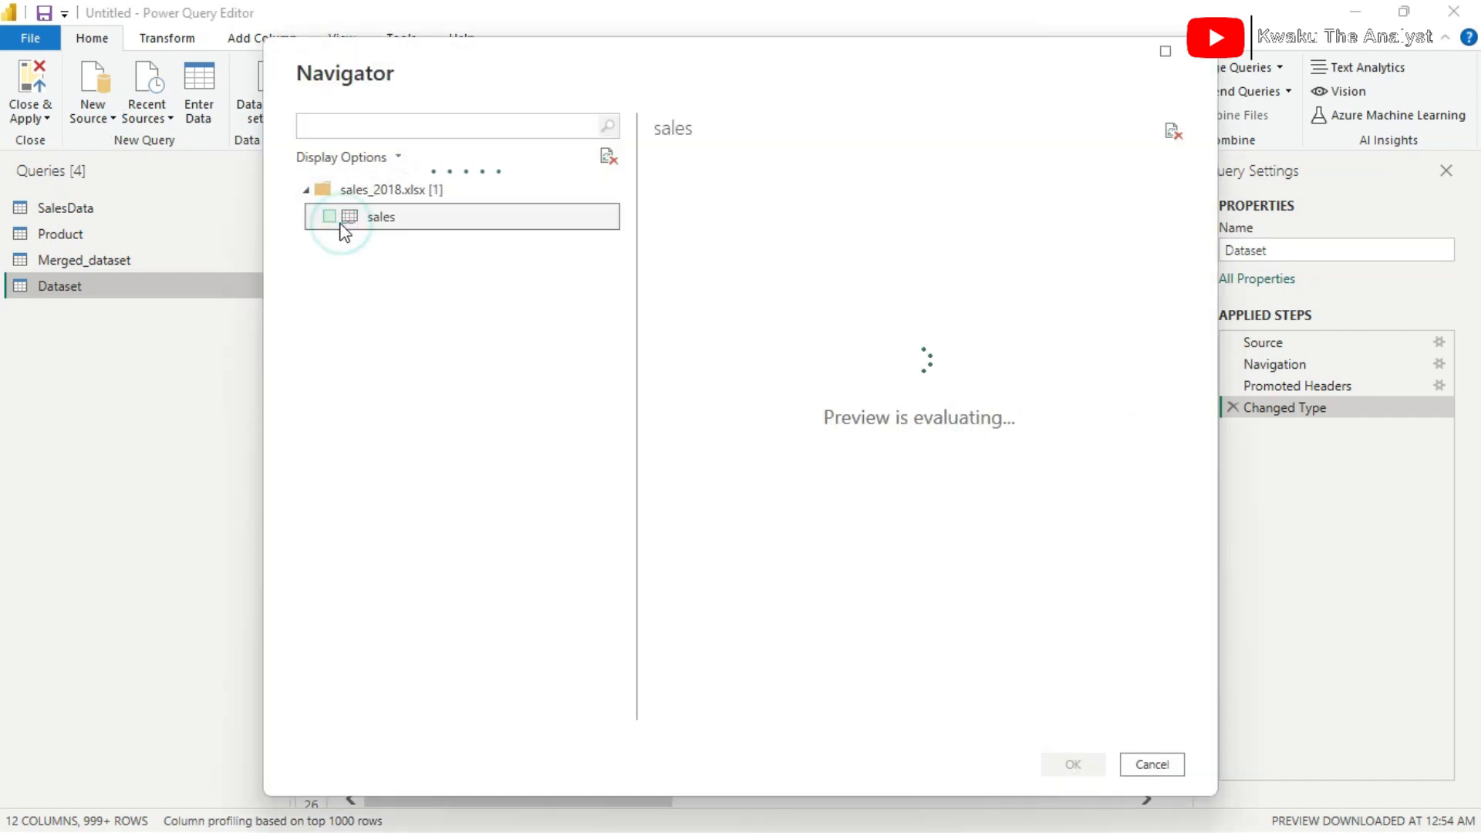
left_click(329, 217)
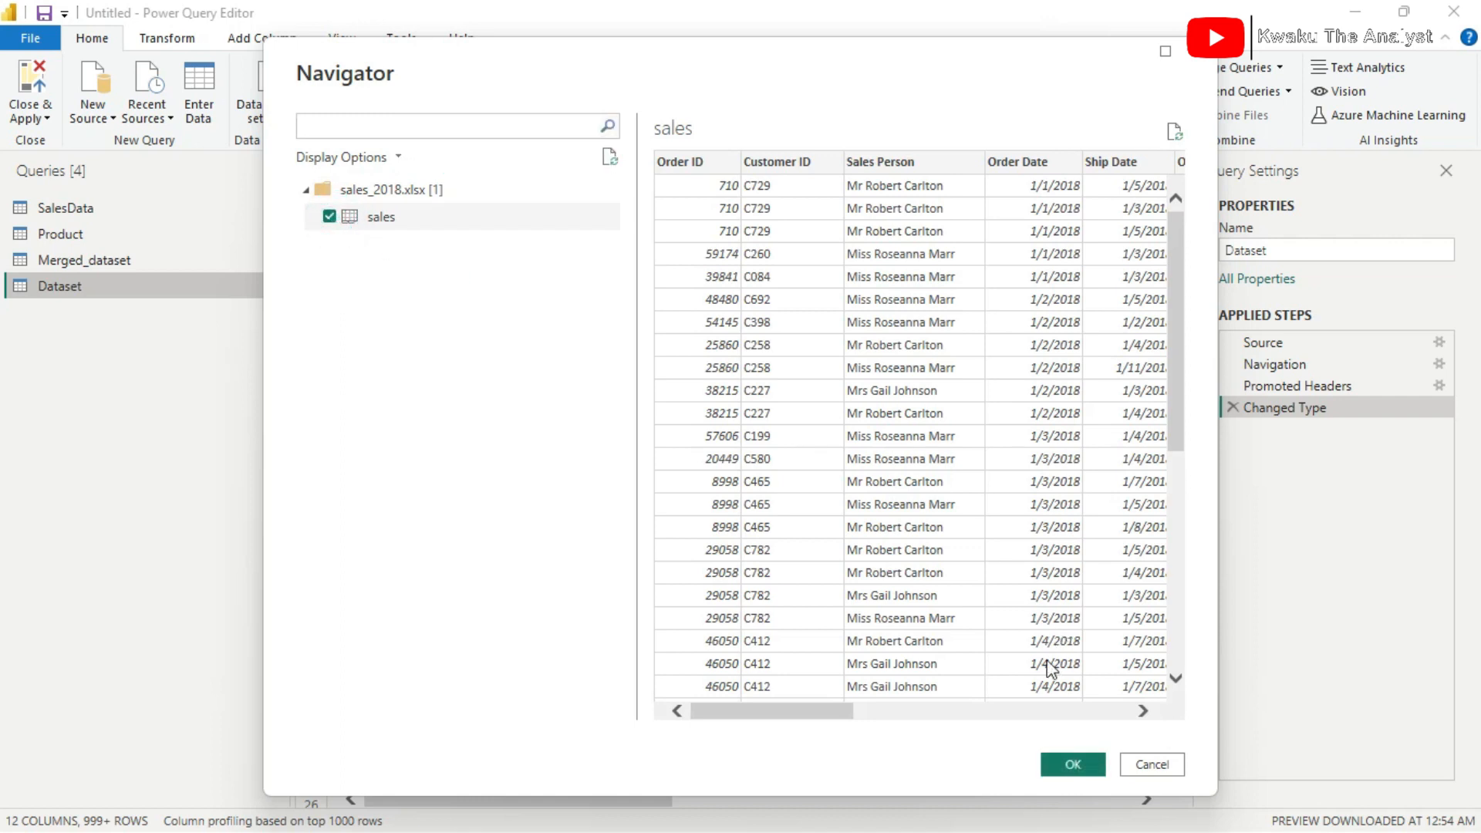
left_click(1080, 769)
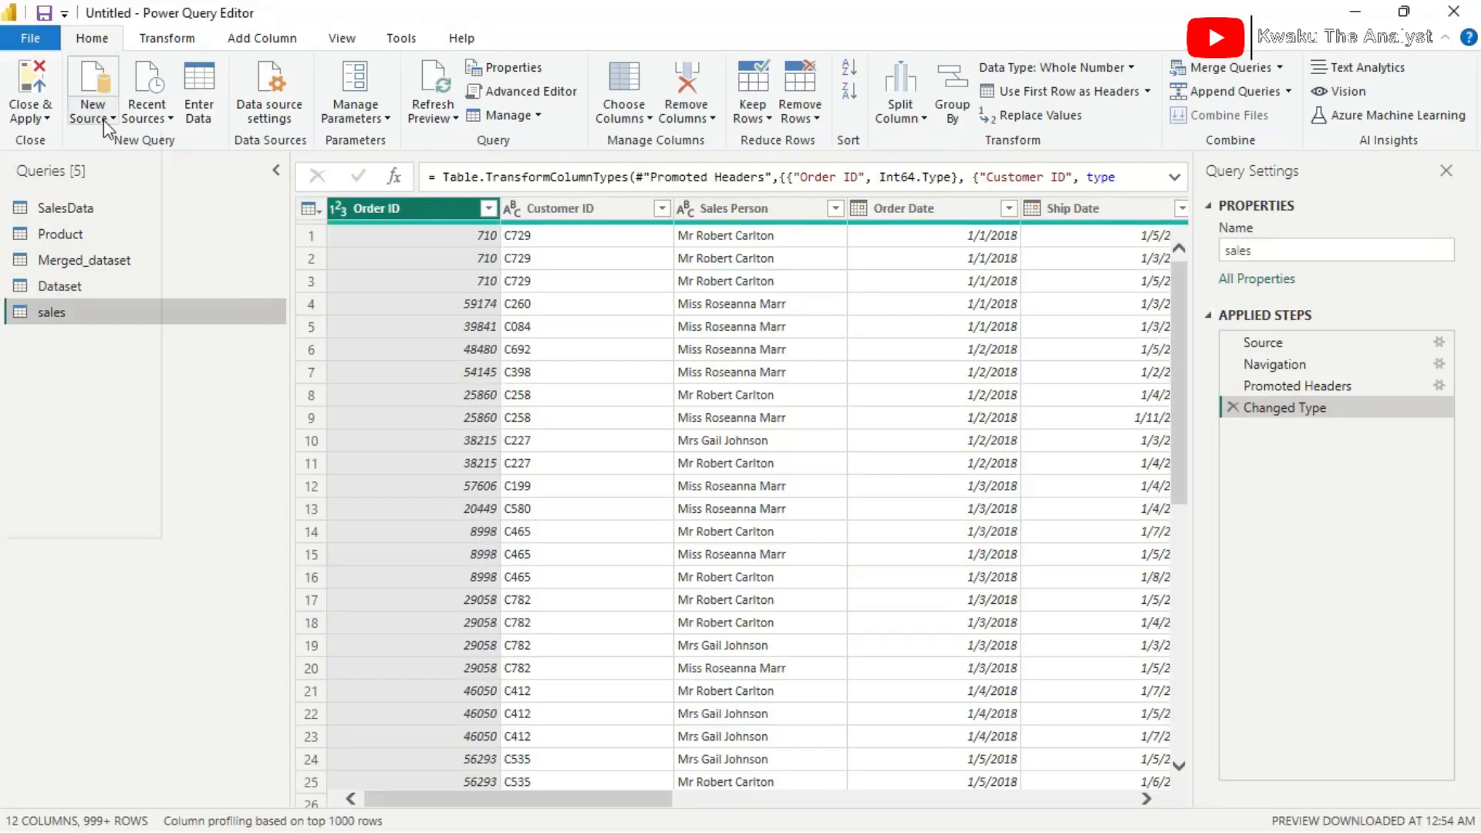
Import the sales sheet of the sales_2019 workbook as another new query.
left_click(104, 124)
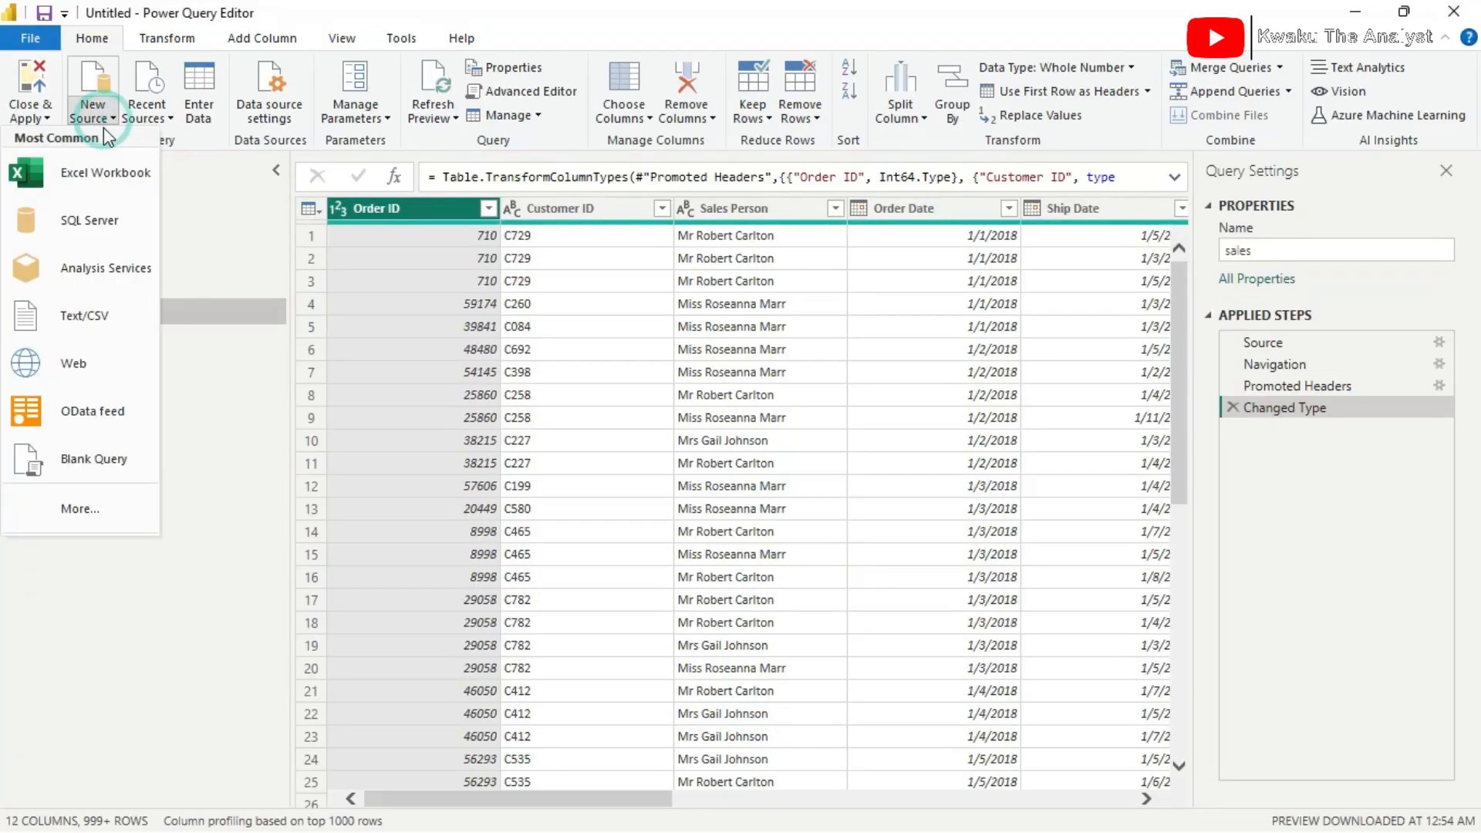
left_click(108, 173)
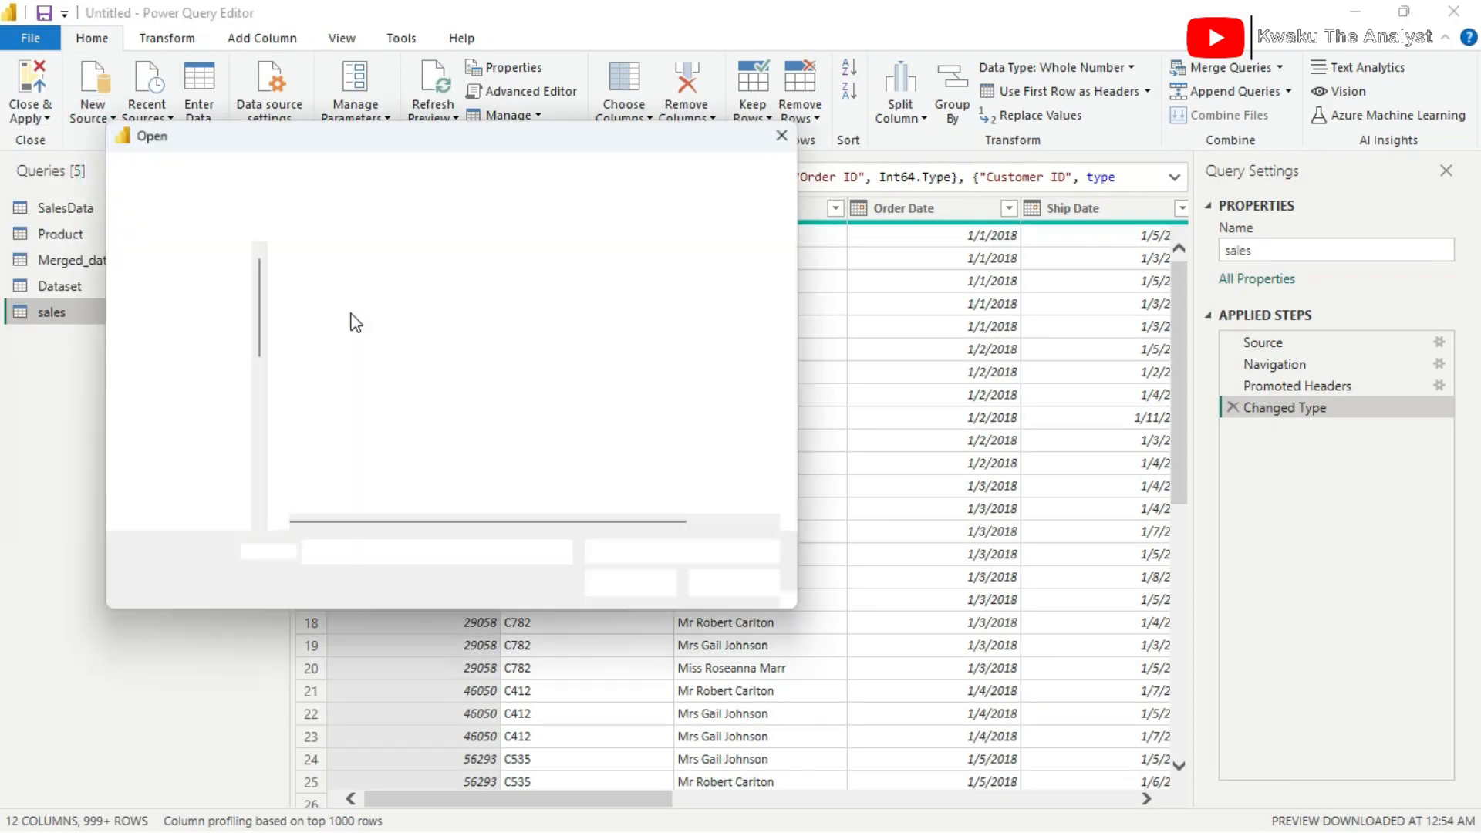
left_click(351, 355)
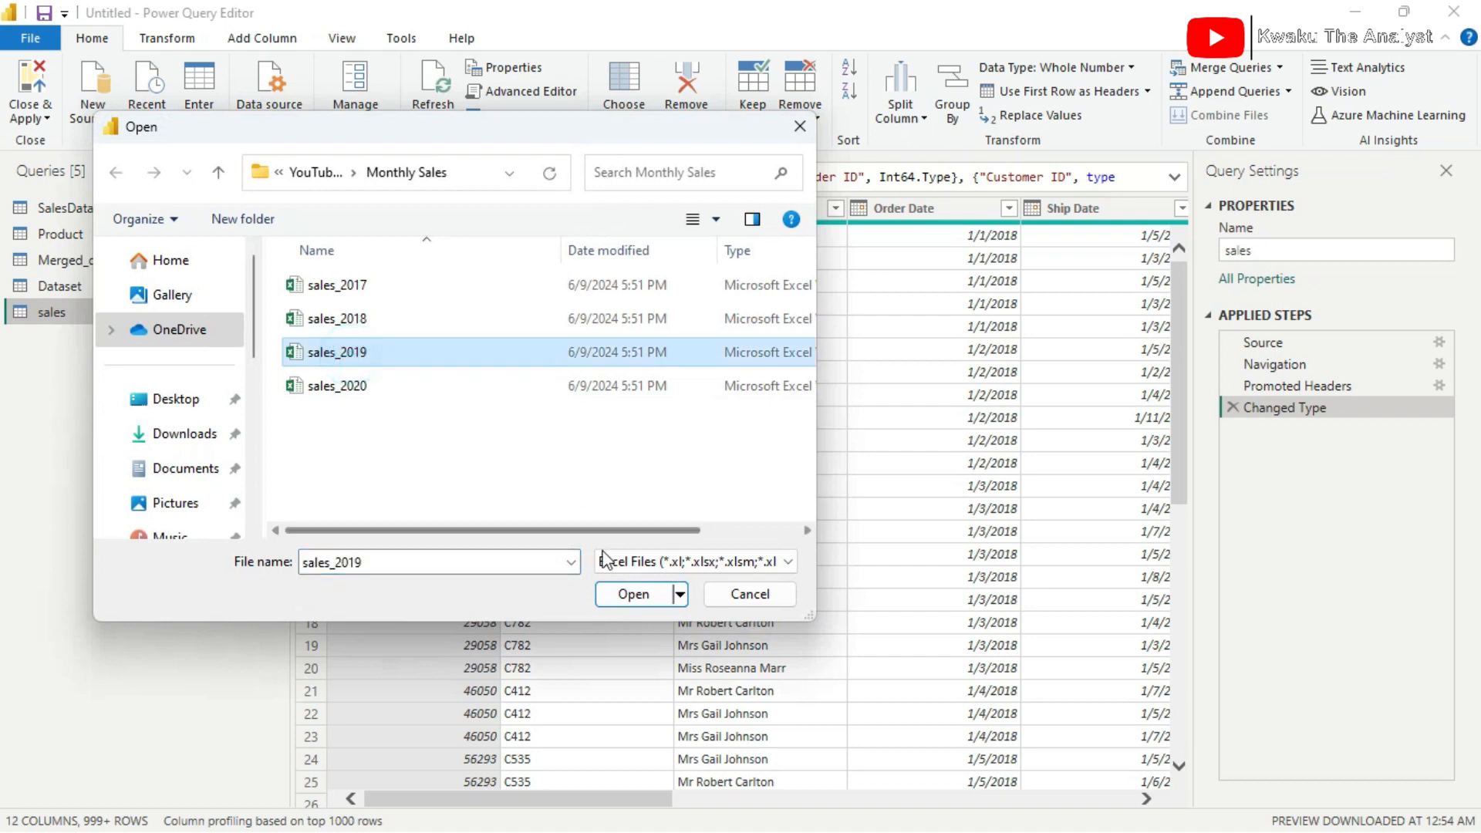
left_click(622, 600)
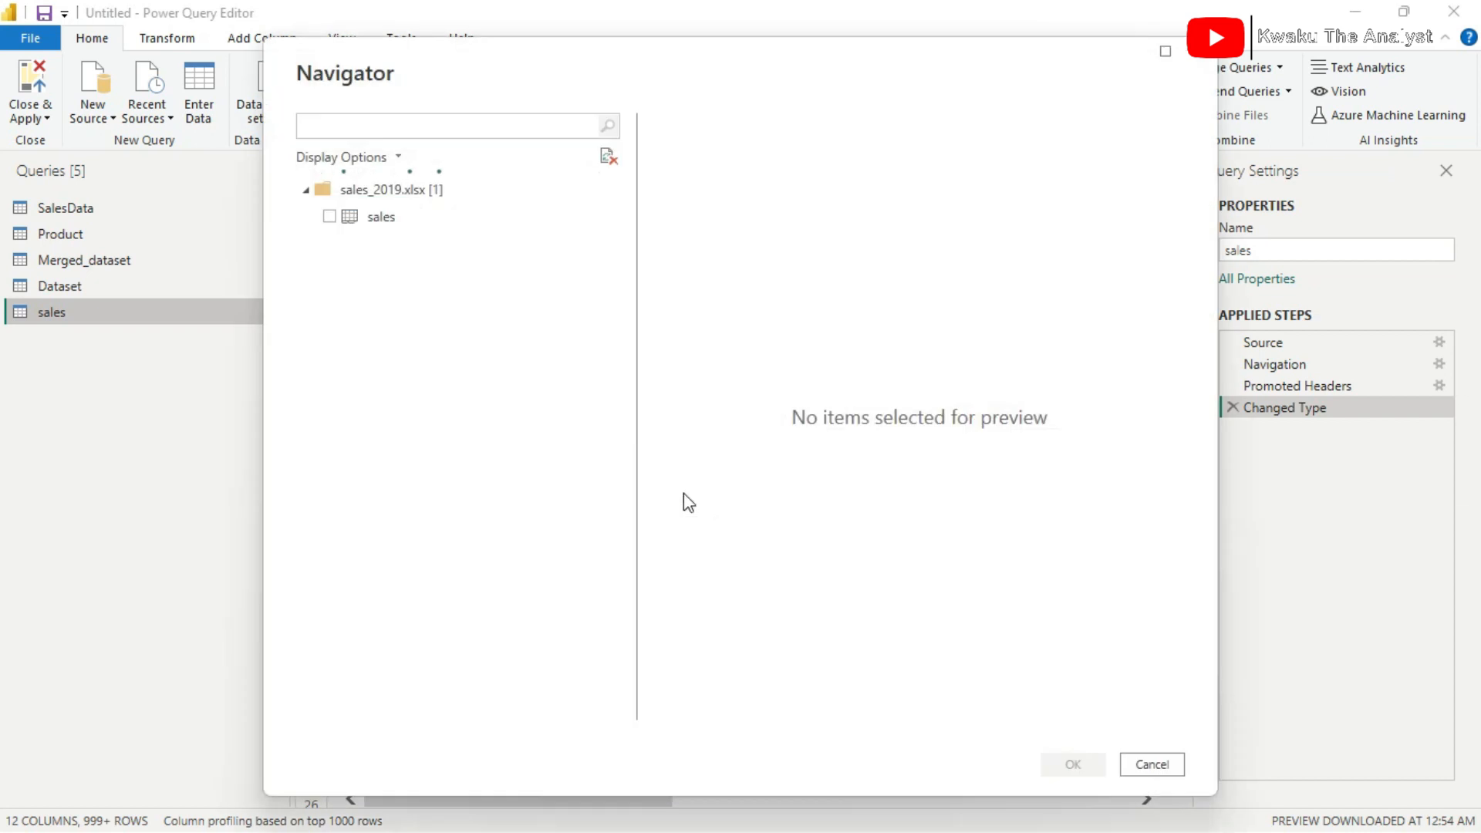
left_click(329, 217)
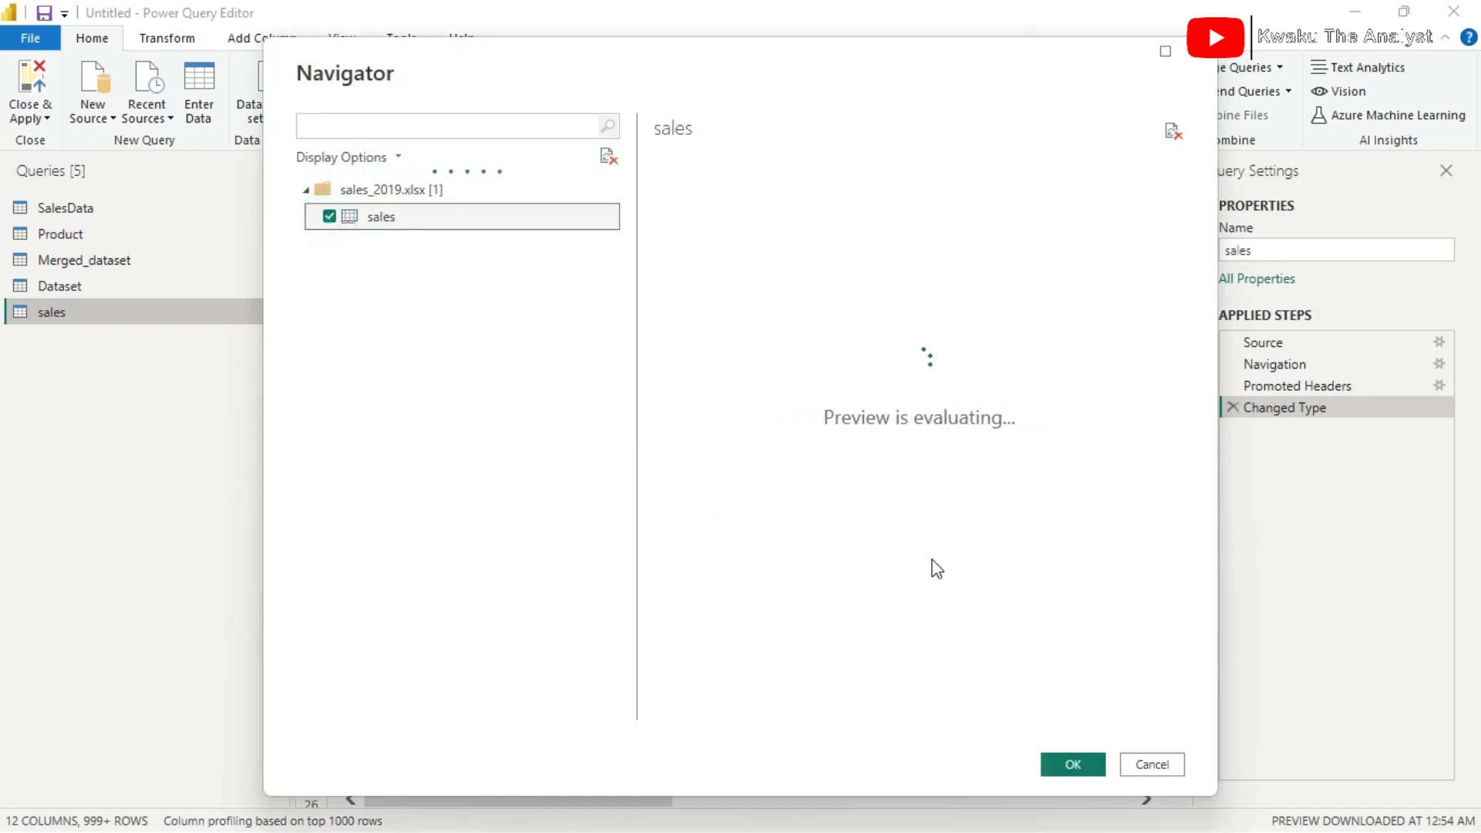
left_click(1073, 764)
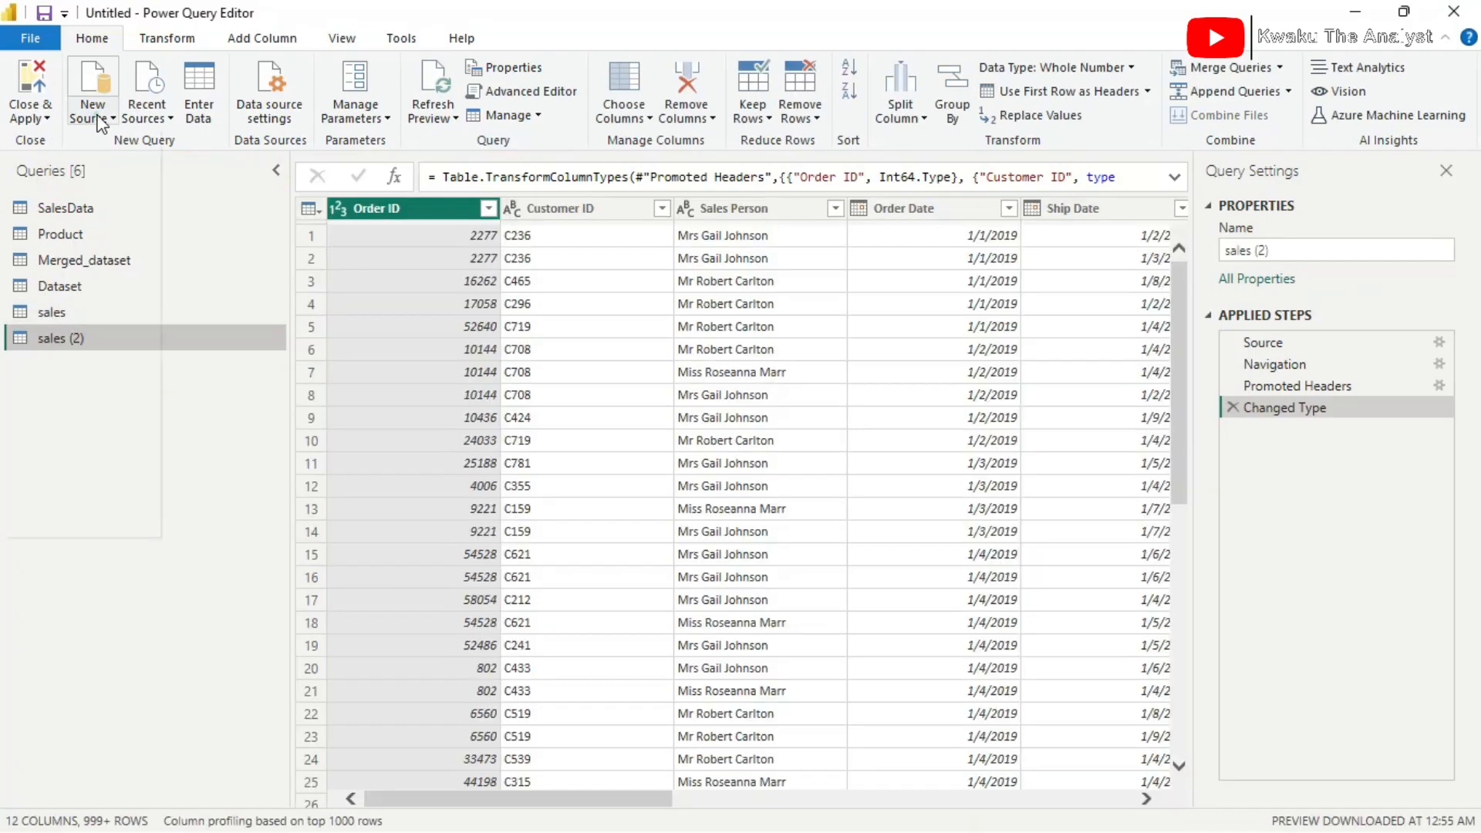
Import the sales sheet of the sales_2020 workbook as another new query.
left_click(93, 111)
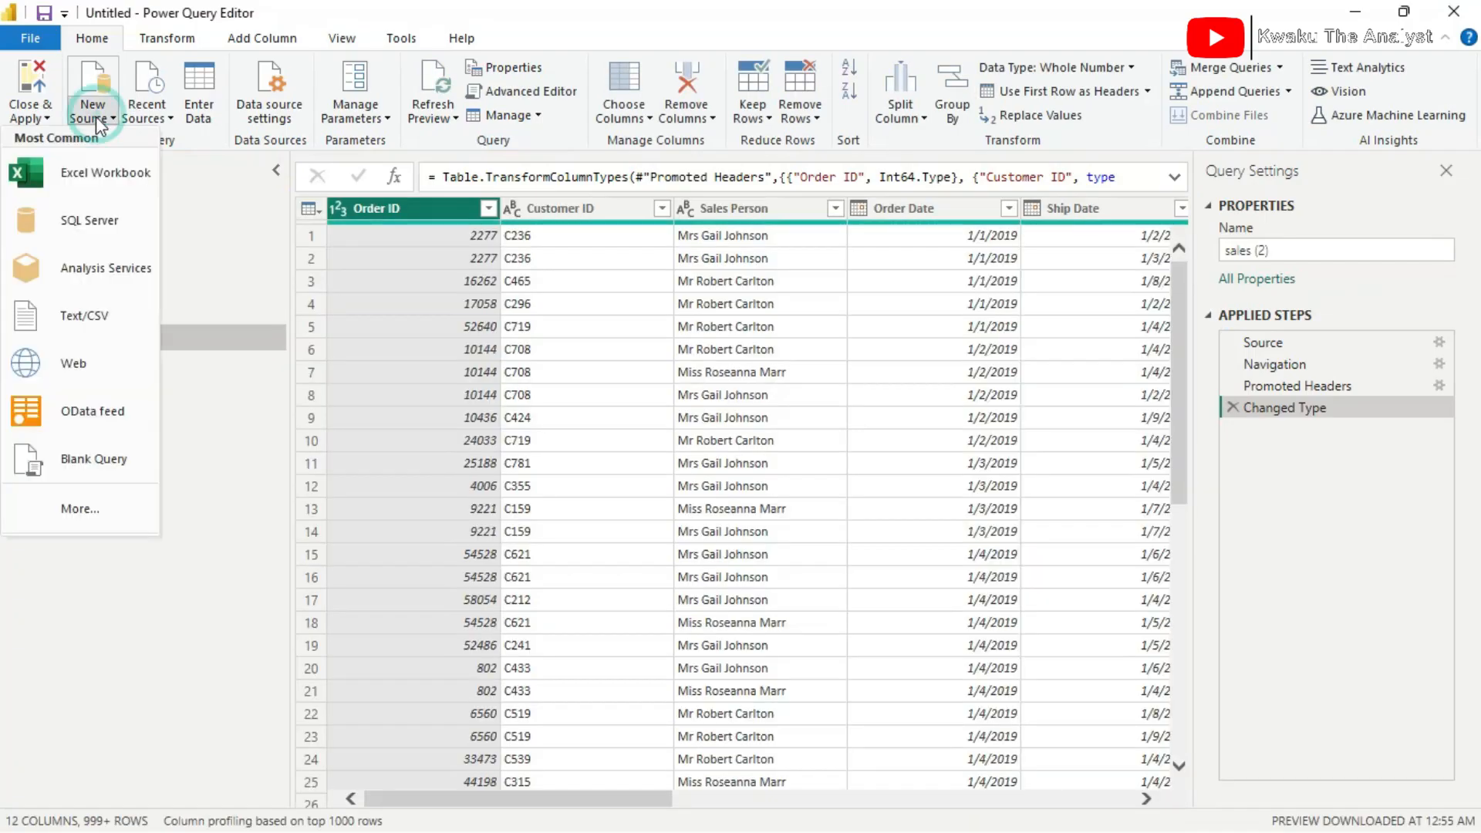
left_click(93, 173)
left_click(330, 393)
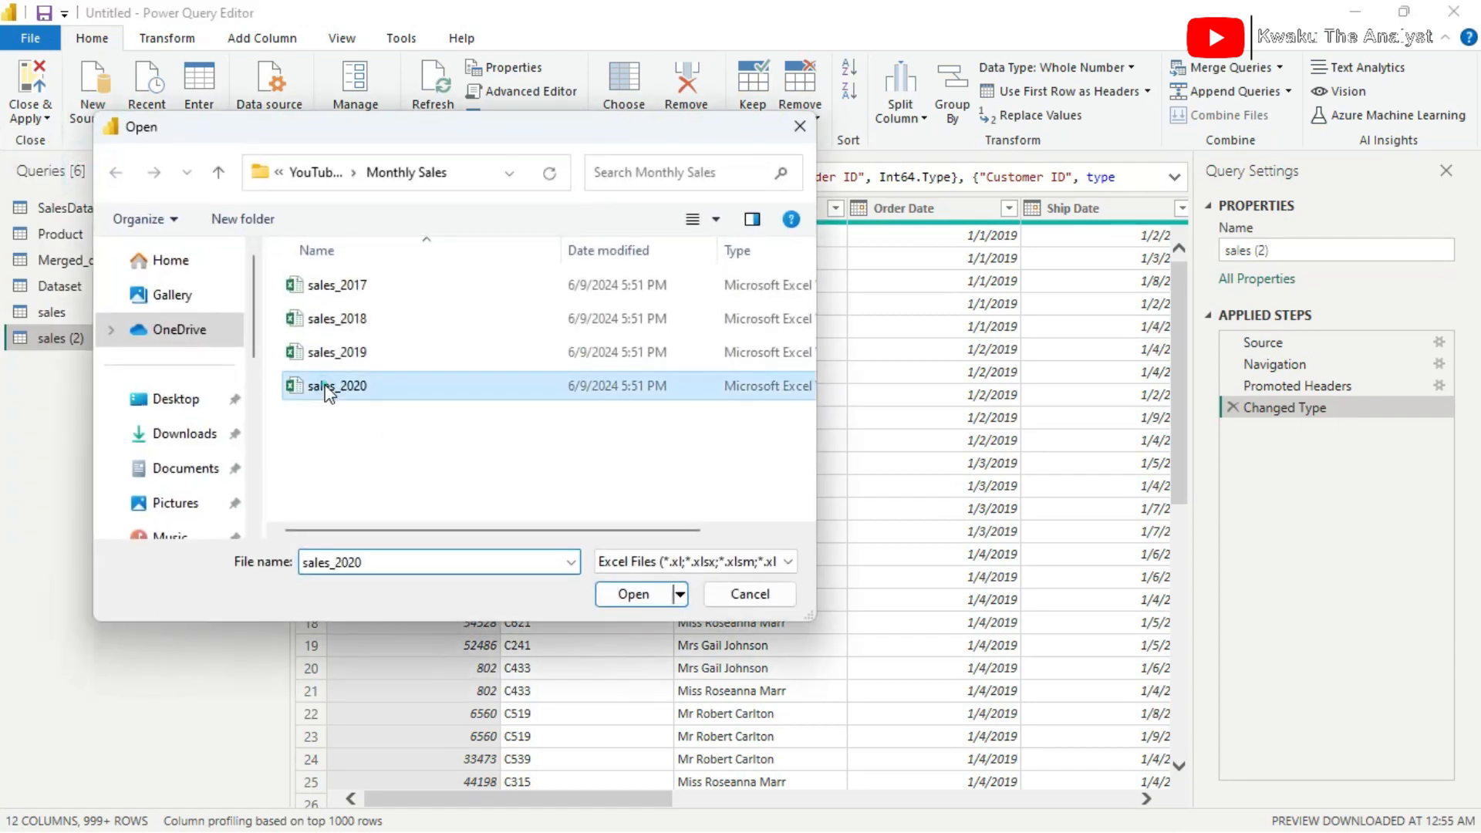
left_click(630, 603)
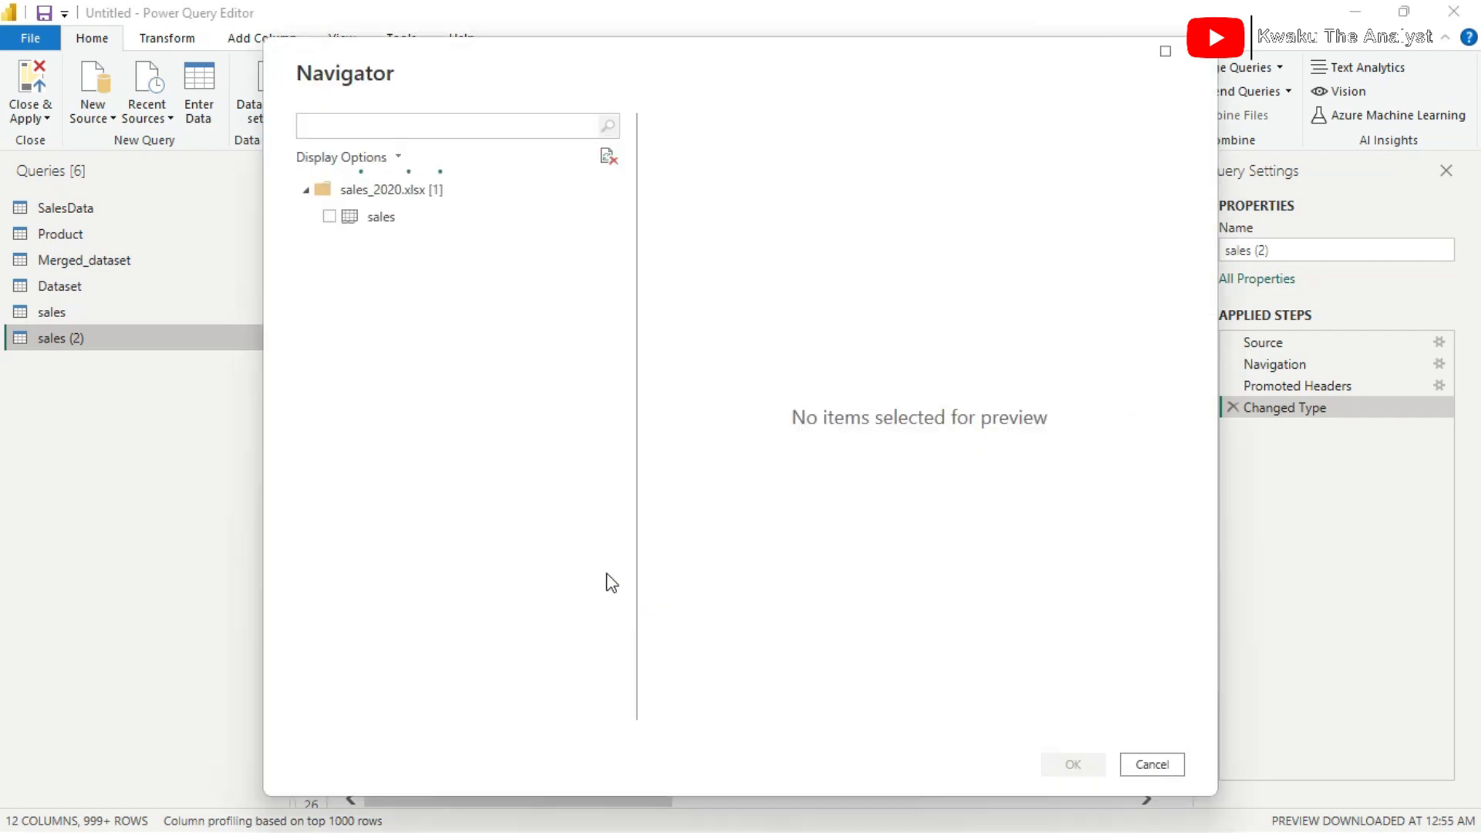
left_click(331, 217)
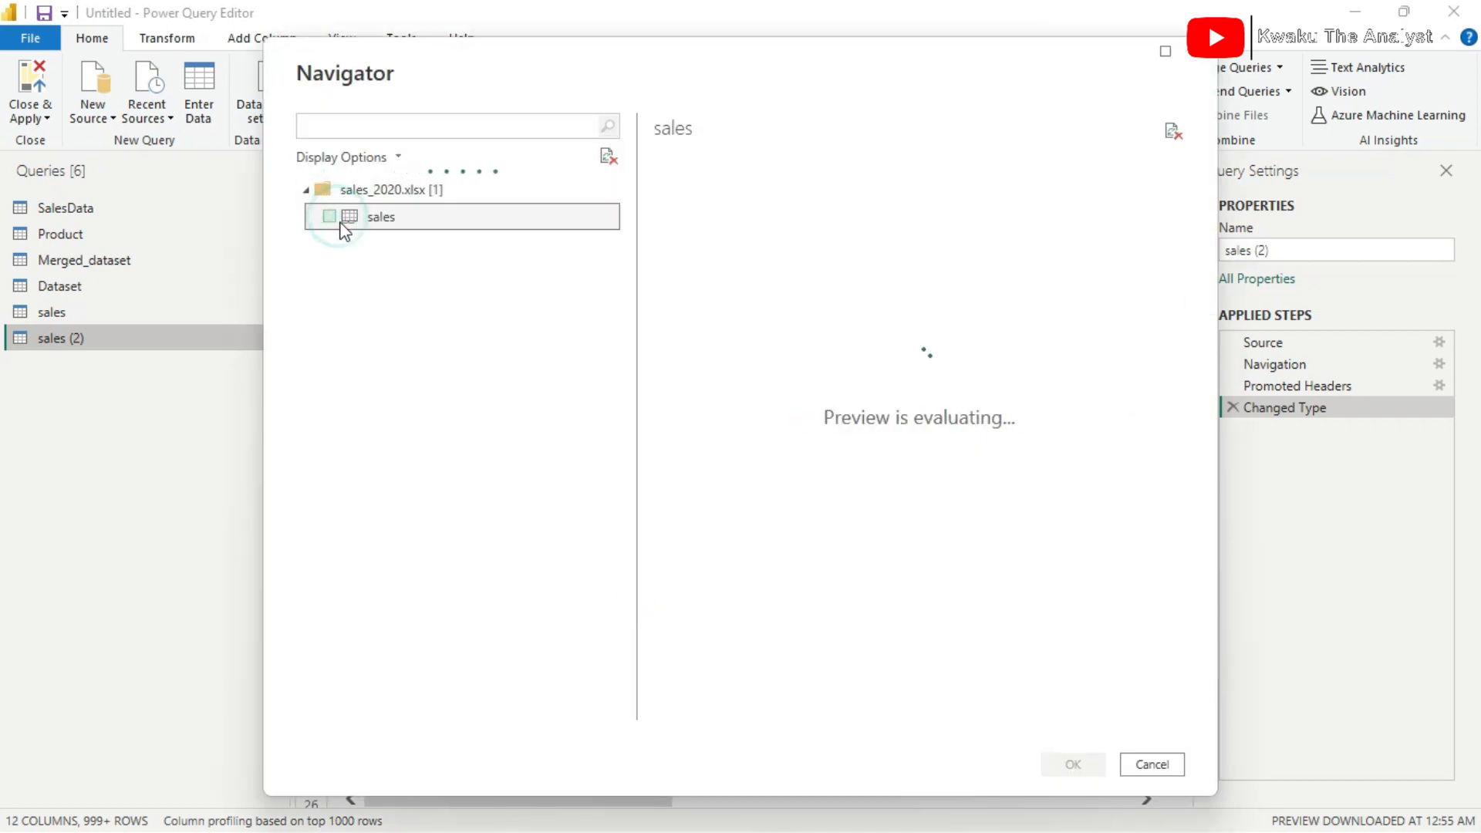
left_click(1070, 764)
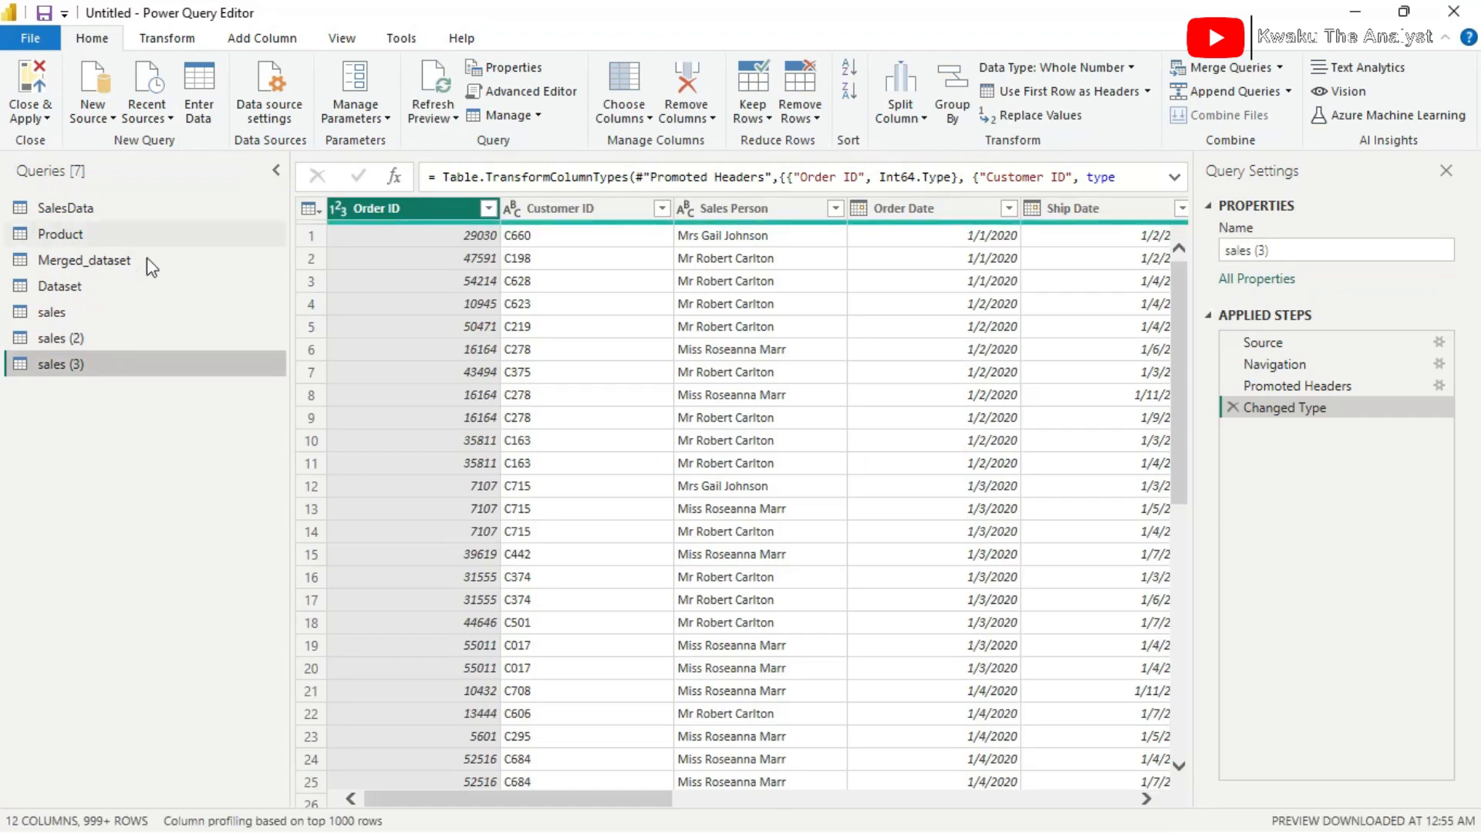
Delete the SalesData, Product and Merged_dataset queries together.
left_click(89, 213)
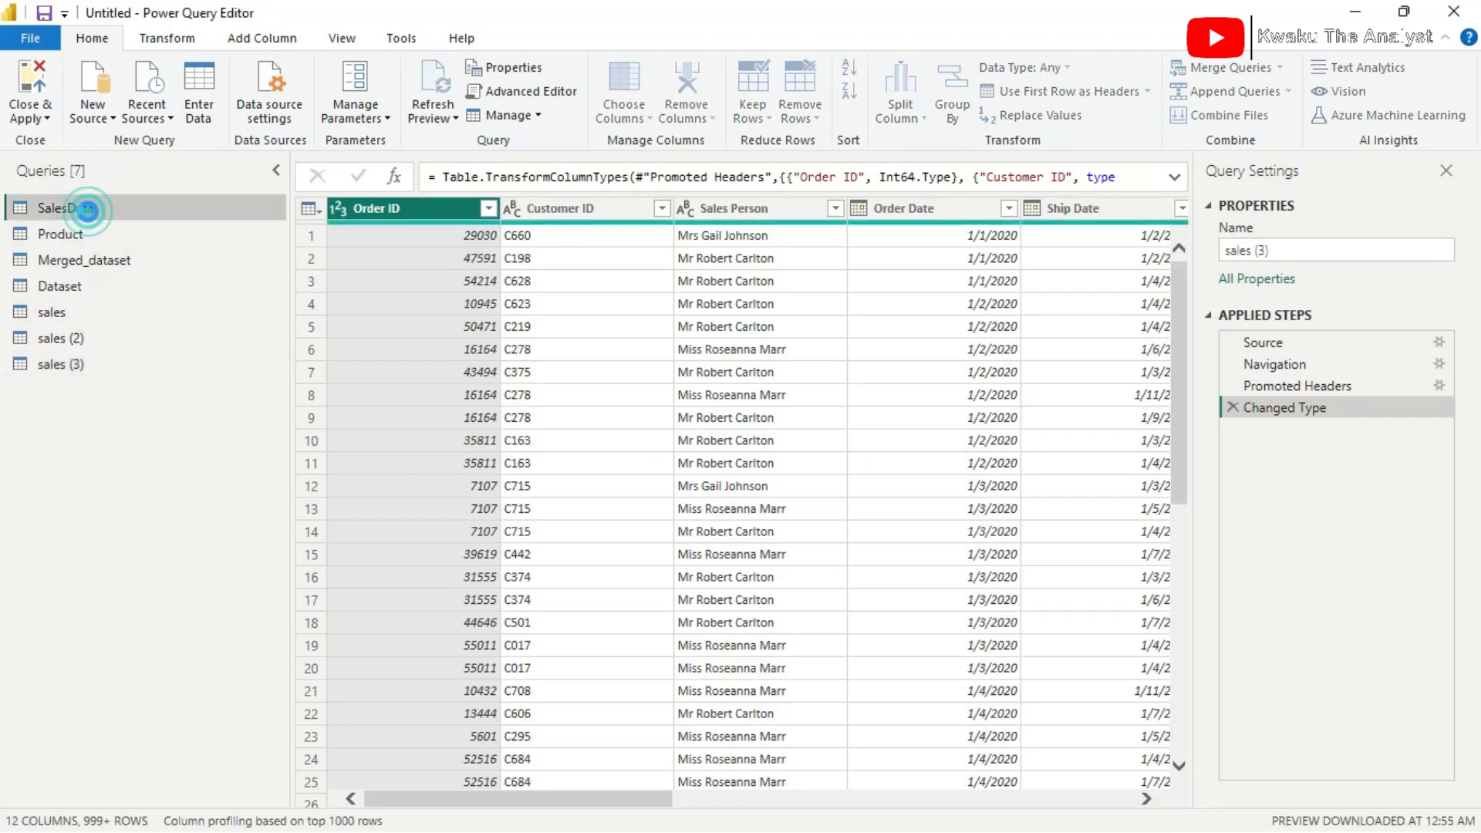
left_click(86, 234)
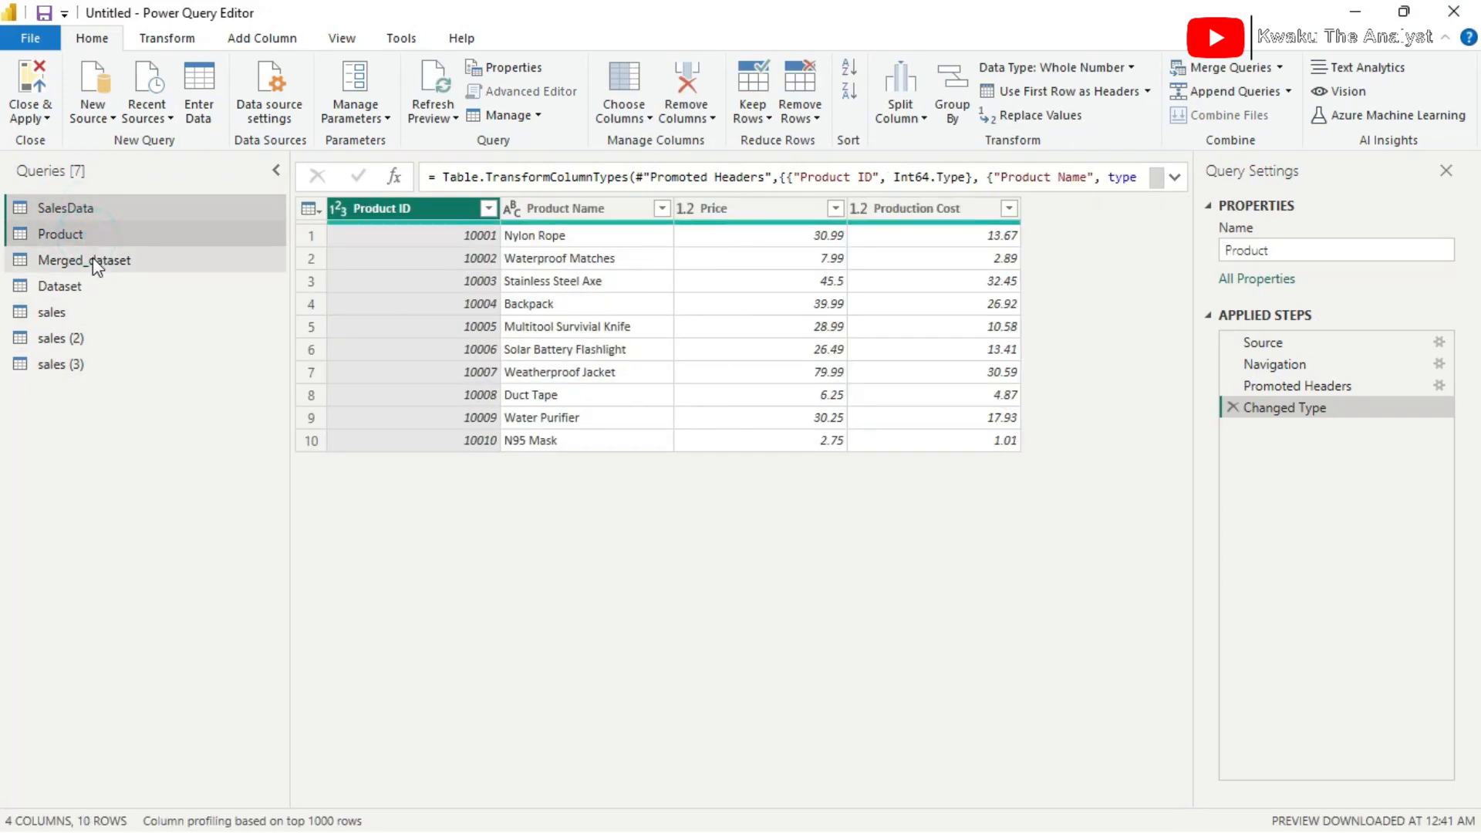
left_click(92, 259)
right_click(93, 257)
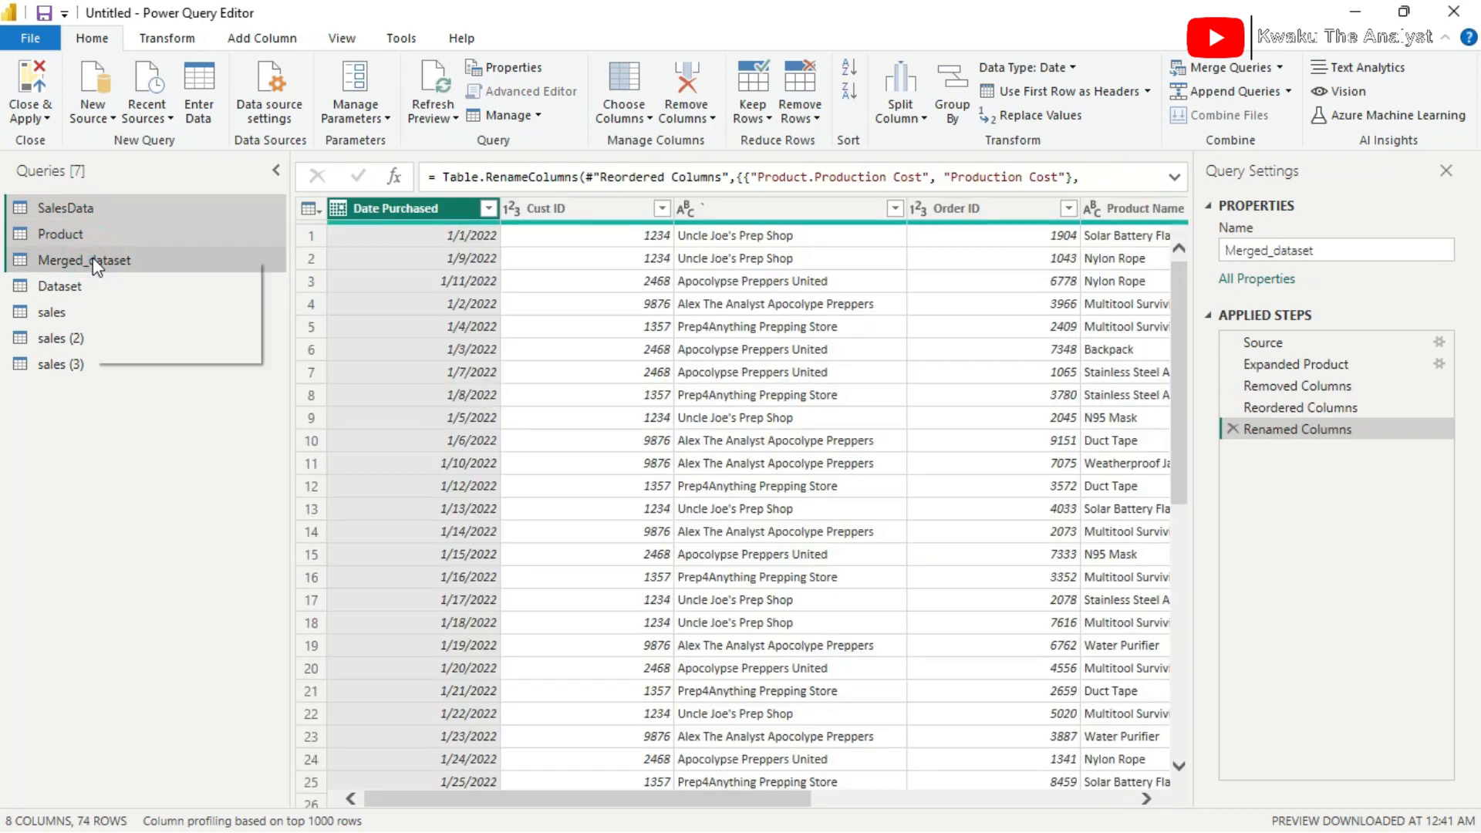
left_click(148, 327)
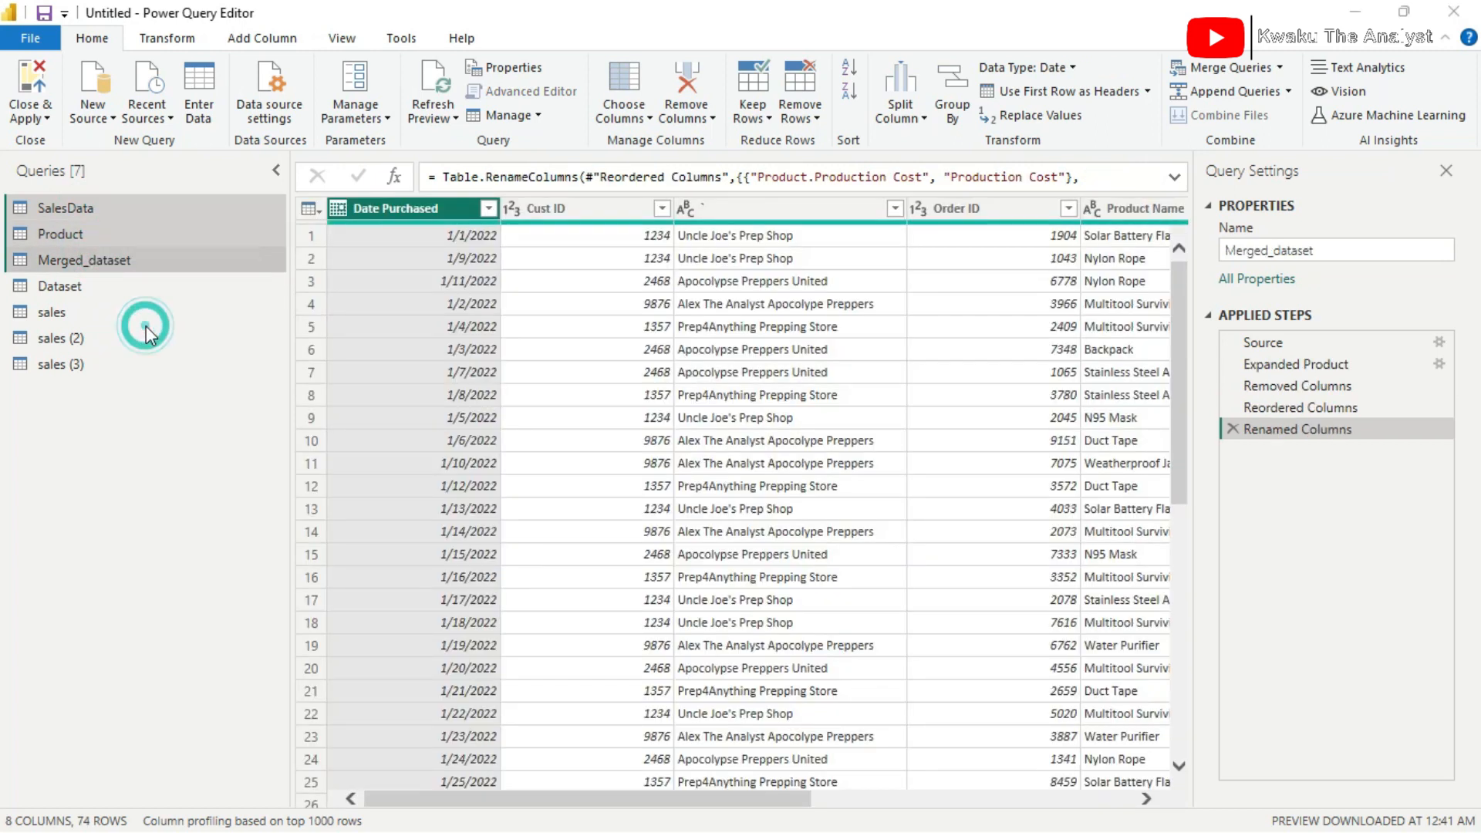
left_click(802, 472)
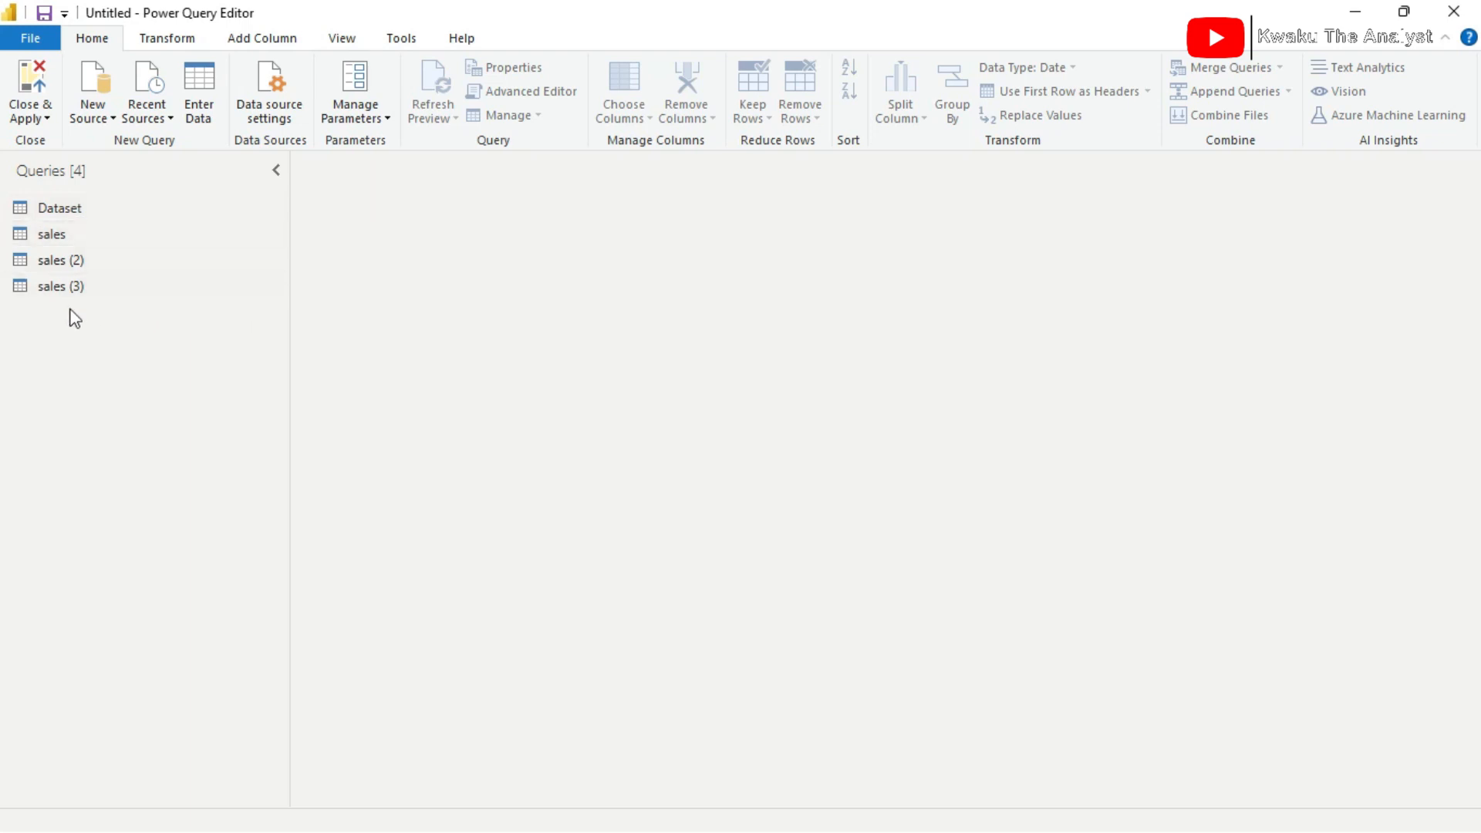
Append the Dataset, sales, sales (2) and sales (3) queries as a new query, using the three or more tables option.
left_click(81, 287)
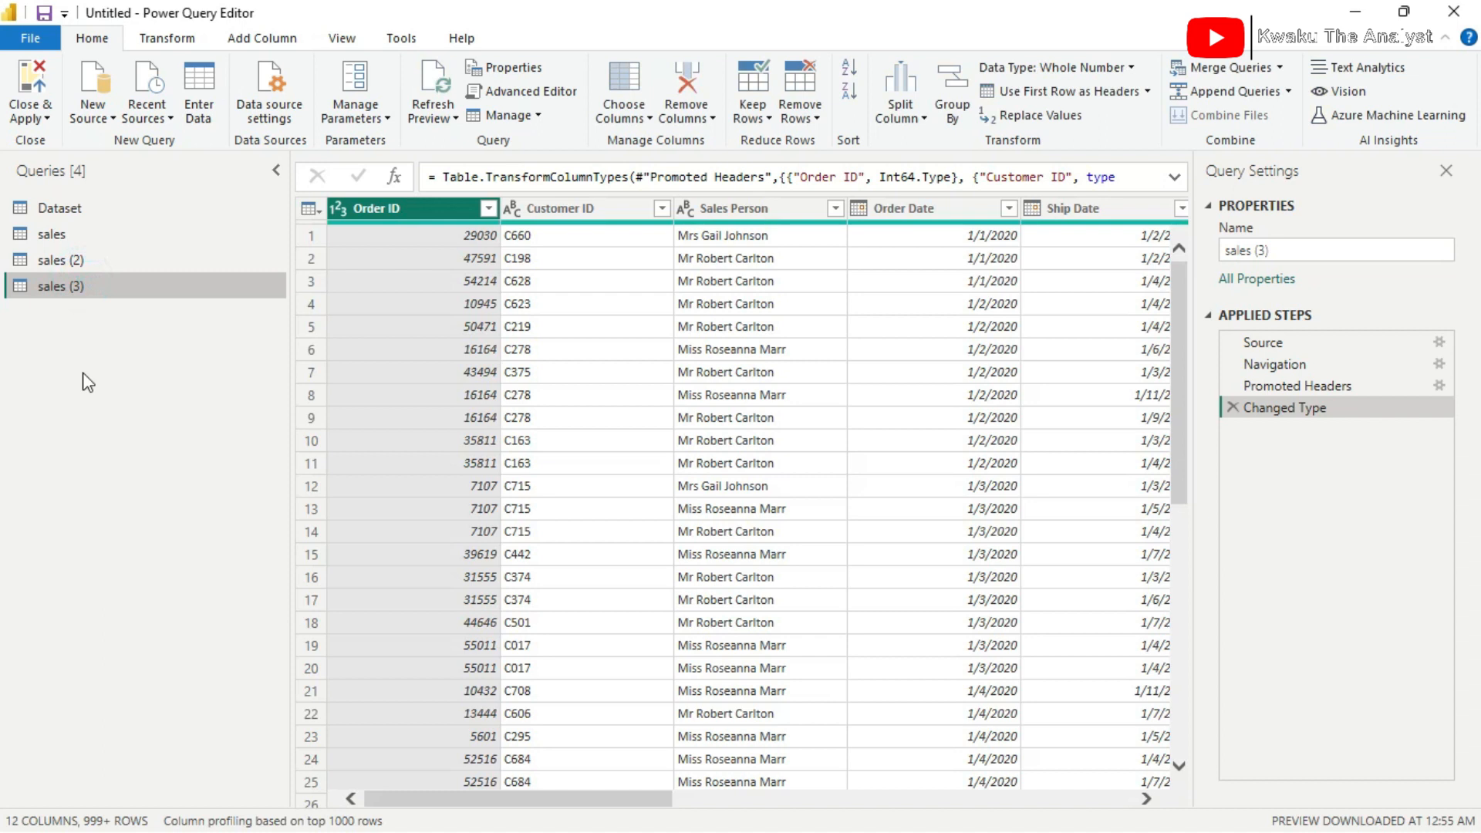
left_click(53, 211)
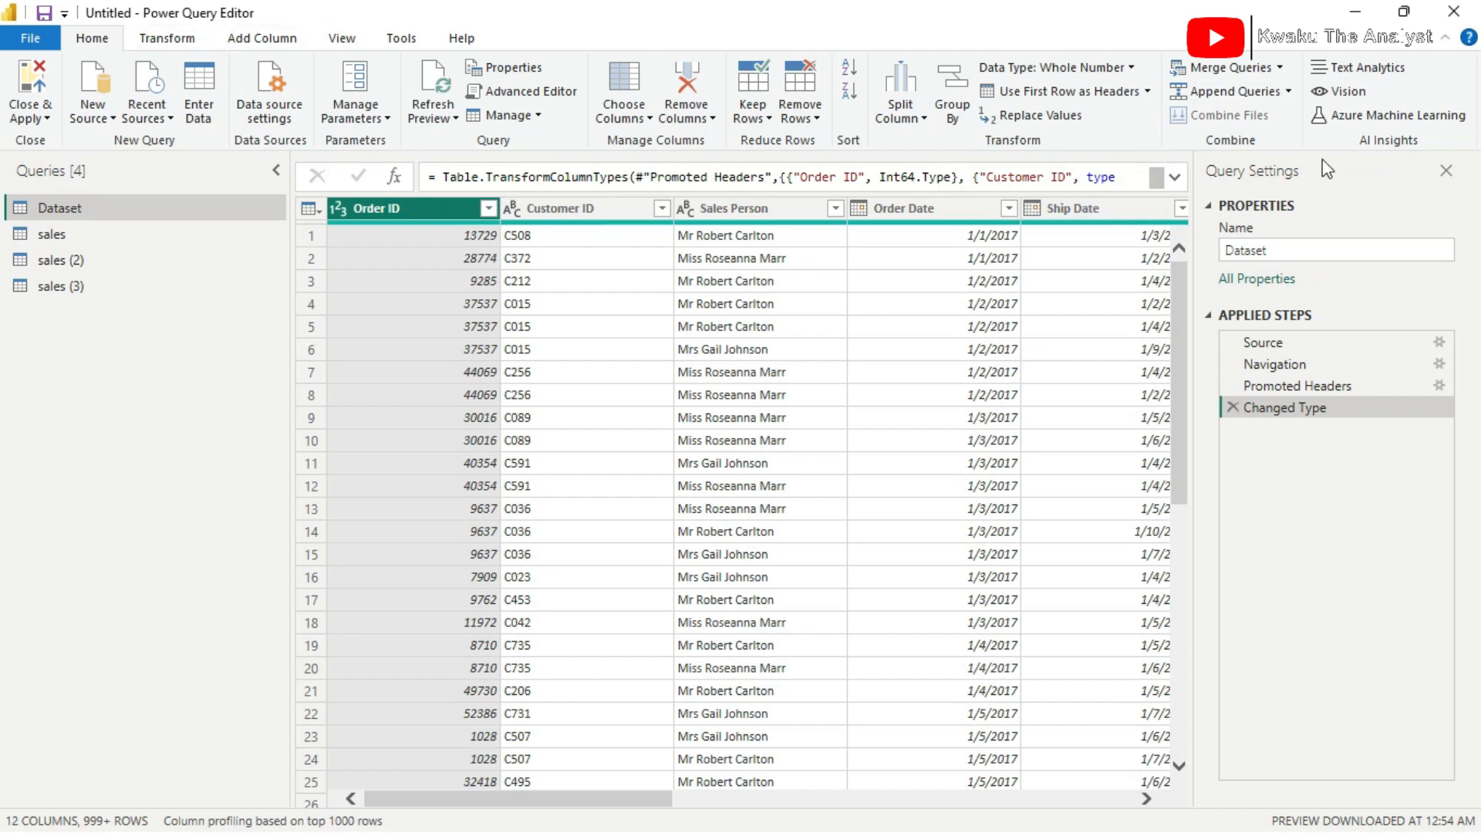
left_click(1289, 91)
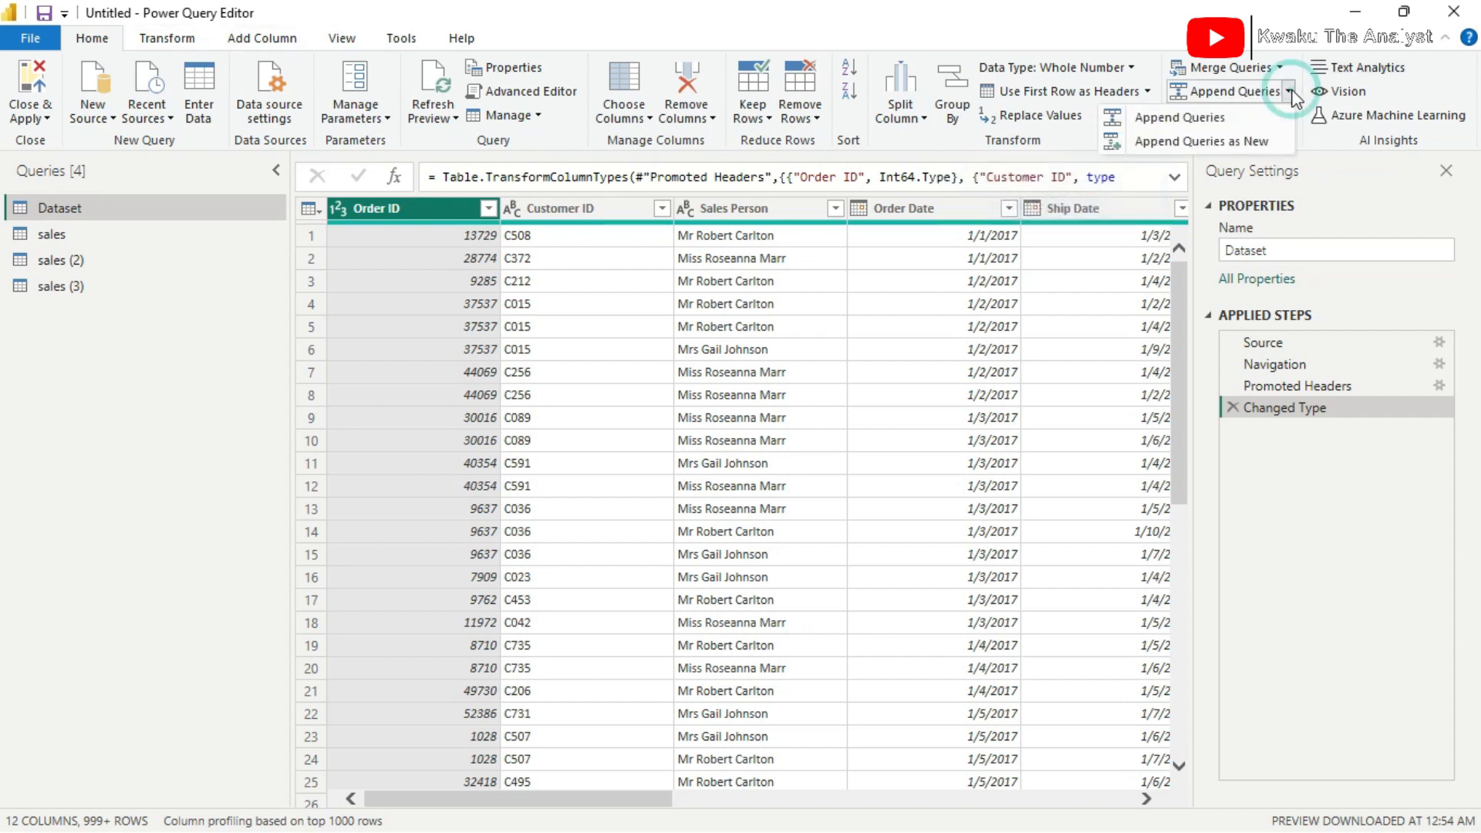
left_click(1209, 147)
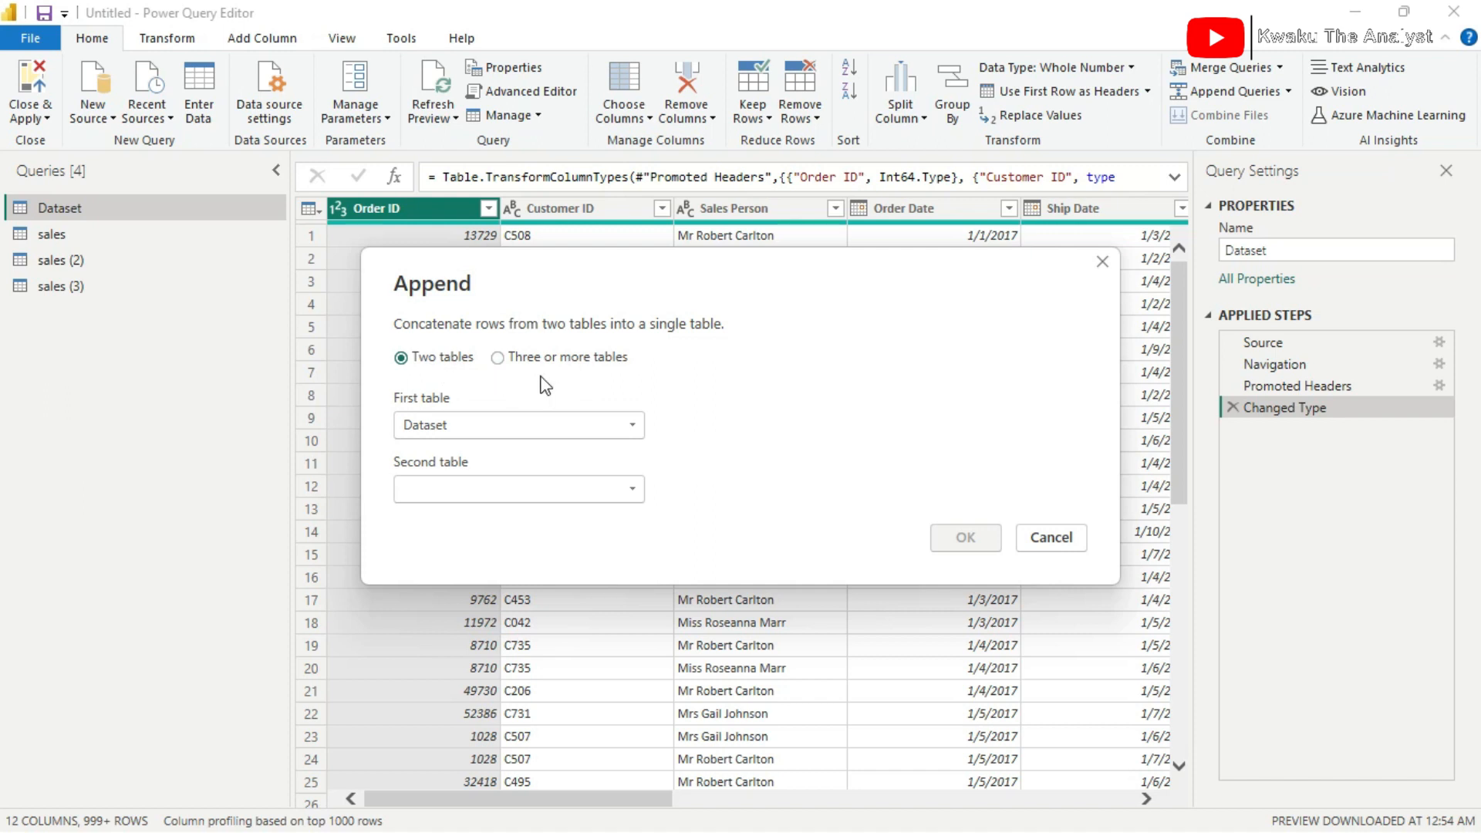
left_click(497, 358)
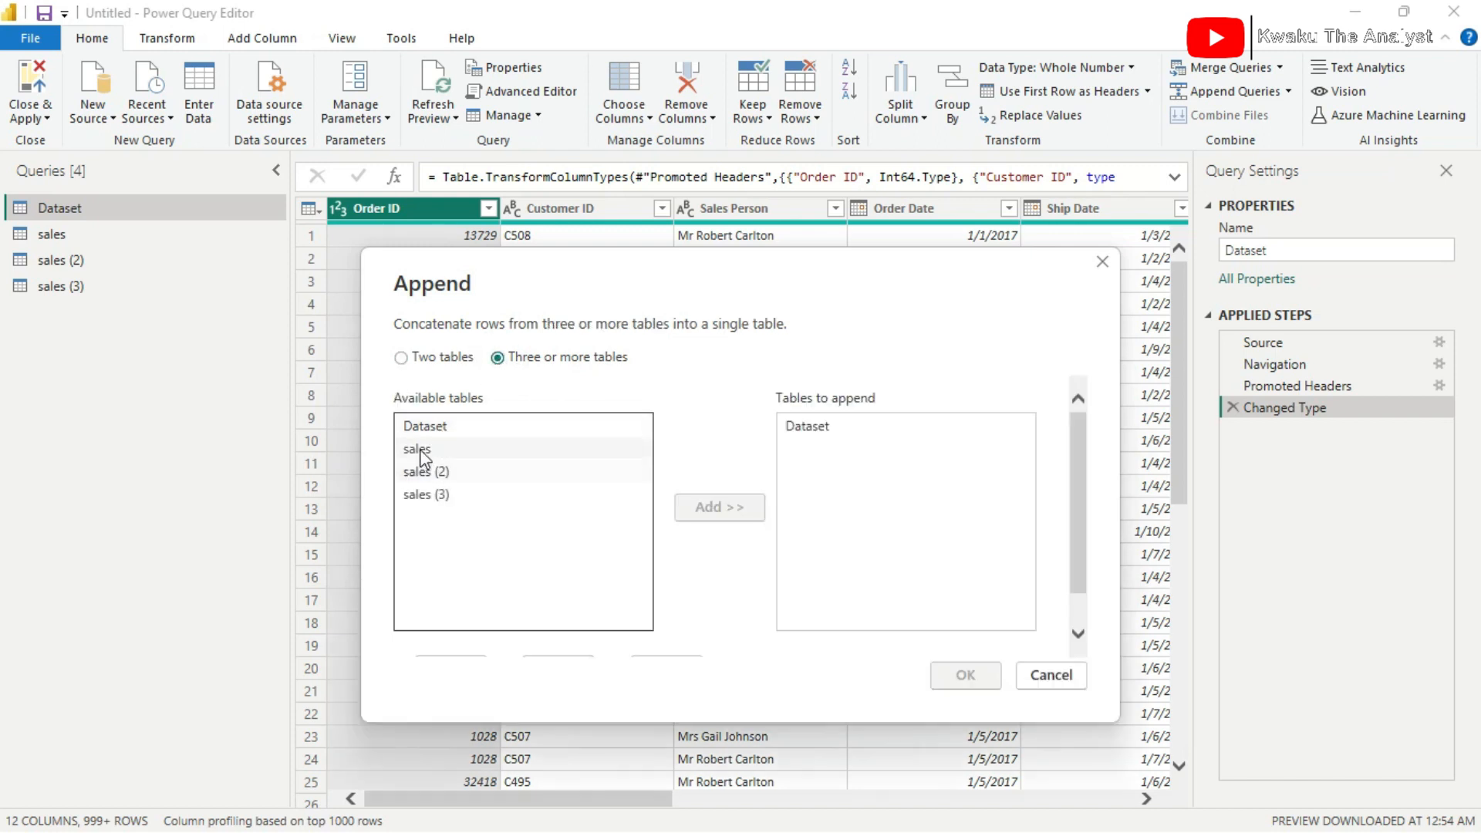
left_click(864, 429)
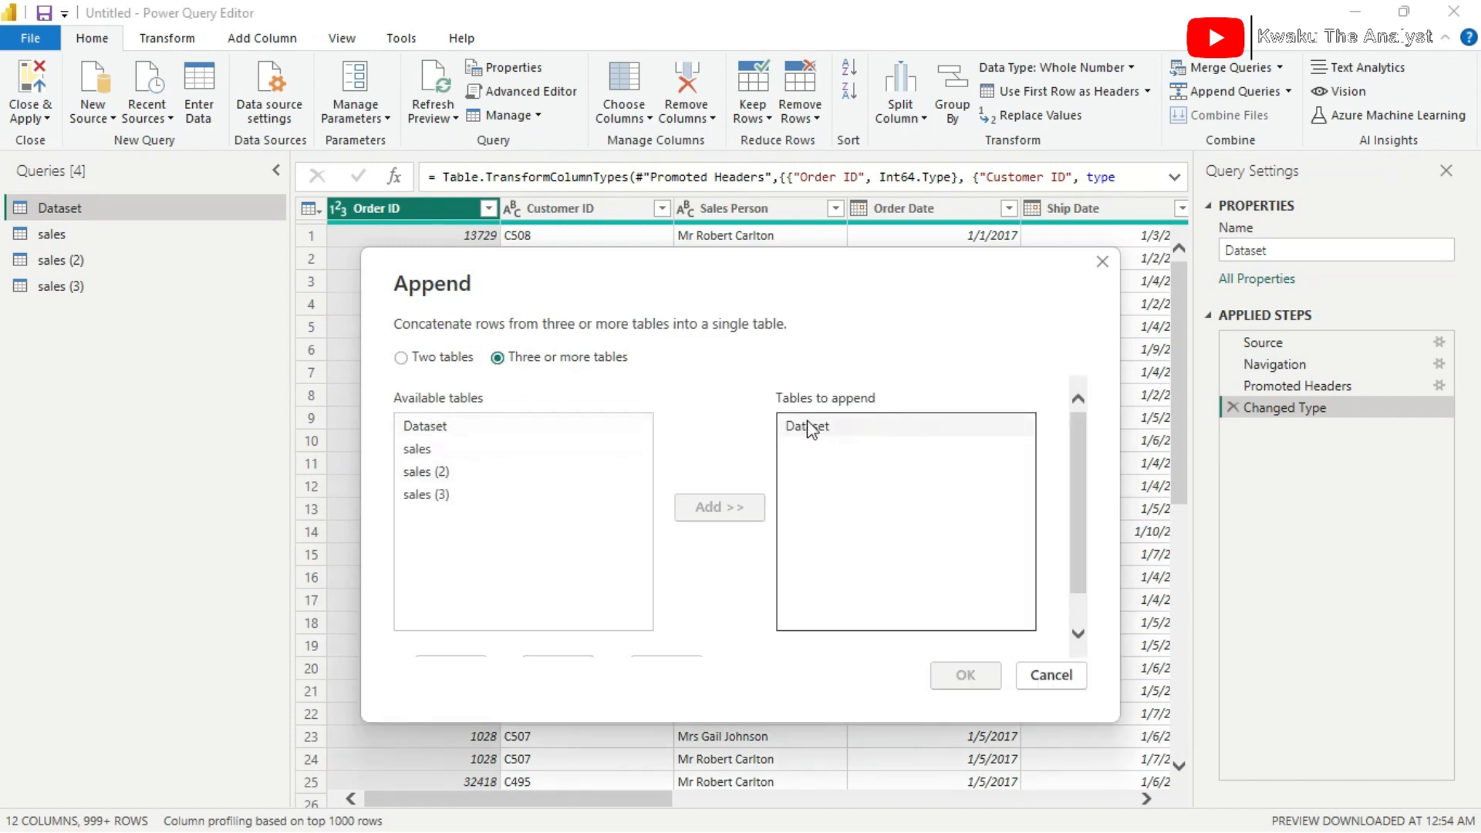
left_click(417, 451)
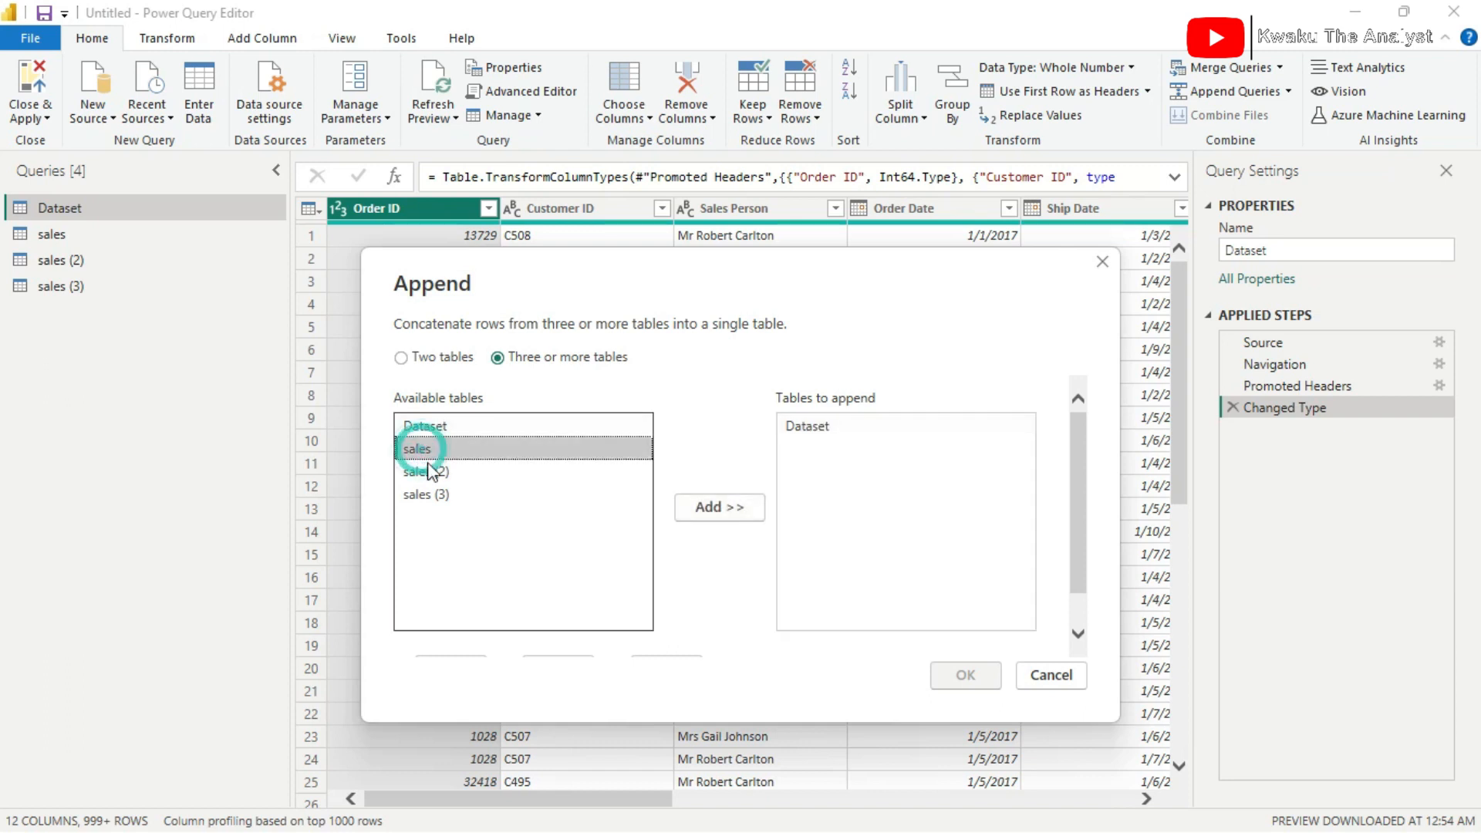
left_click(422, 473, "ctrl")
left_click(424, 495, "ctrl")
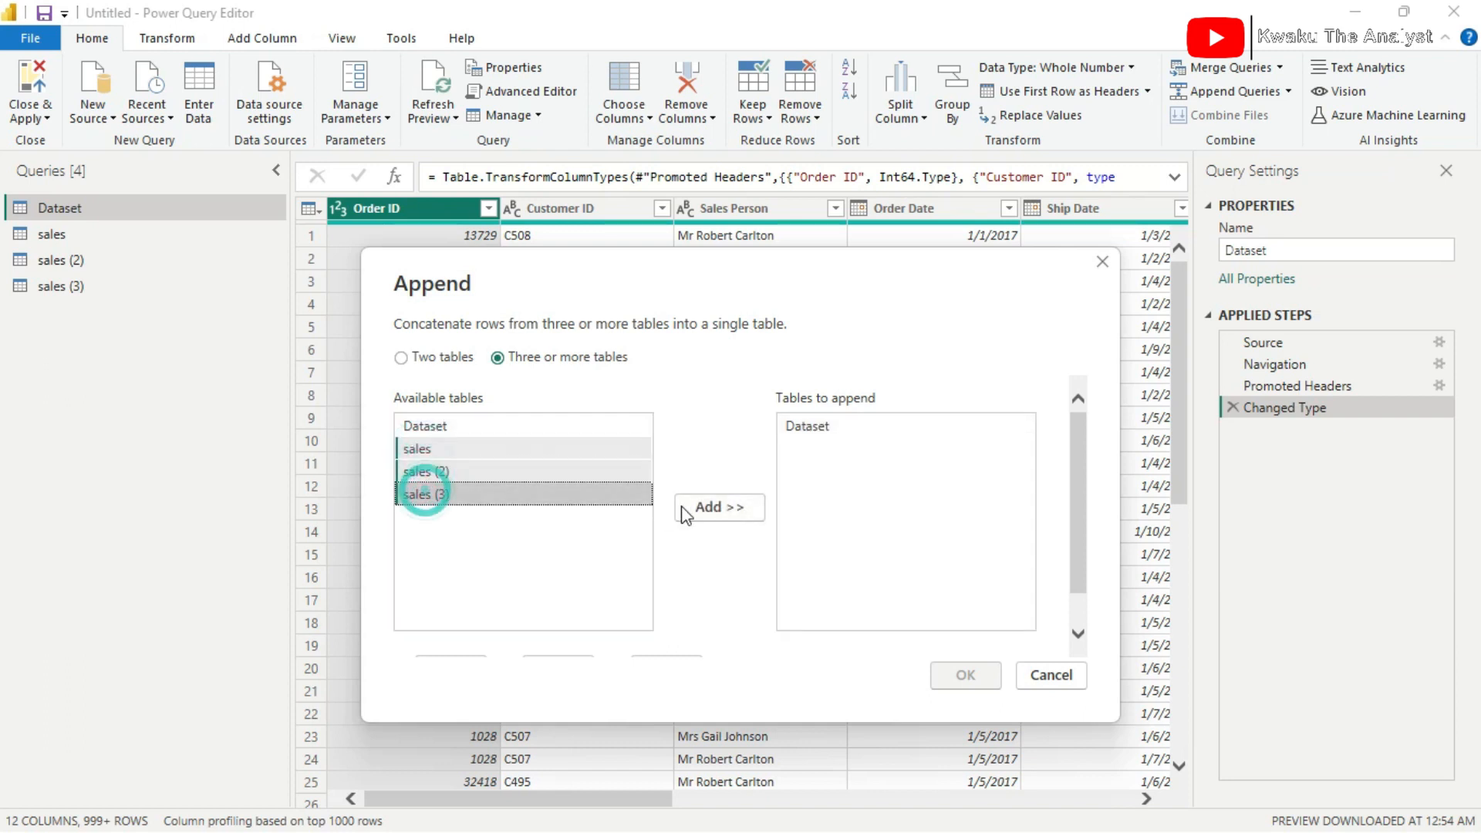
left_click(715, 511)
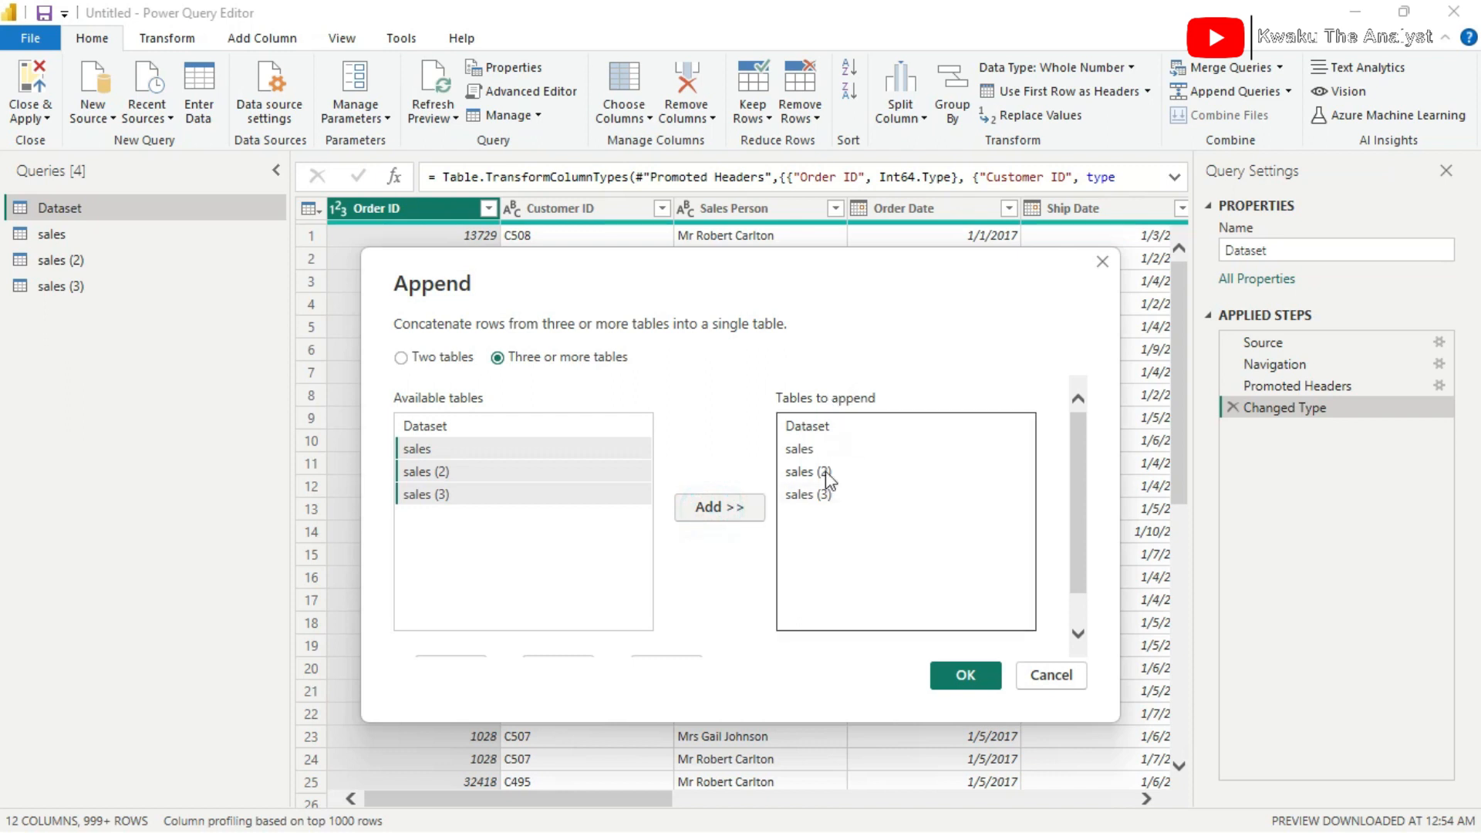
left_click(968, 676)
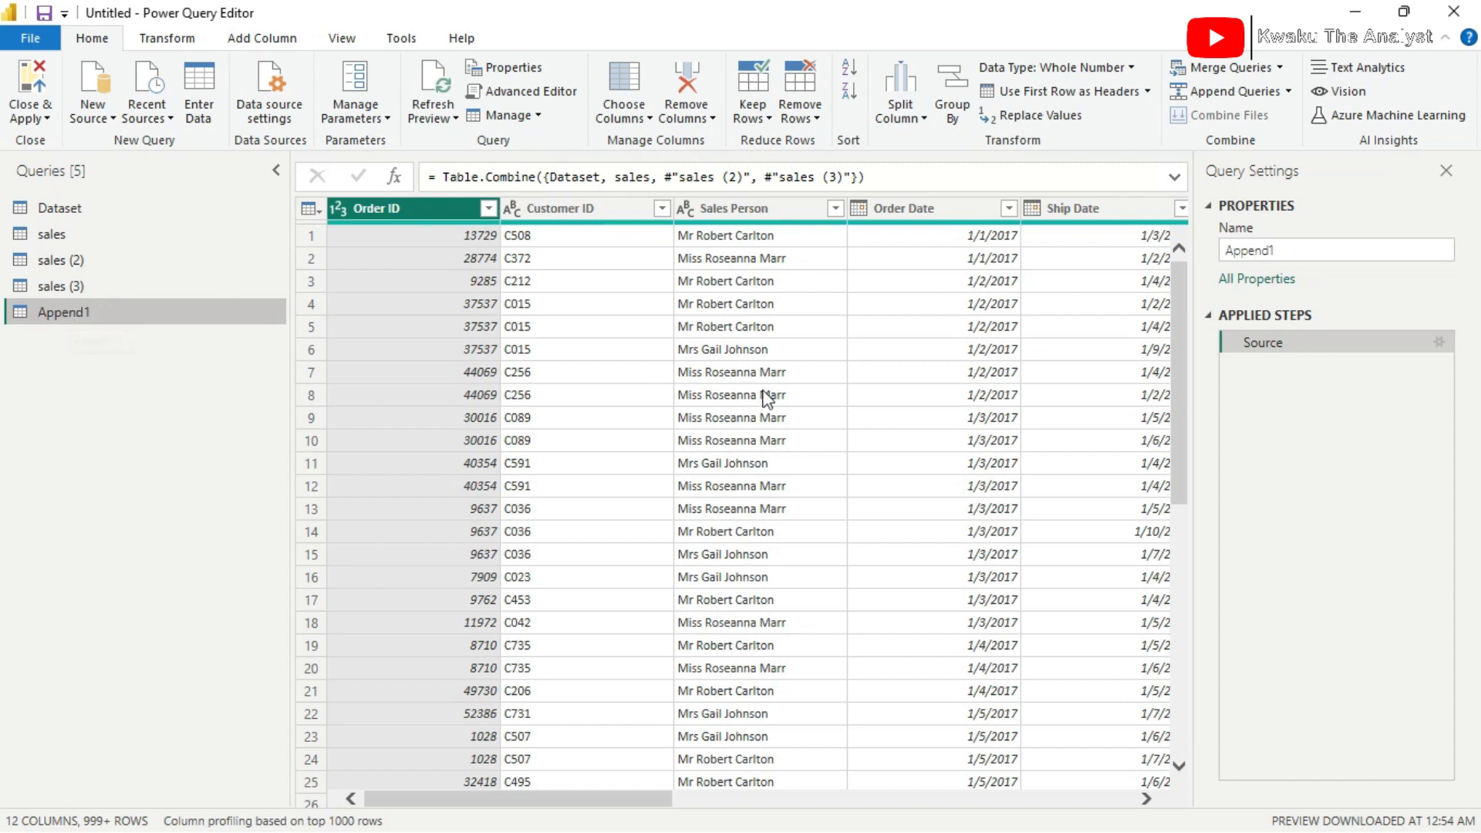
Examine the appended query's columns from Order ID across to Ship Mode.
scroll(763, 397, "right", 5)
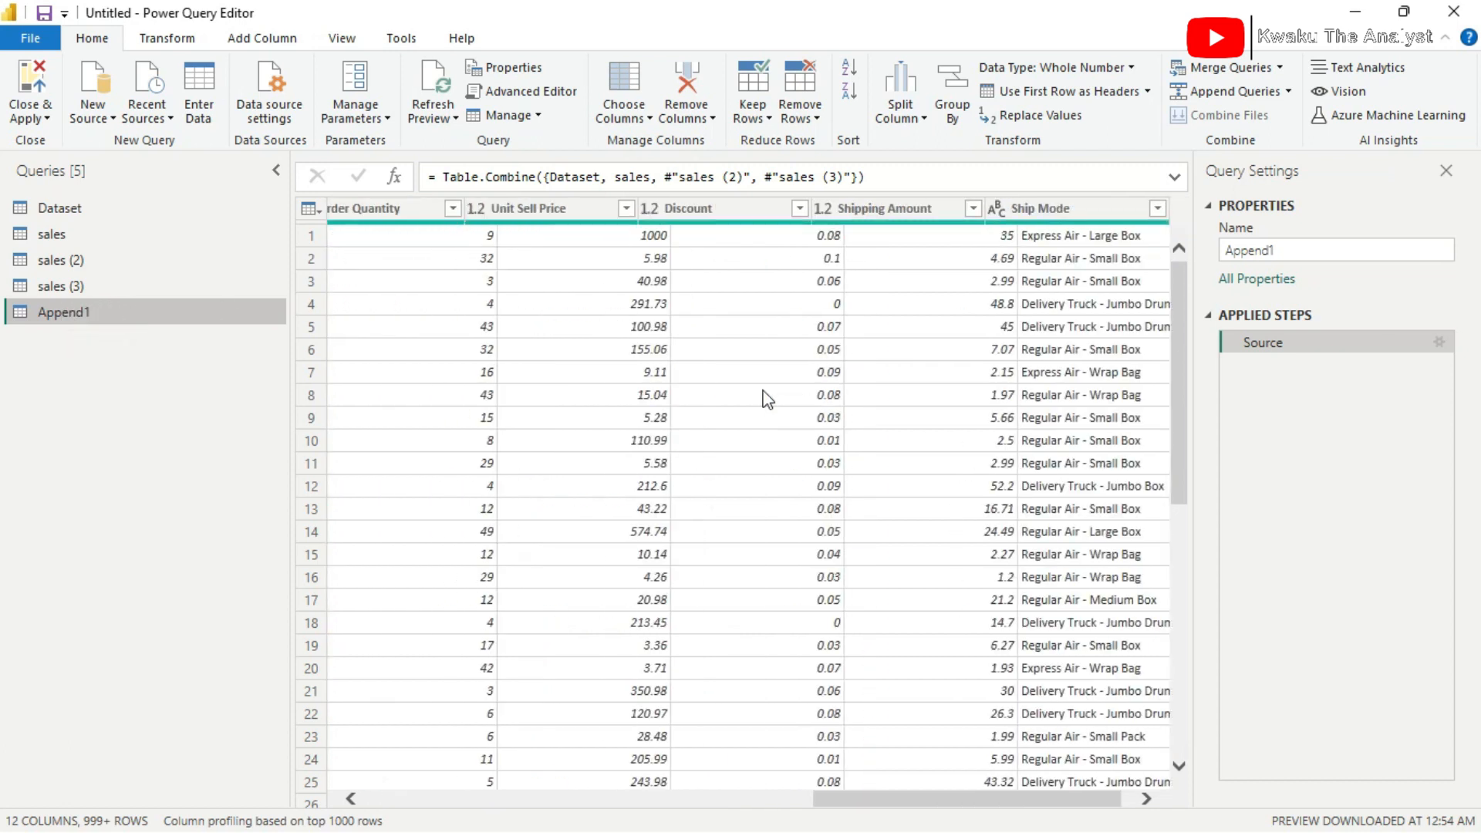
scroll(766, 398, "left", 5)
scroll(766, 397, "right", 5)
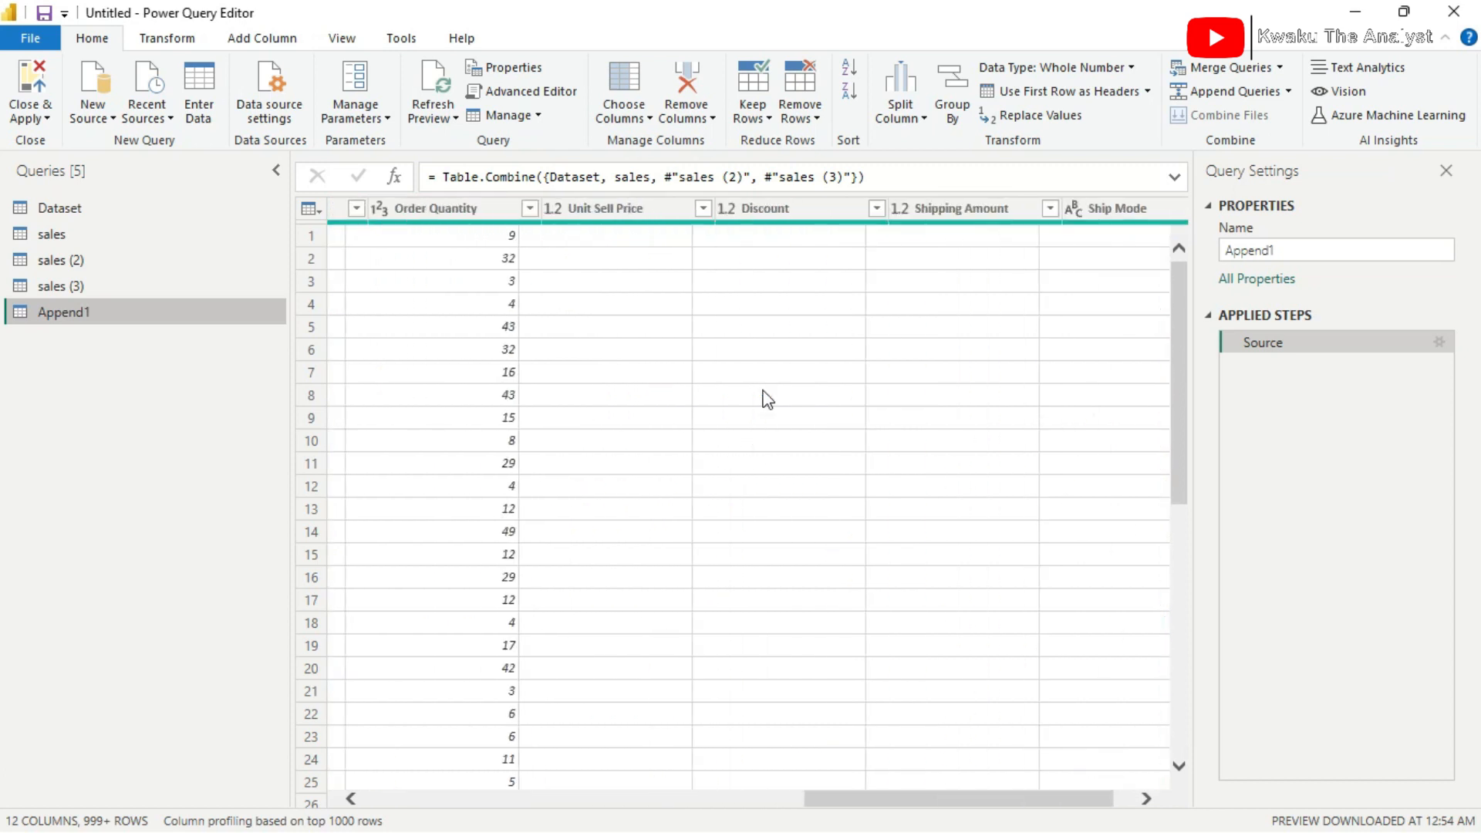
scroll(766, 398, "left", 3)
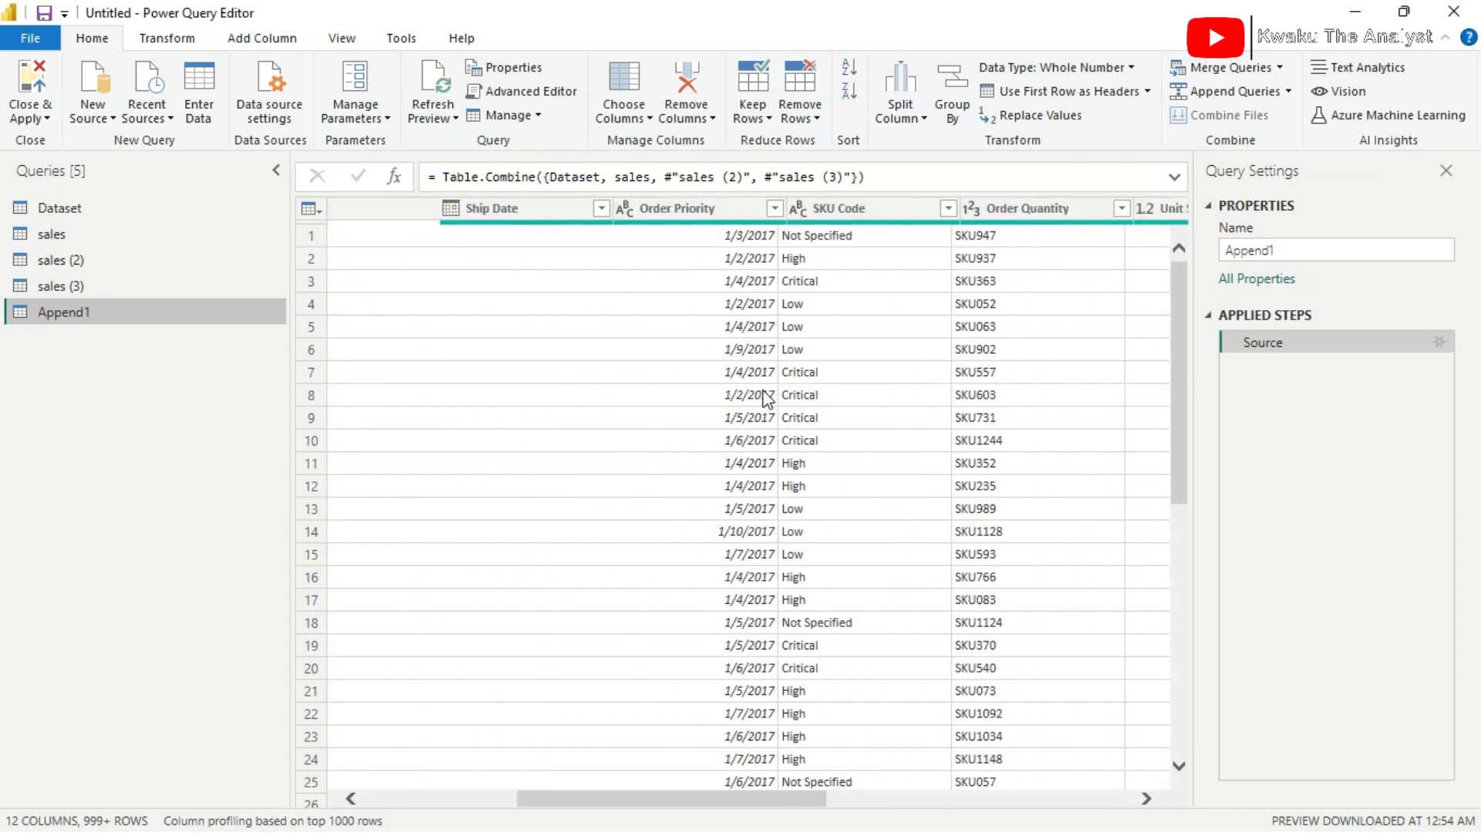
Review the combined query's order date, quantity, price, discount and shipping columns, and return to the Order ID column.
scroll(766, 397, "left", 3)
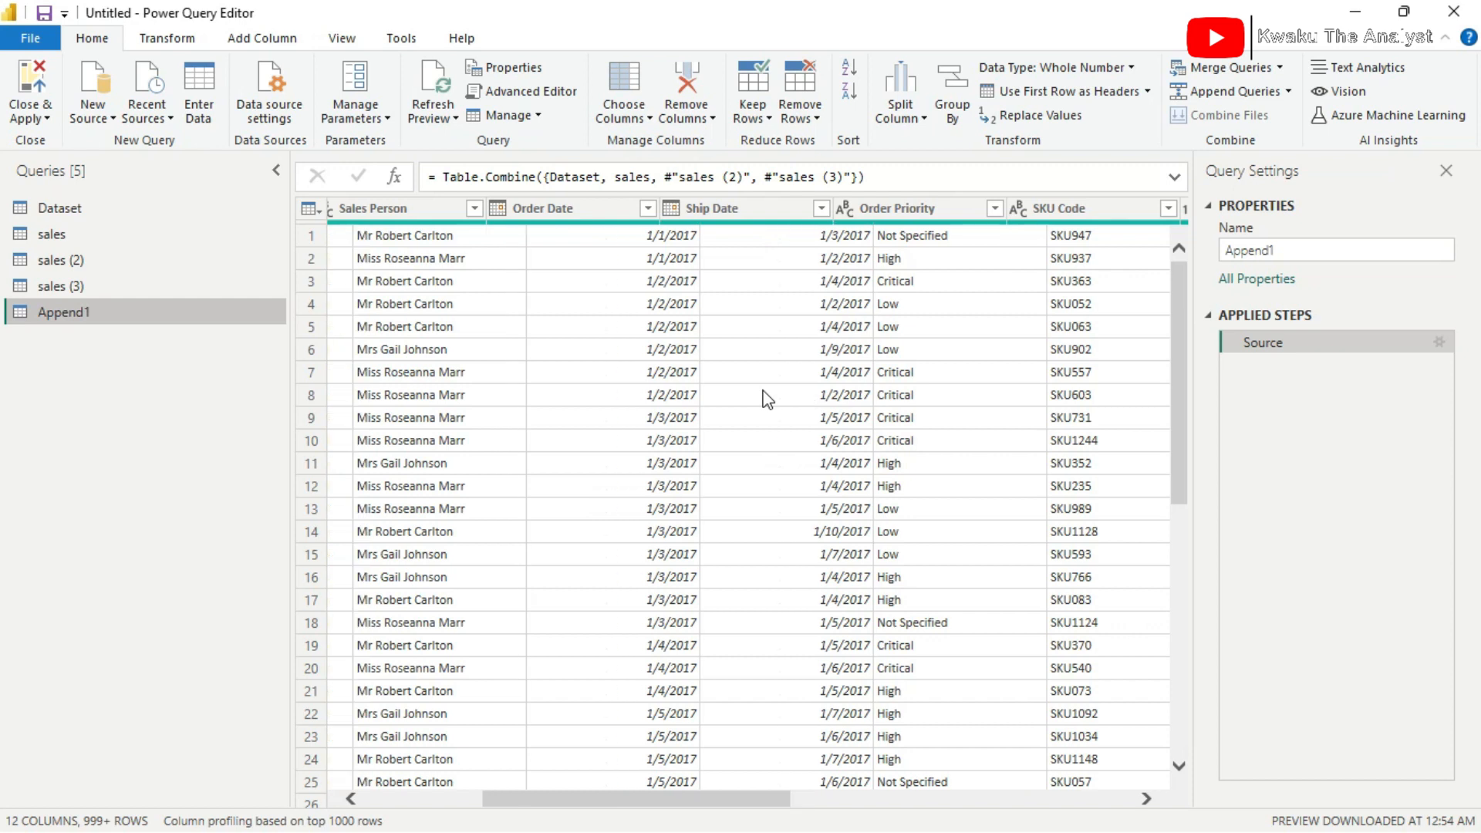
scroll(767, 397, "right", 4)
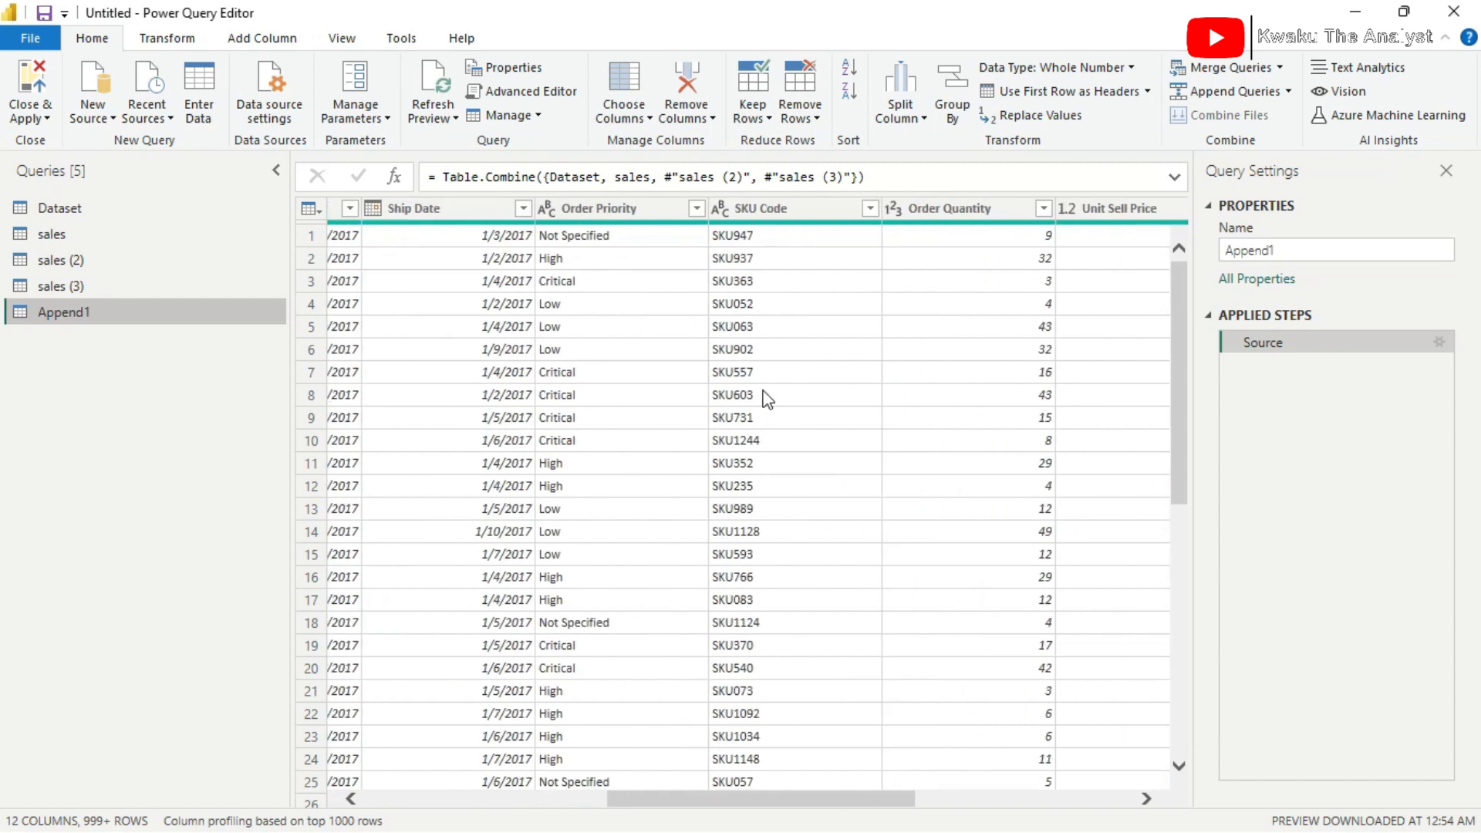
scroll(766, 397, "right", 3)
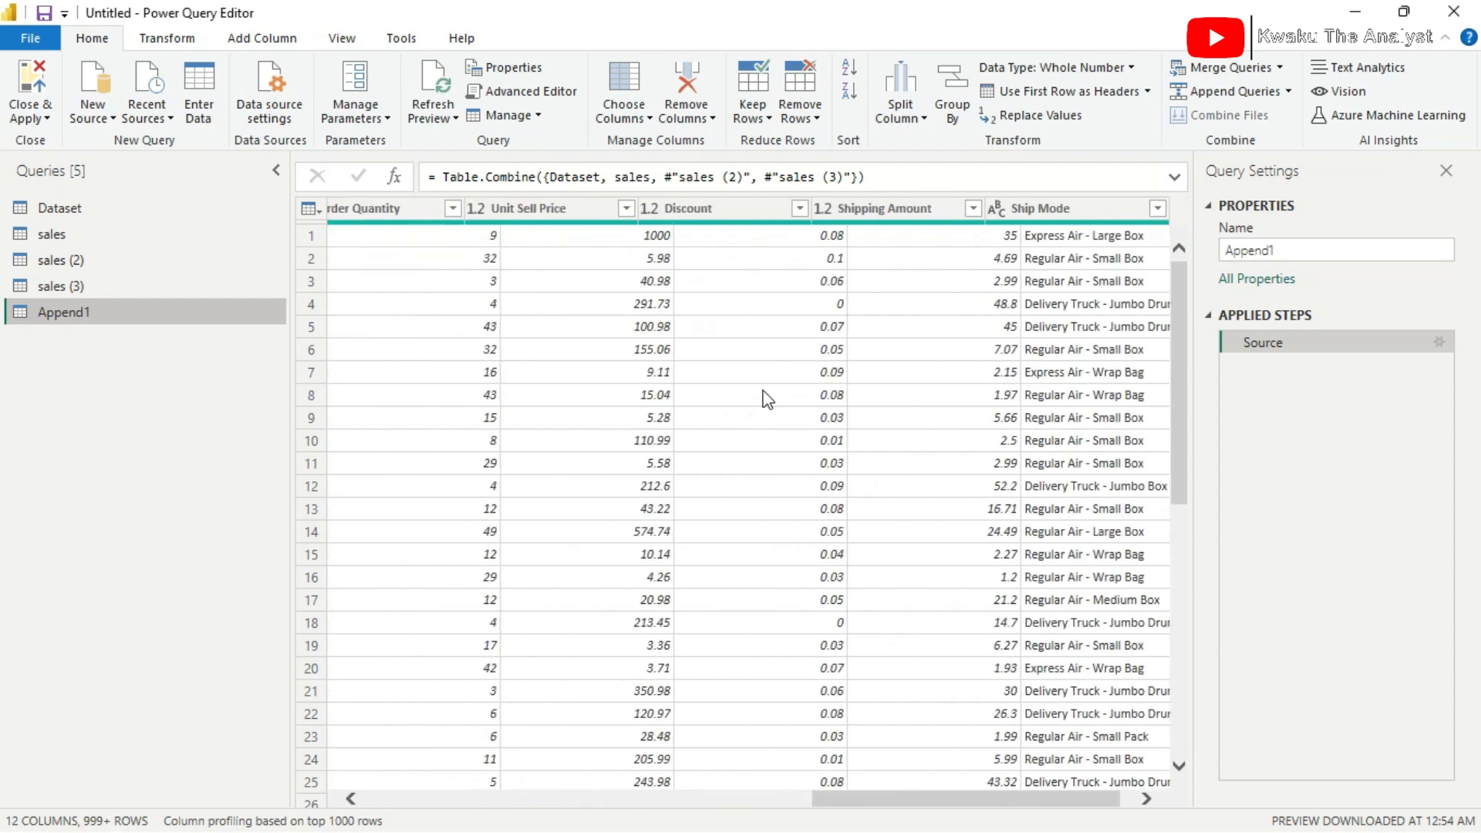
scroll(766, 398, "left", 5)
scroll(766, 397, "right", 3)
scroll(766, 397, "left", 3)
scroll(766, 397, "right", 4)
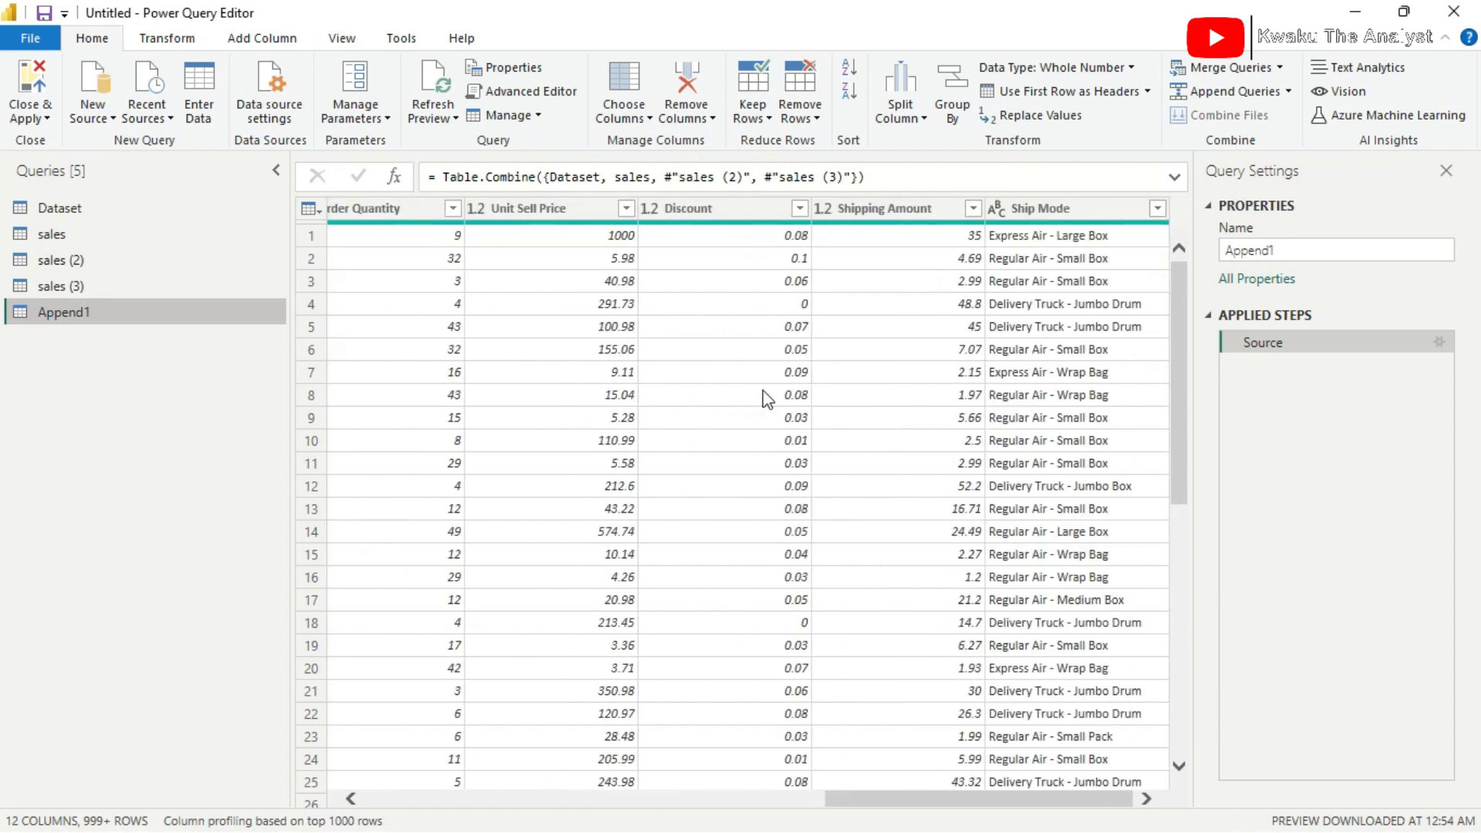
scroll(766, 397, "left", 4)
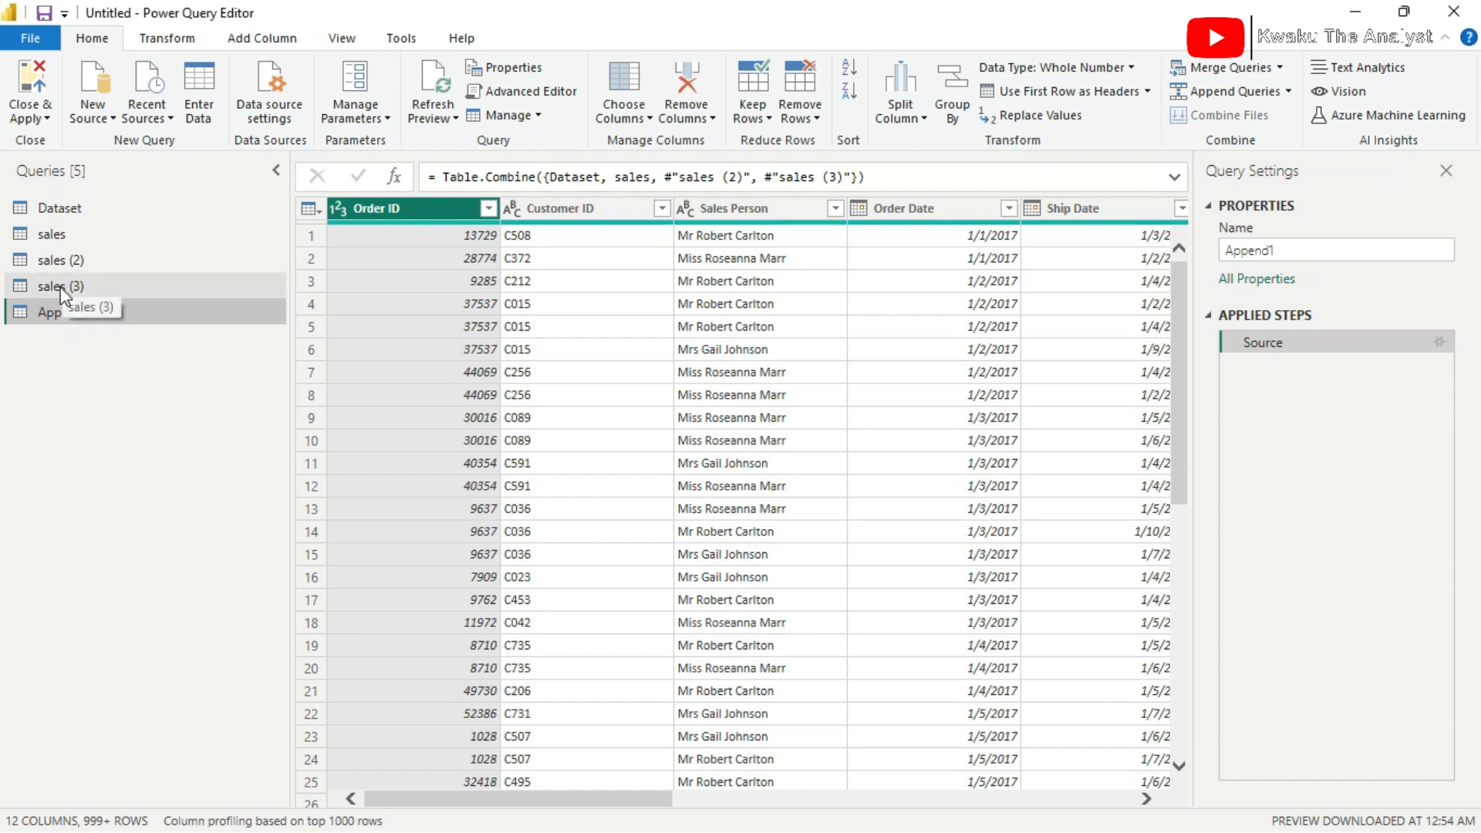
Close Power Query and apply the queries to the model, and show the Append1 table in Power BI Desktop's Table view.
left_click(47, 118)
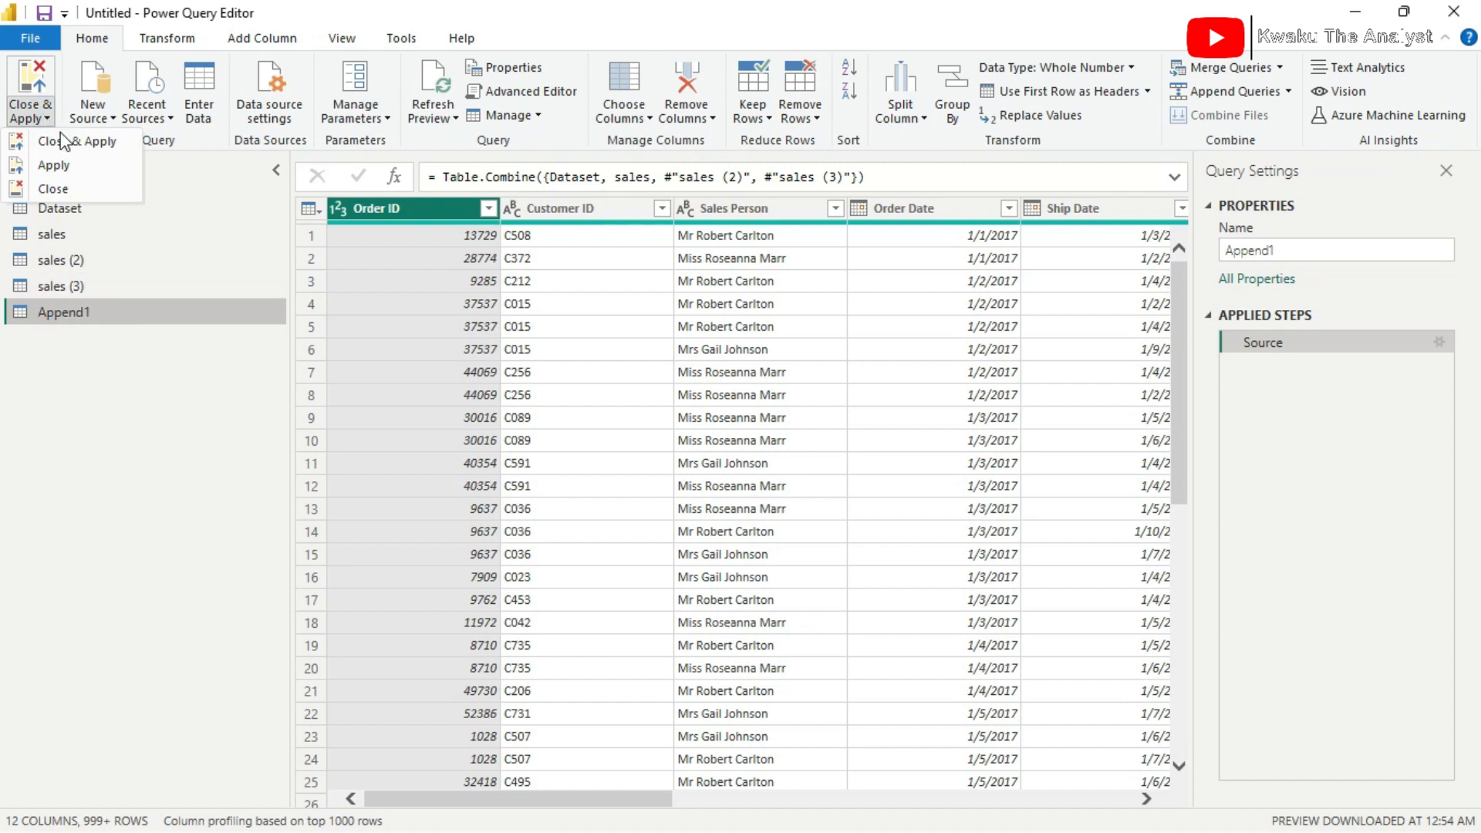
left_click(60, 141)
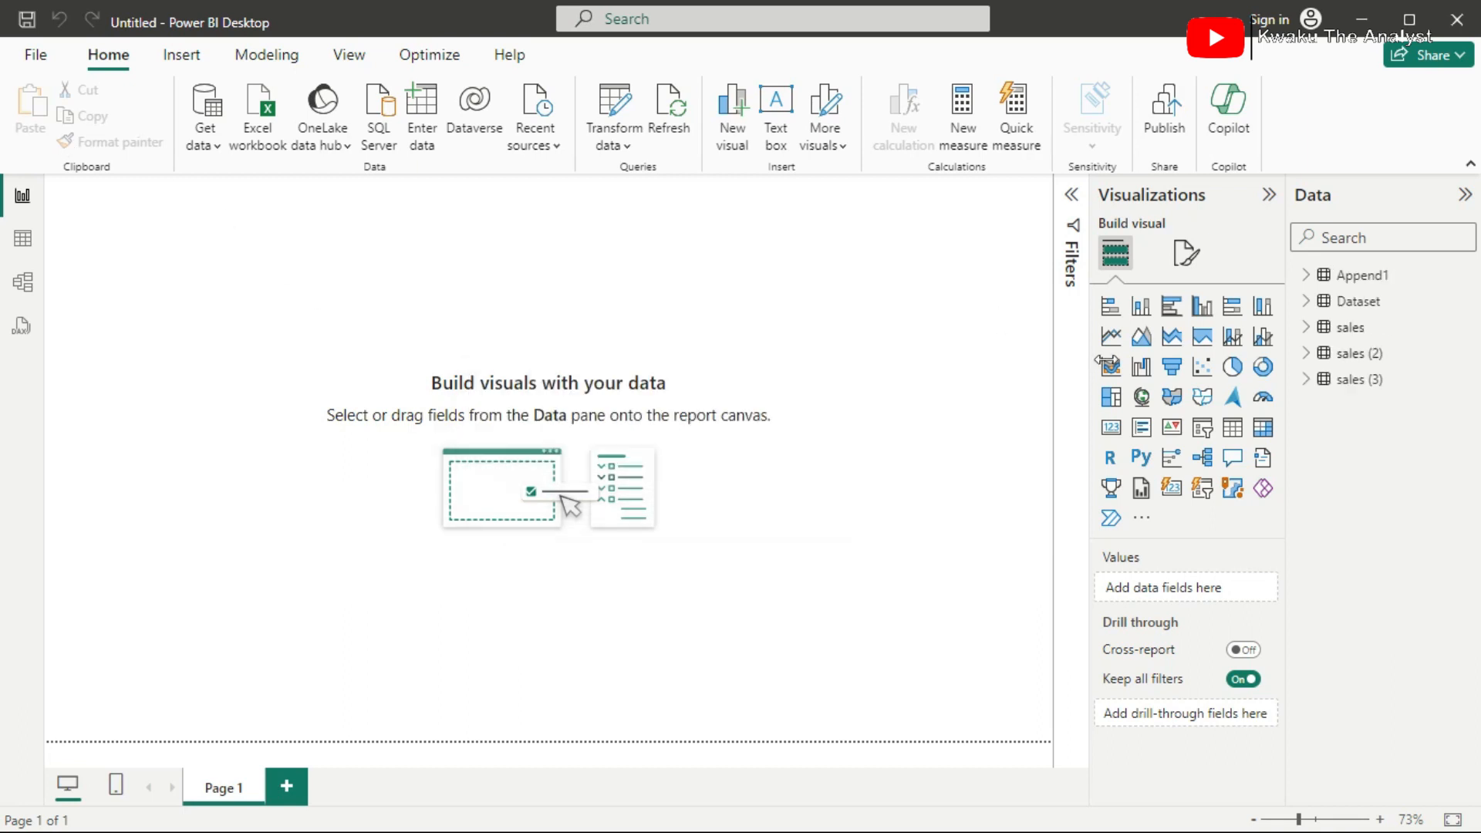
left_click(1359, 276)
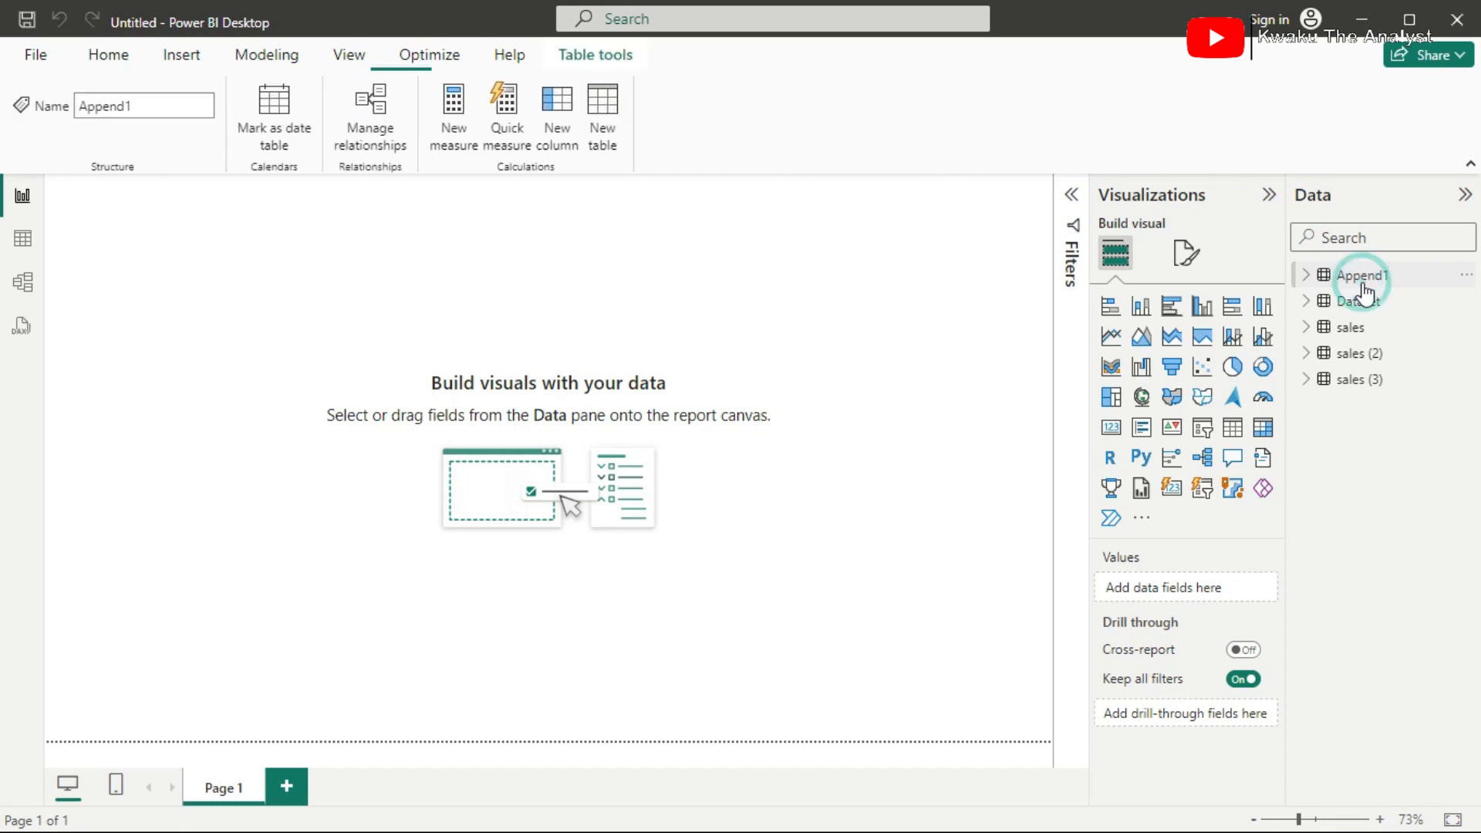
left_click(24, 245)
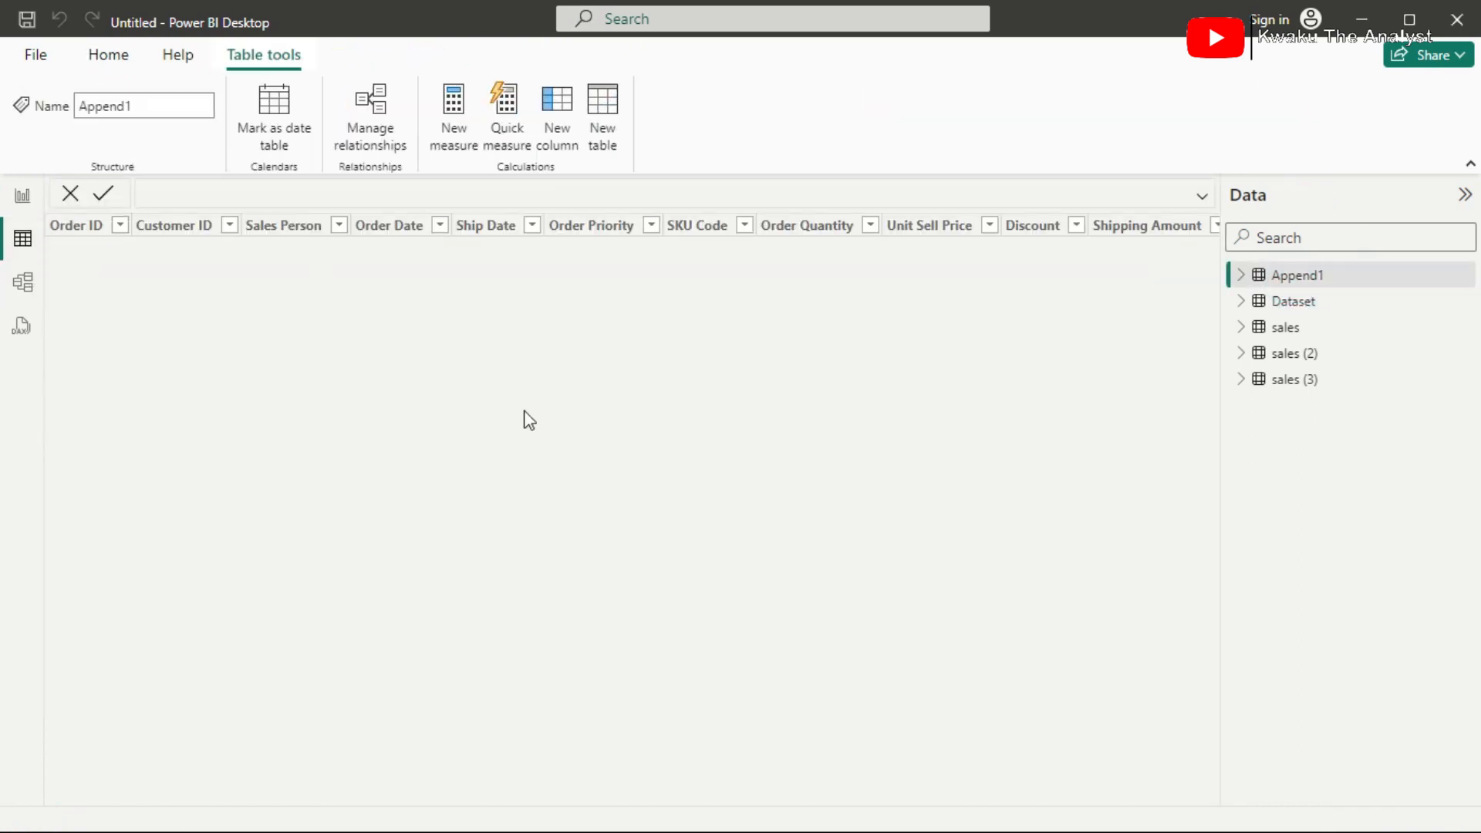
Check which dates the Order Date filter list of Append1 covers, leave the filter unchanged and return to the Report view.
left_click(531, 227)
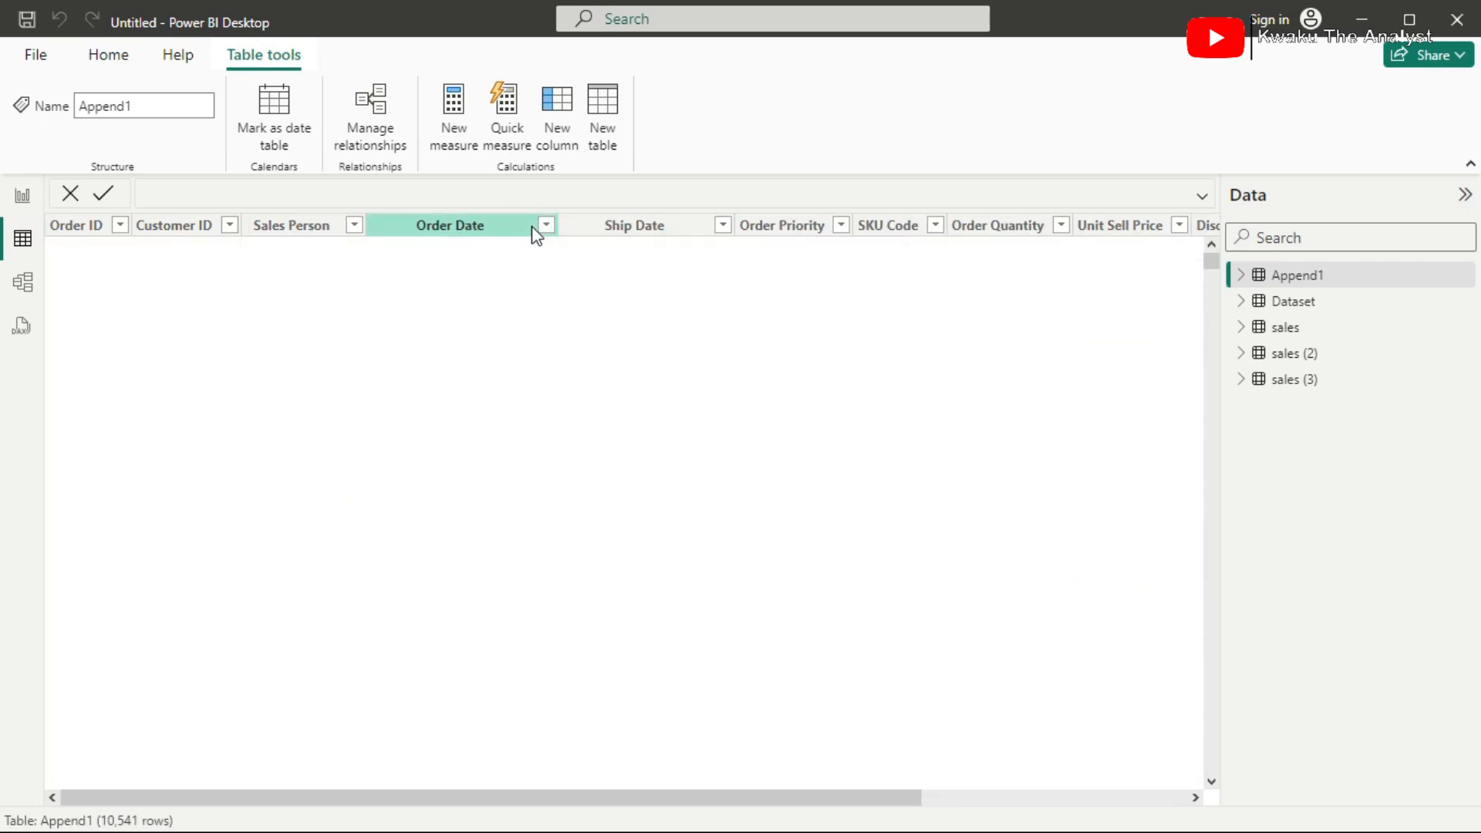
left_click(546, 227)
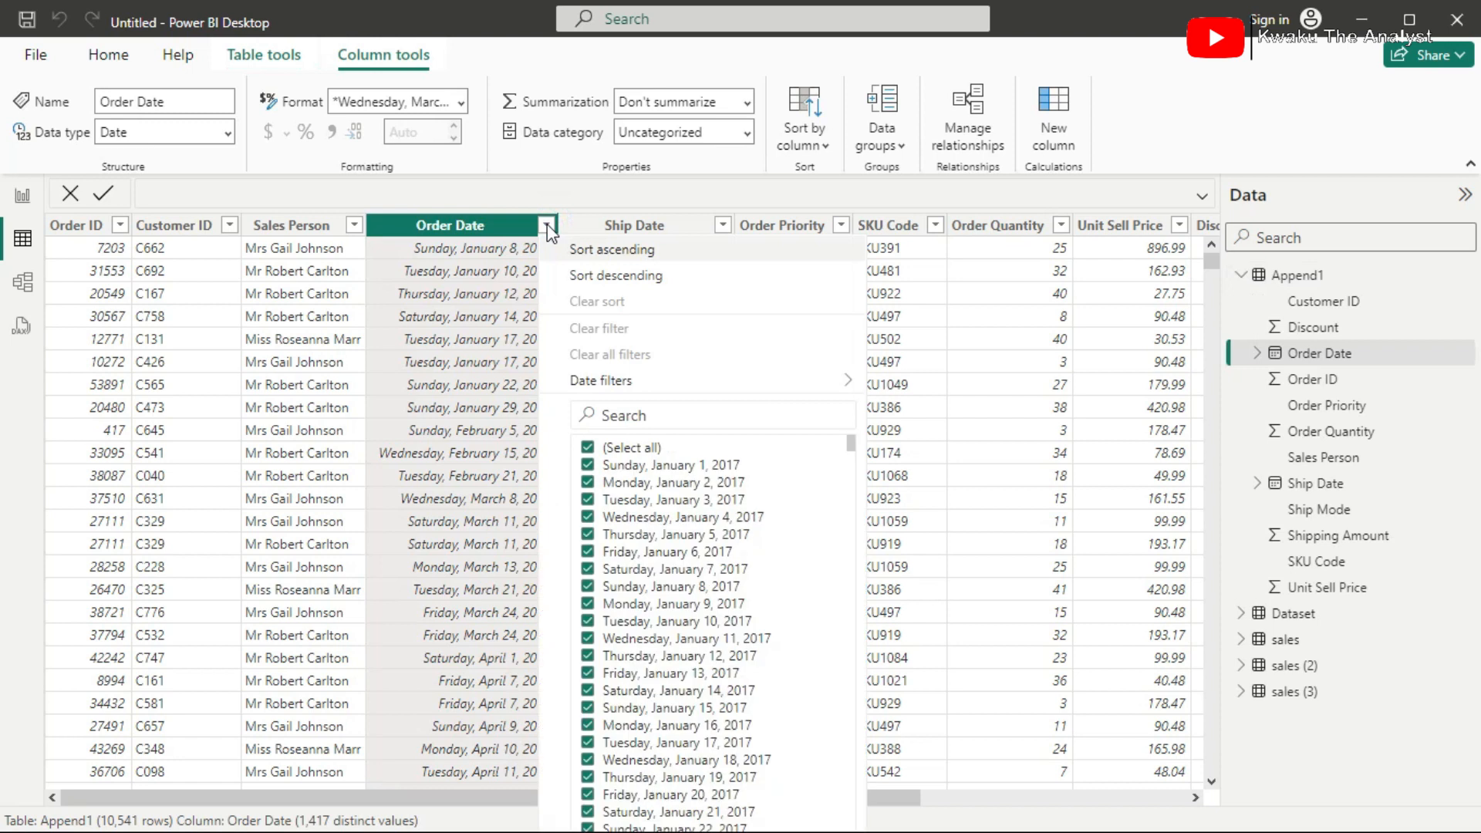
scroll(780, 658, "down", 9)
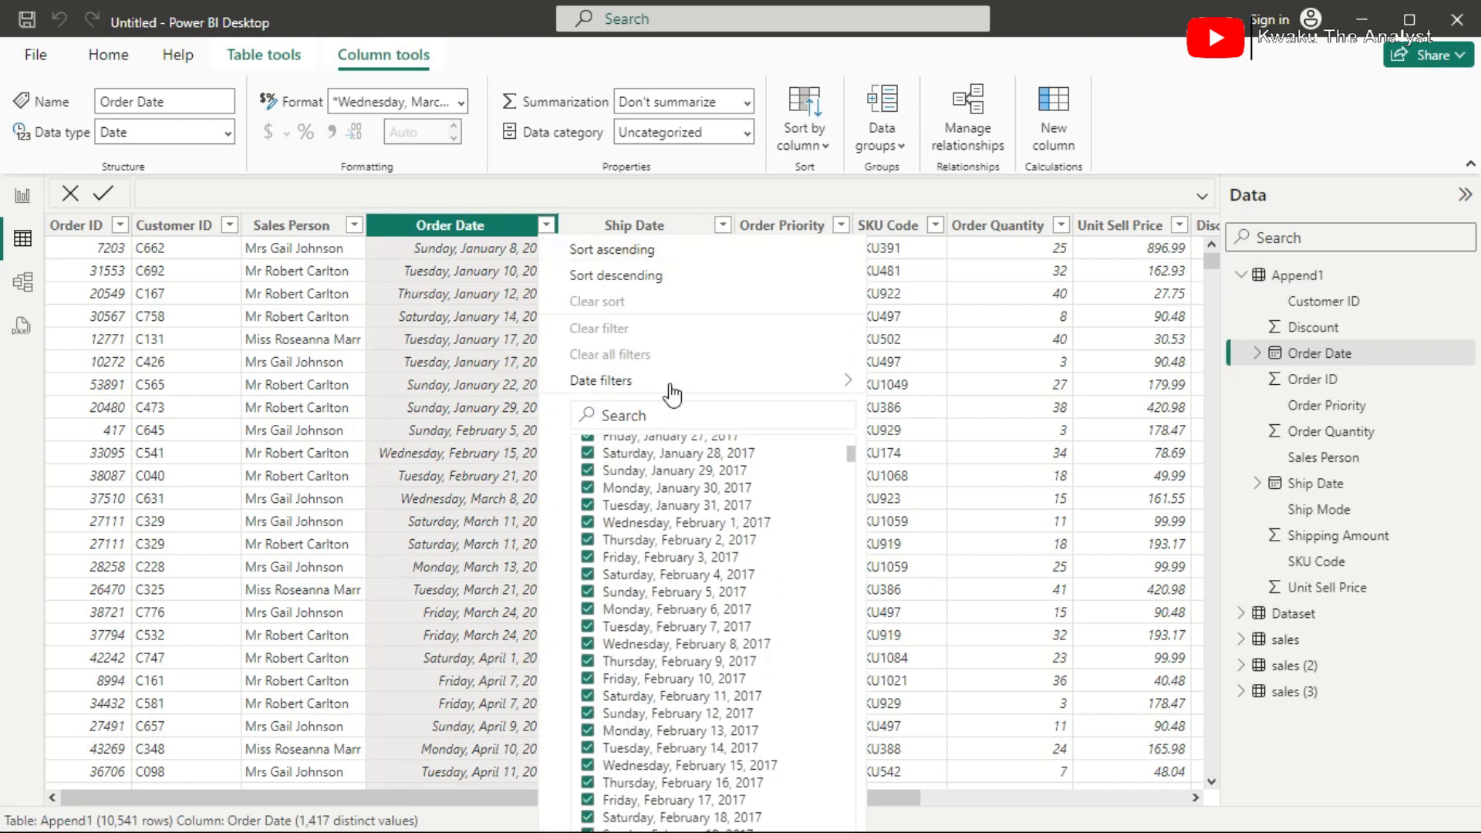
scroll(775, 651, "down", 20)
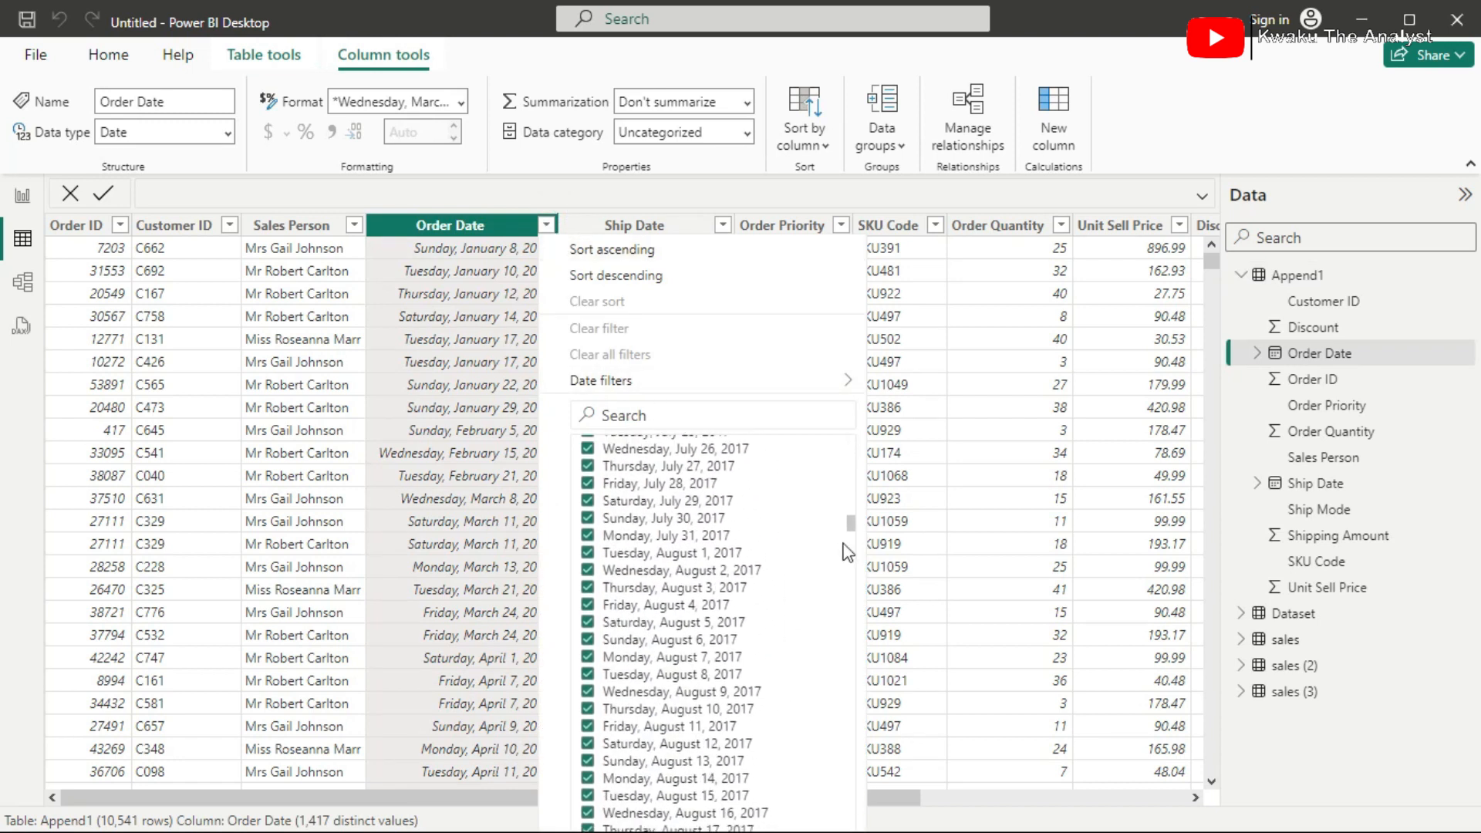
scroll(851, 523, "up", 8)
left_click(852, 512)
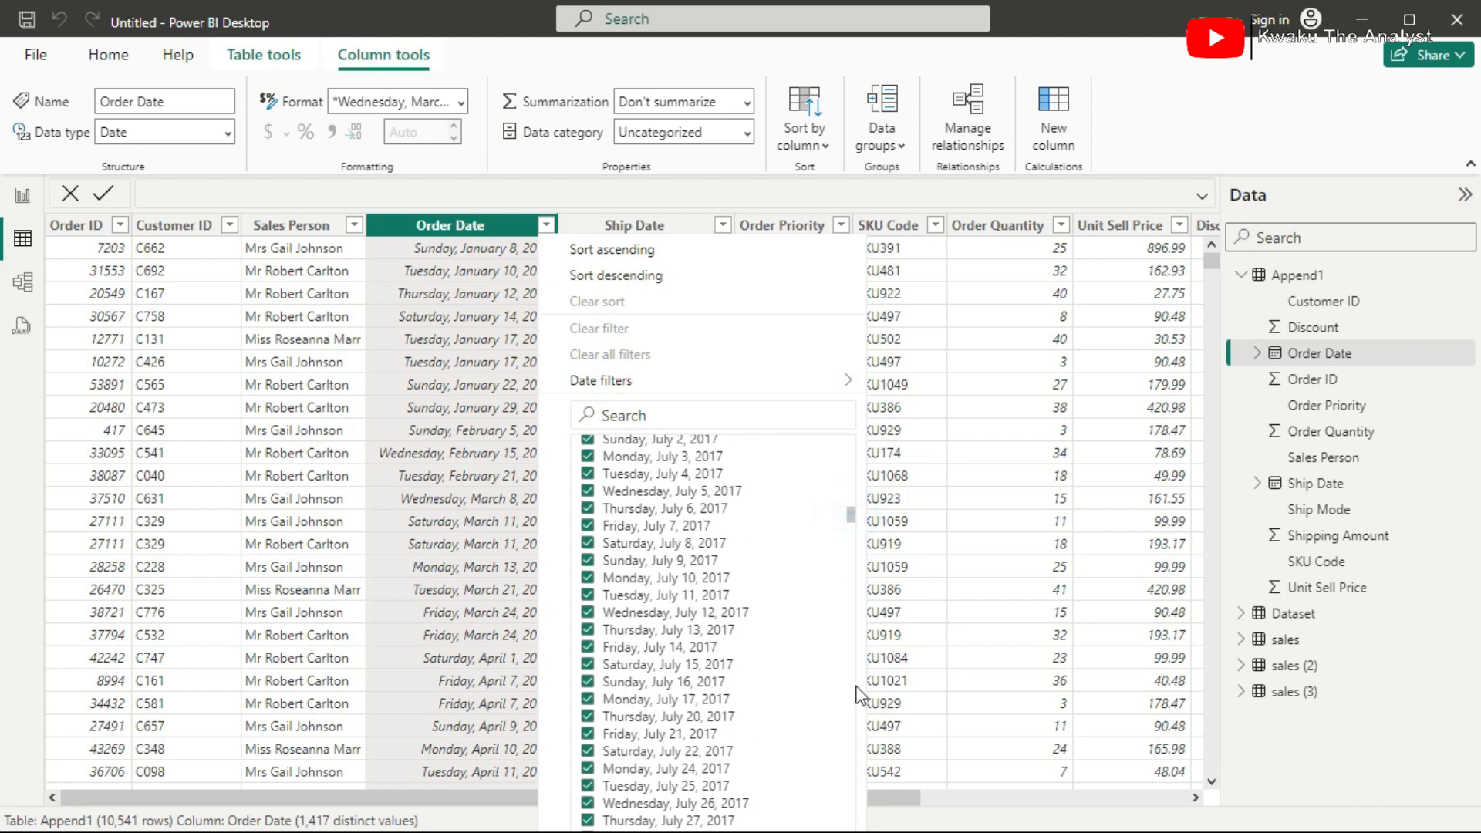
left_click_drag(849, 512, 820, 555)
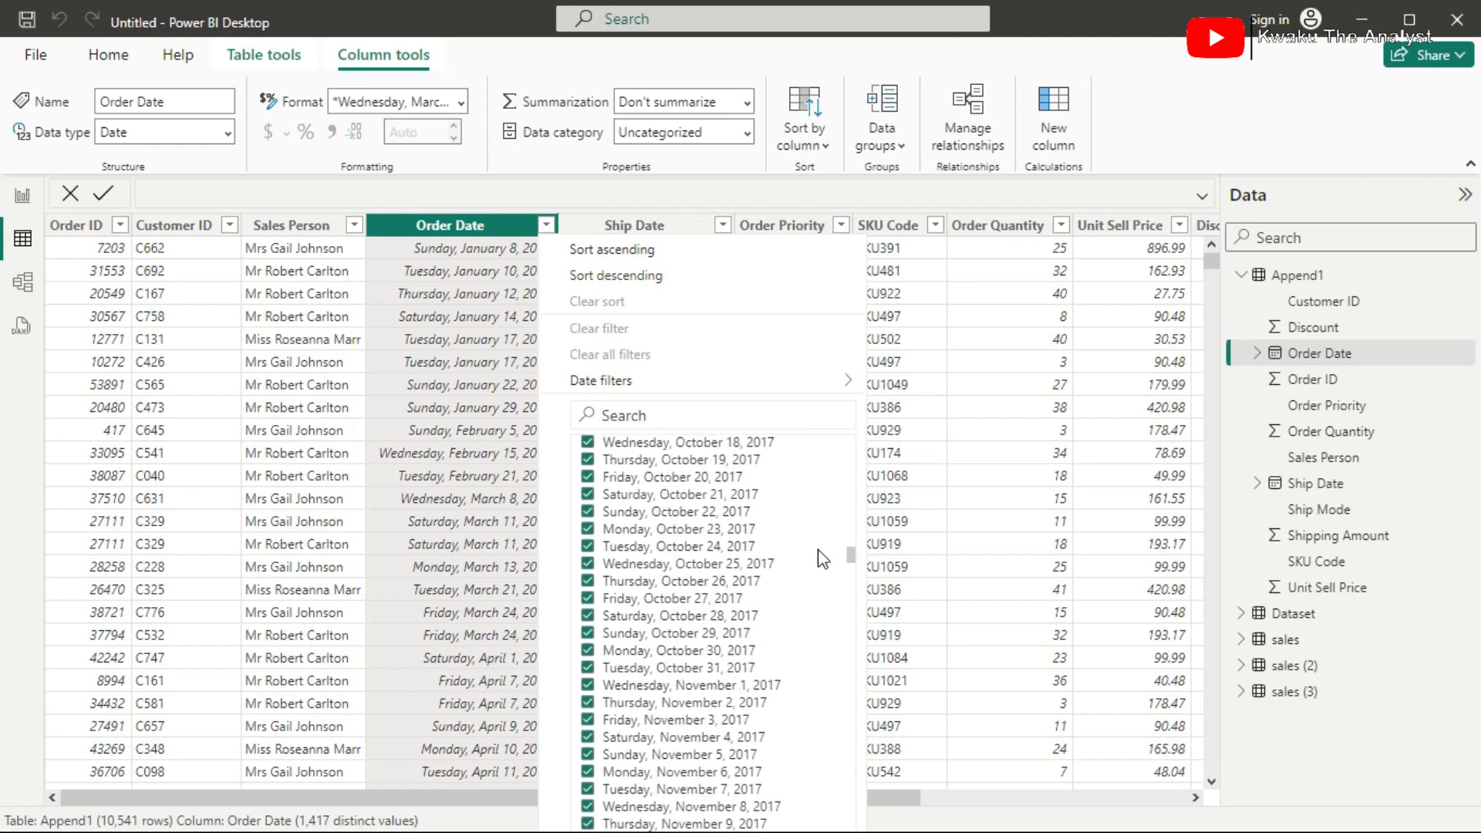
left_click(414, 432)
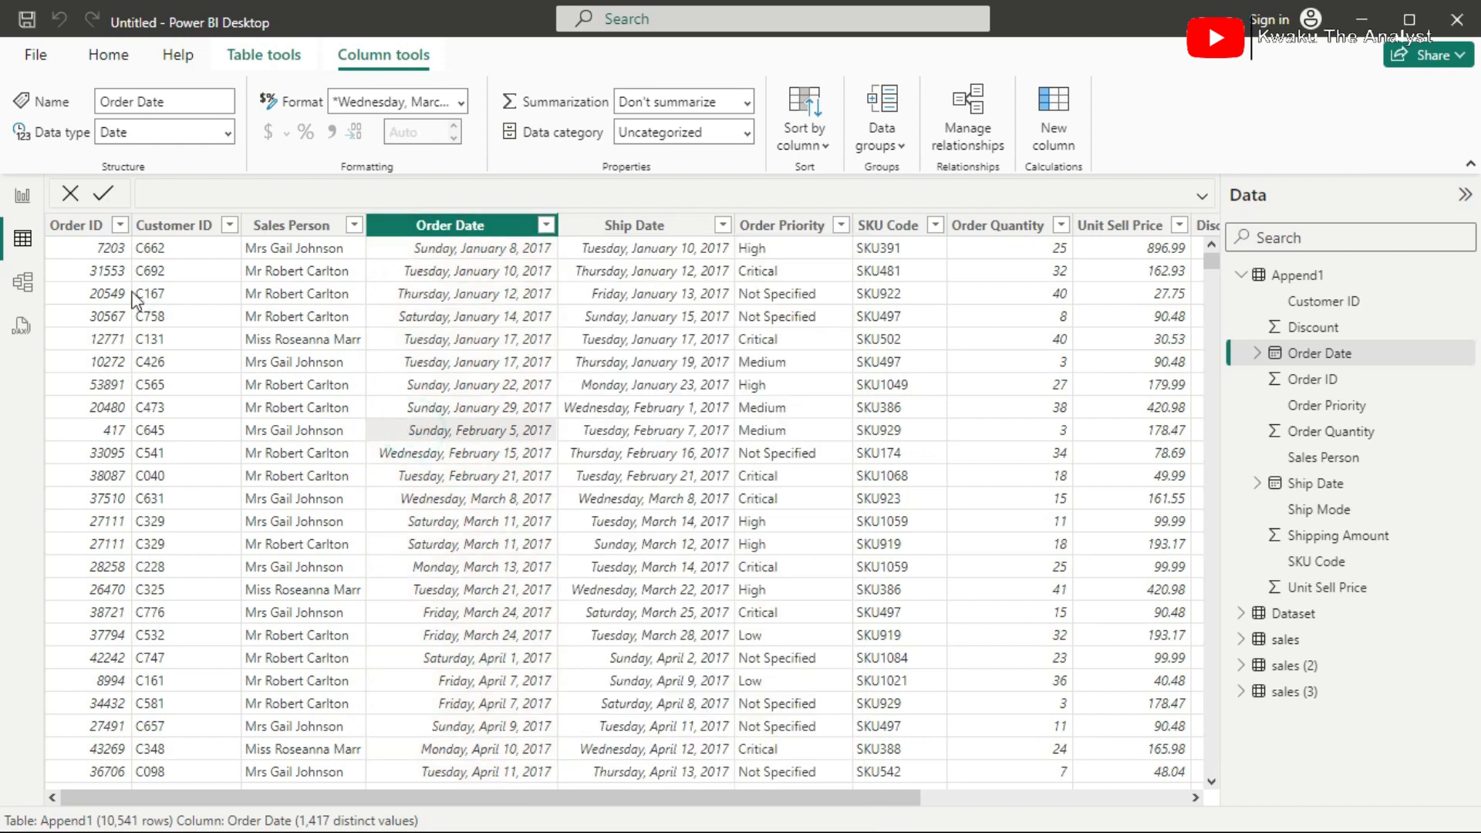
left_click(23, 198)
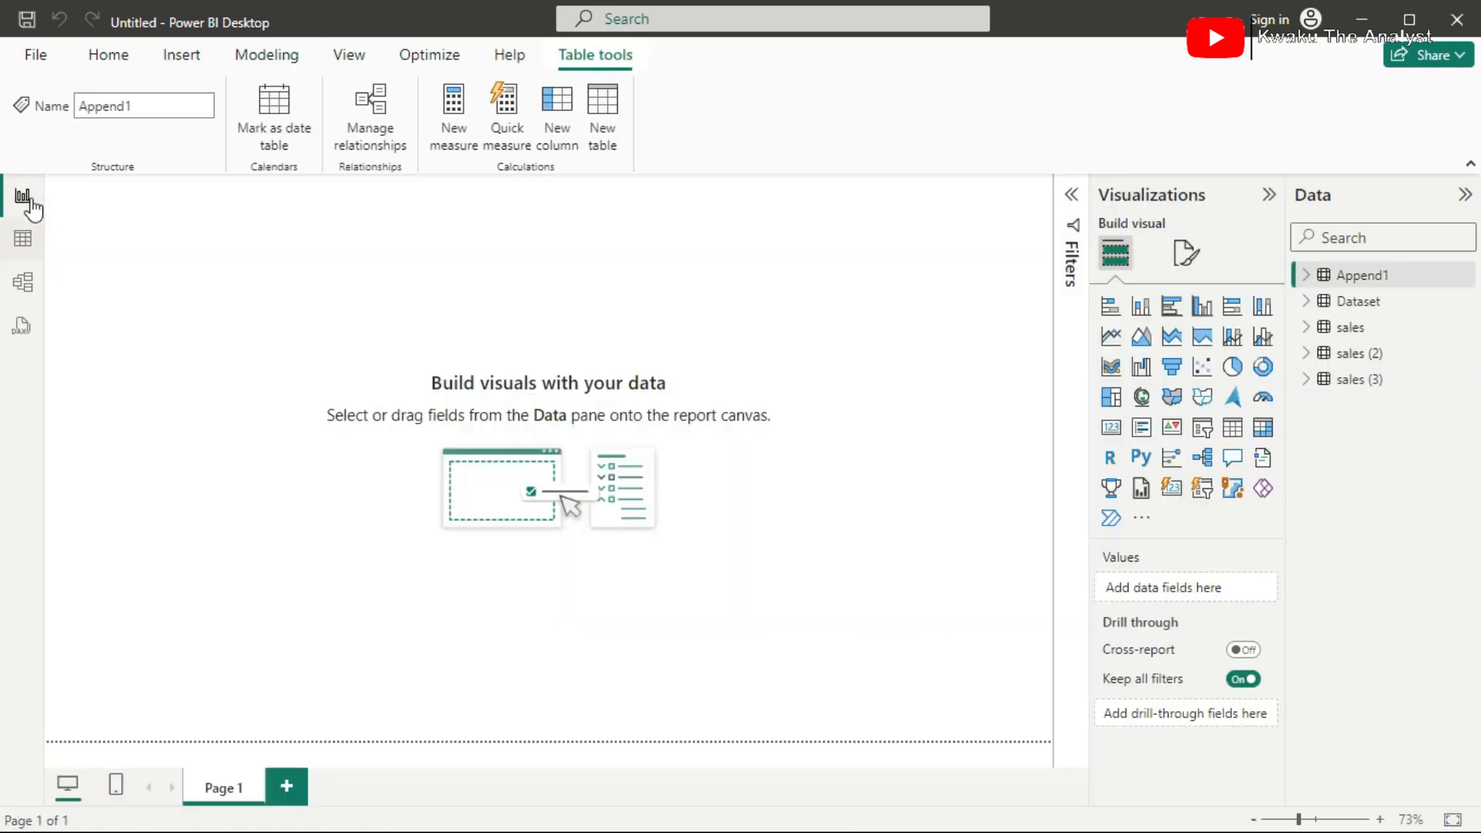